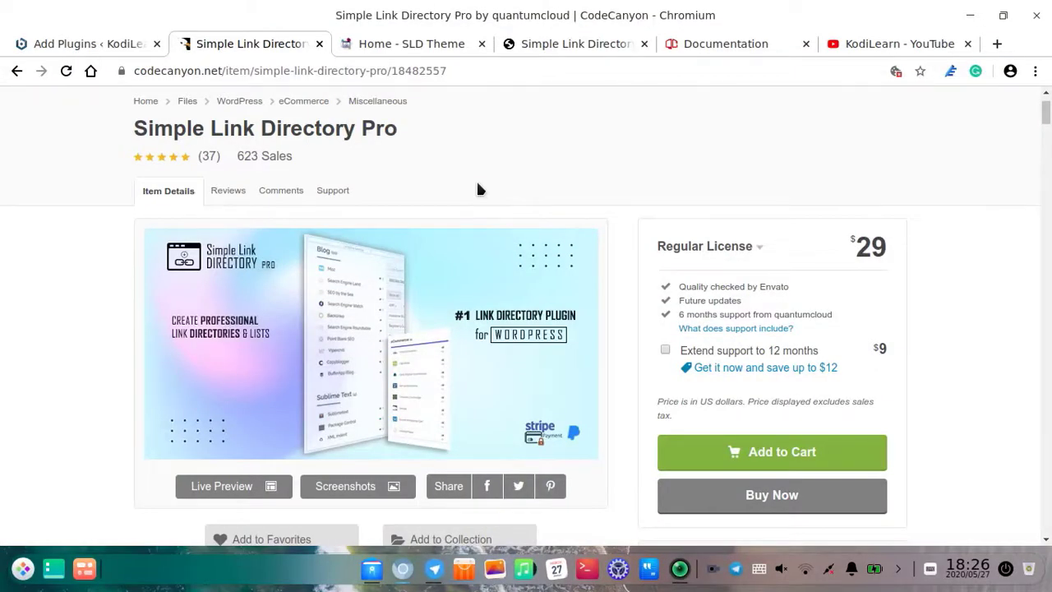
Step: Look over the product page, briefly selecting its title and rating text
drag(142, 125, 349, 131)
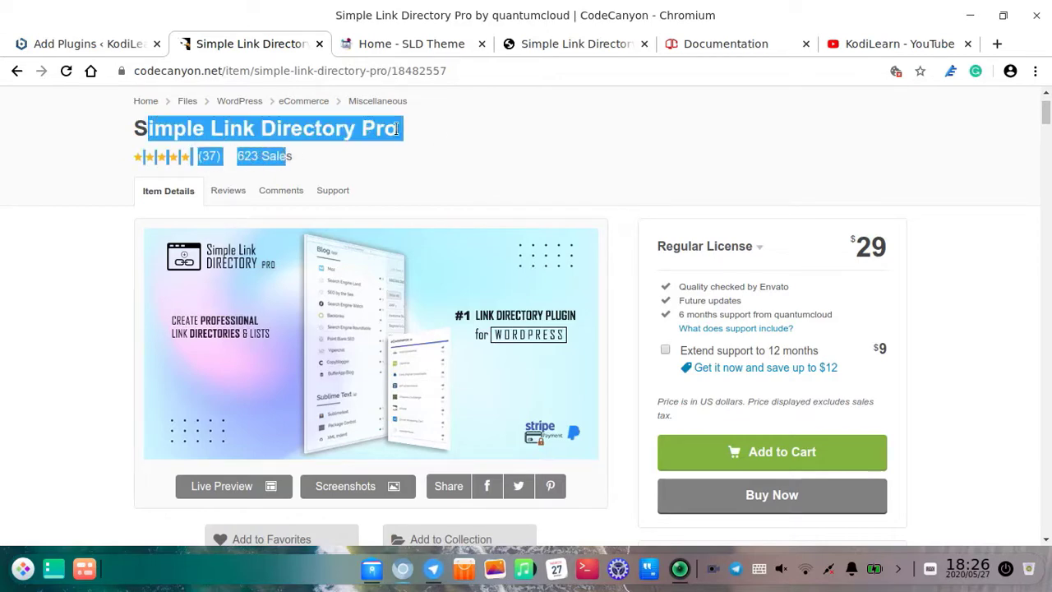
click(444, 144)
scroll(479, 178, down, 1)
scroll(418, 322, down, 5)
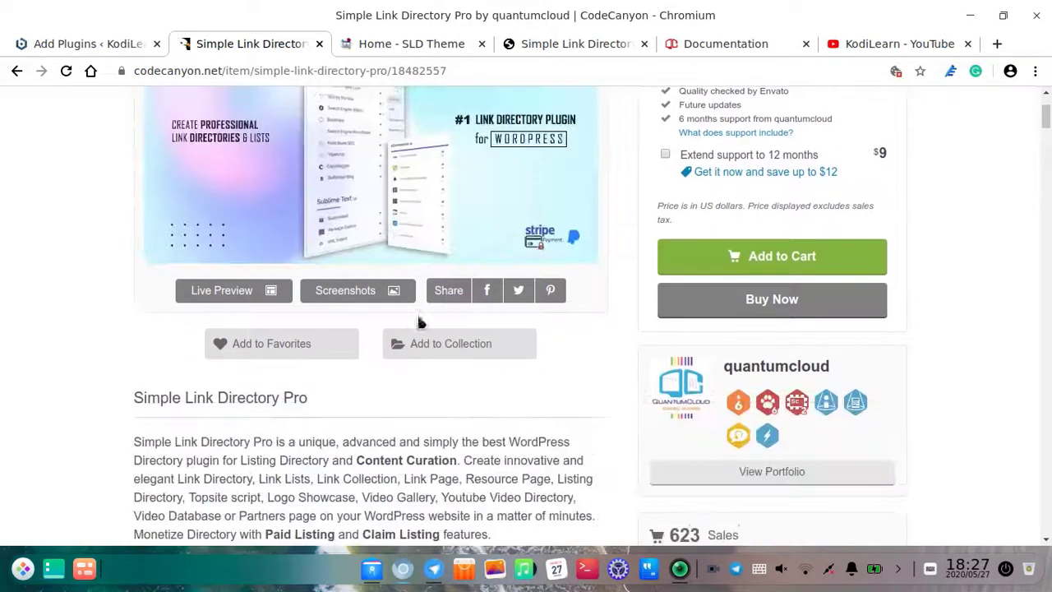
scroll(382, 309, down, 3)
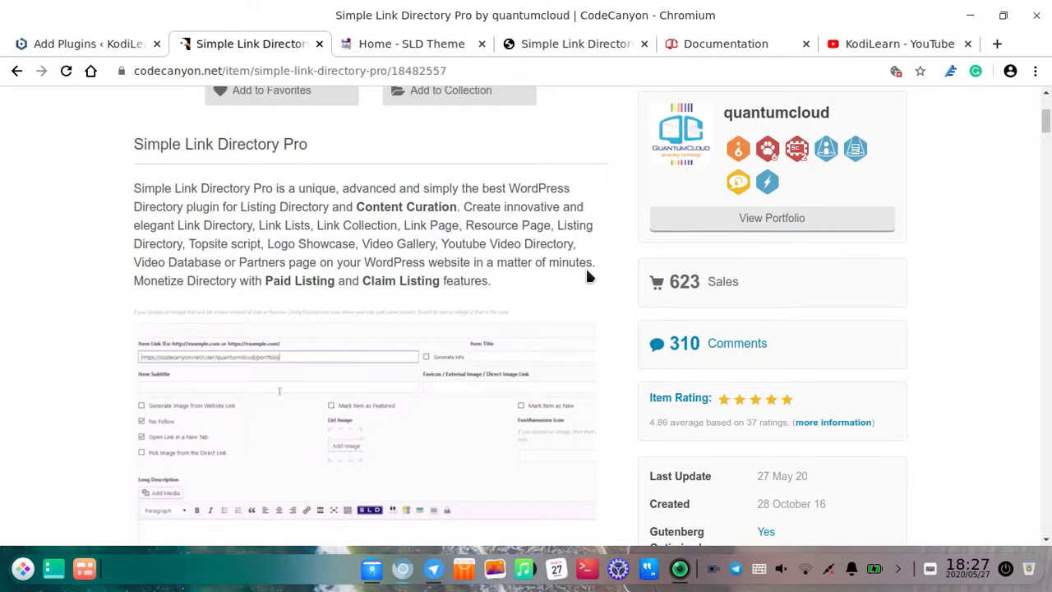
scroll(585, 272, up, 8)
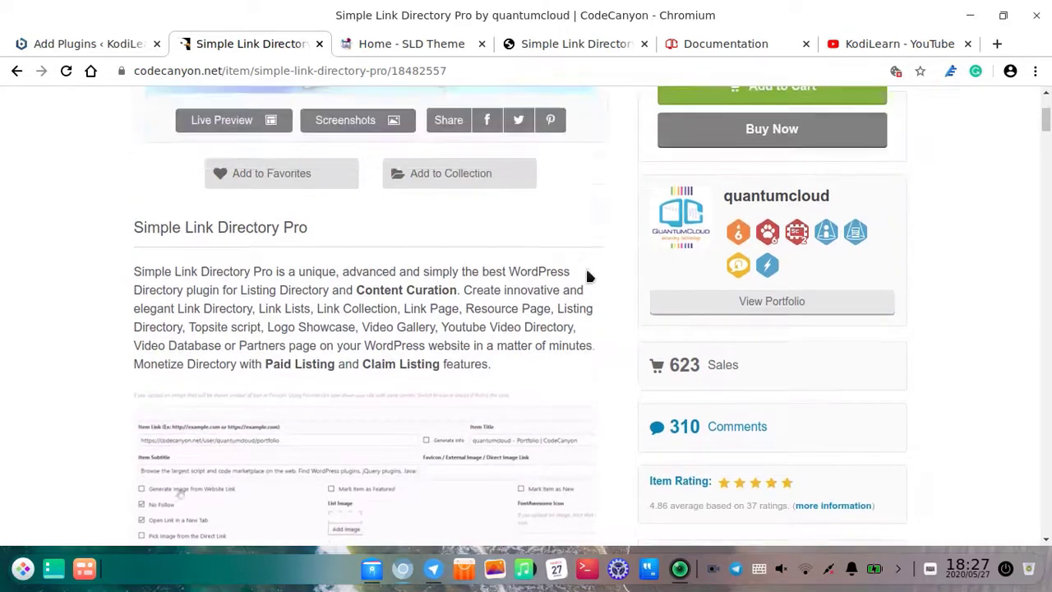
scroll(804, 315, down, 8)
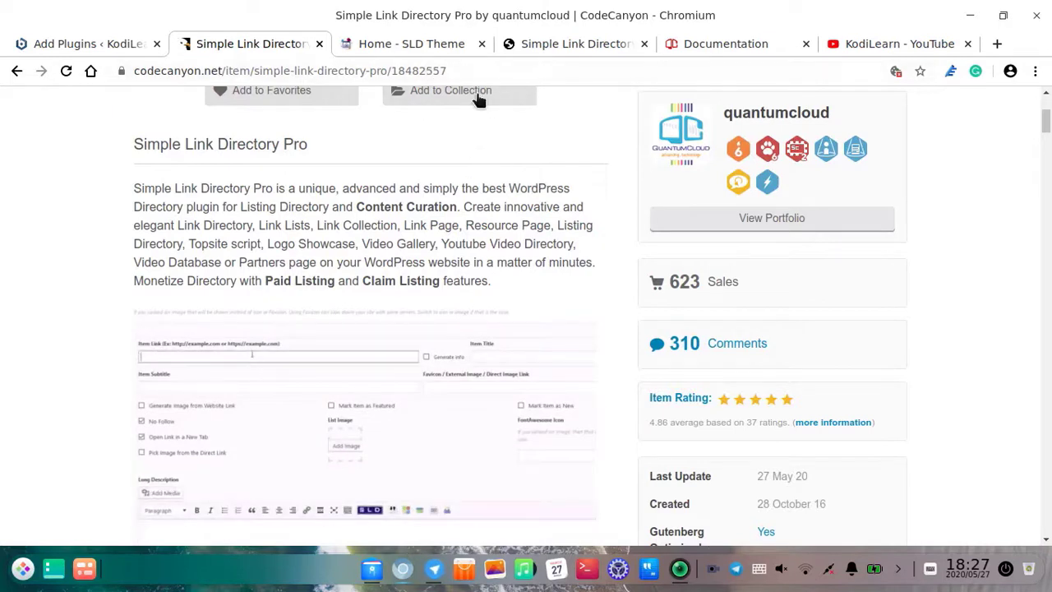
scroll(459, 237, down, 1)
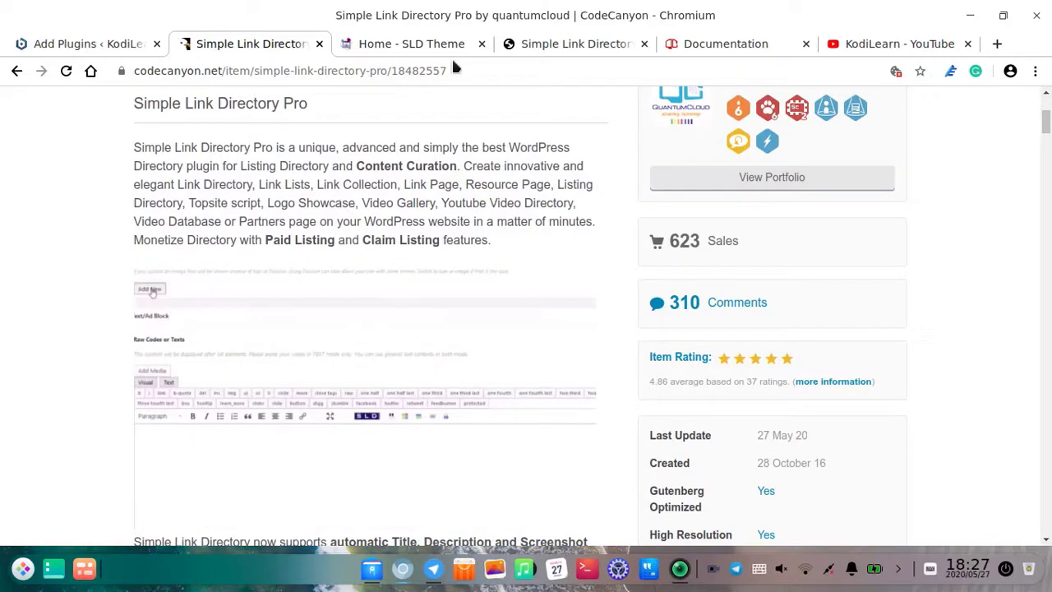
Step: Switch to the SLD Theme demo home page and browse its menu and link collections
click(419, 47)
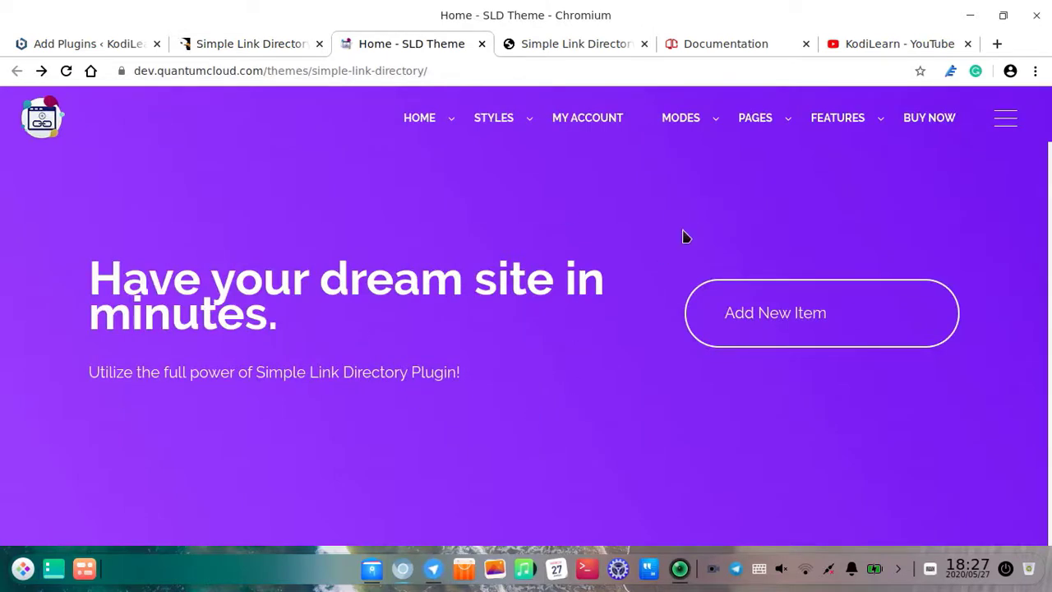
scroll(537, 326, down, 3)
scroll(507, 381, up, 3)
mouse_move(538, 113)
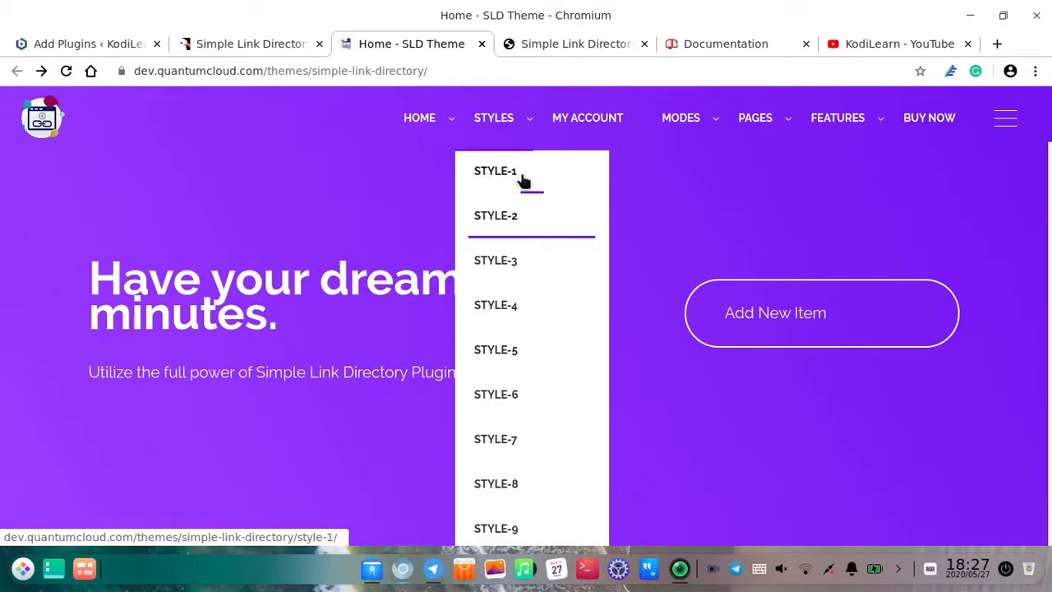
scroll(828, 351, down, 2)
scroll(828, 351, up, 2)
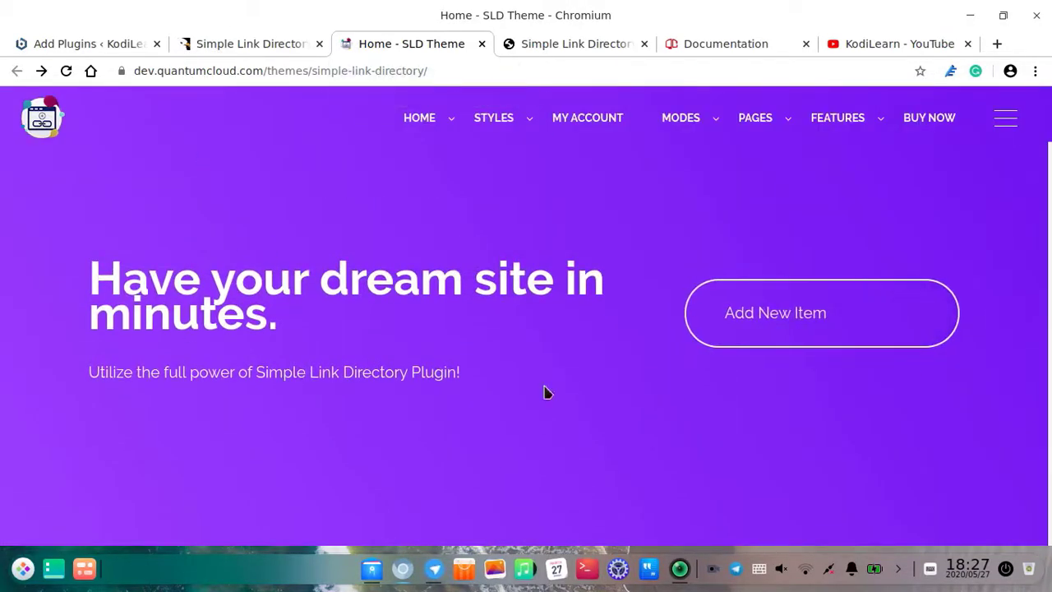
scroll(435, 331, down, 5)
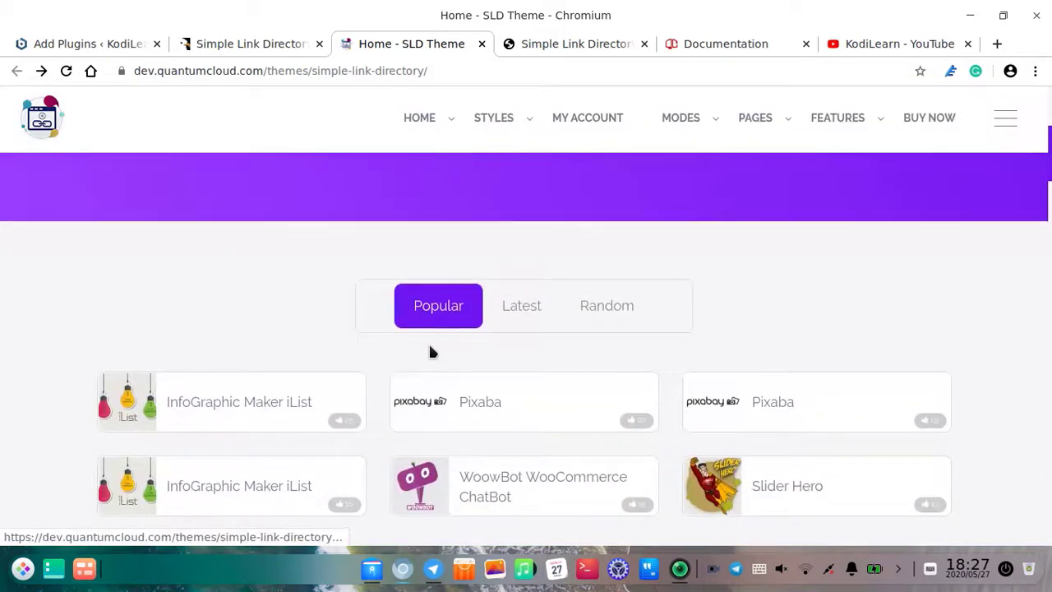
scroll(430, 352, down, 3)
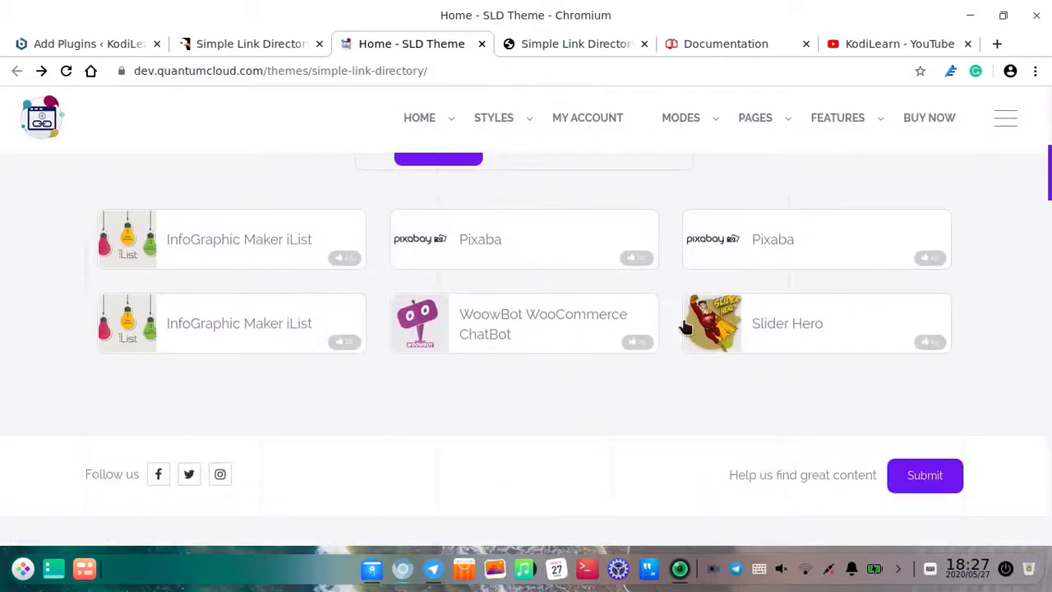
scroll(499, 411, down, 10)
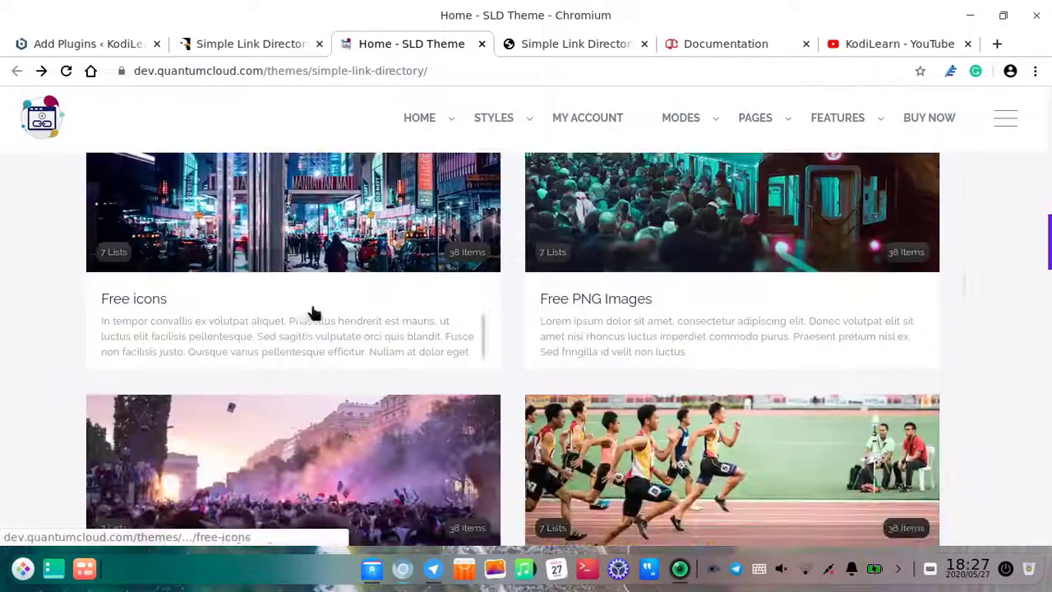
scroll(460, 408, down, 5)
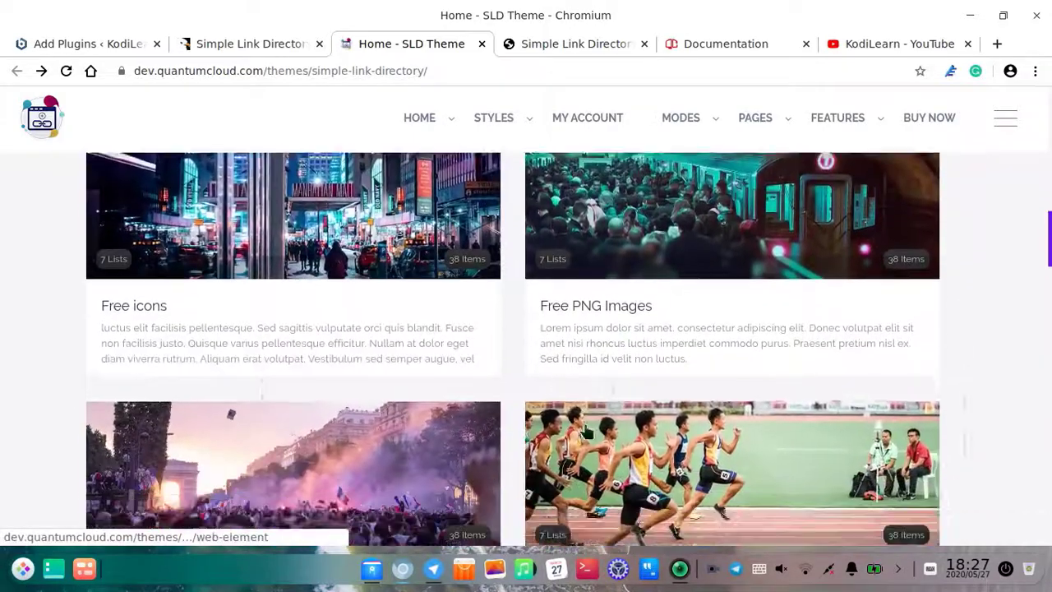
scroll(921, 477, up, 8)
scroll(599, 348, down, 8)
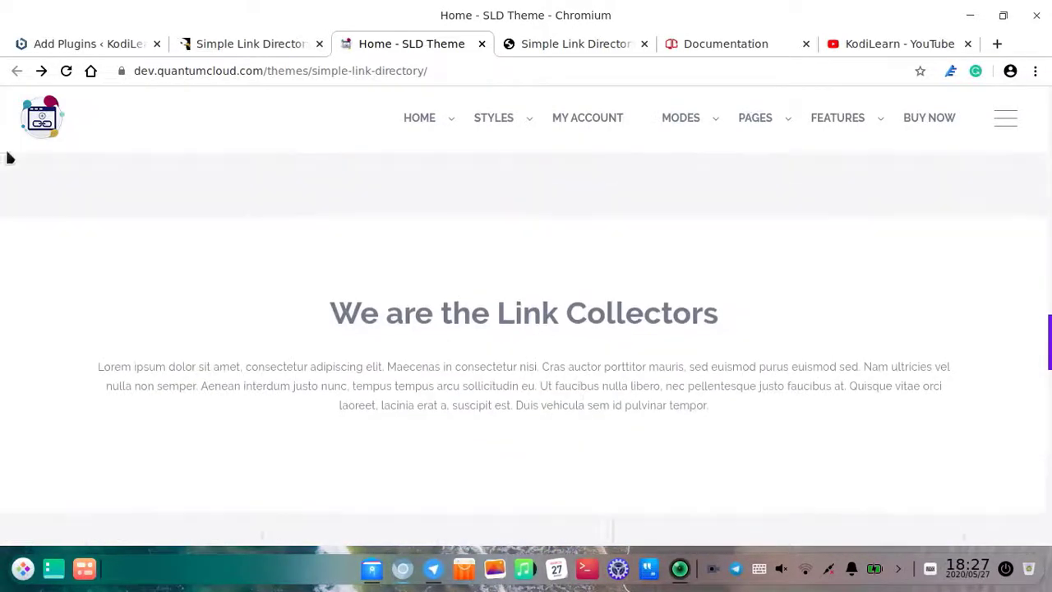
scroll(350, 209, up, 5)
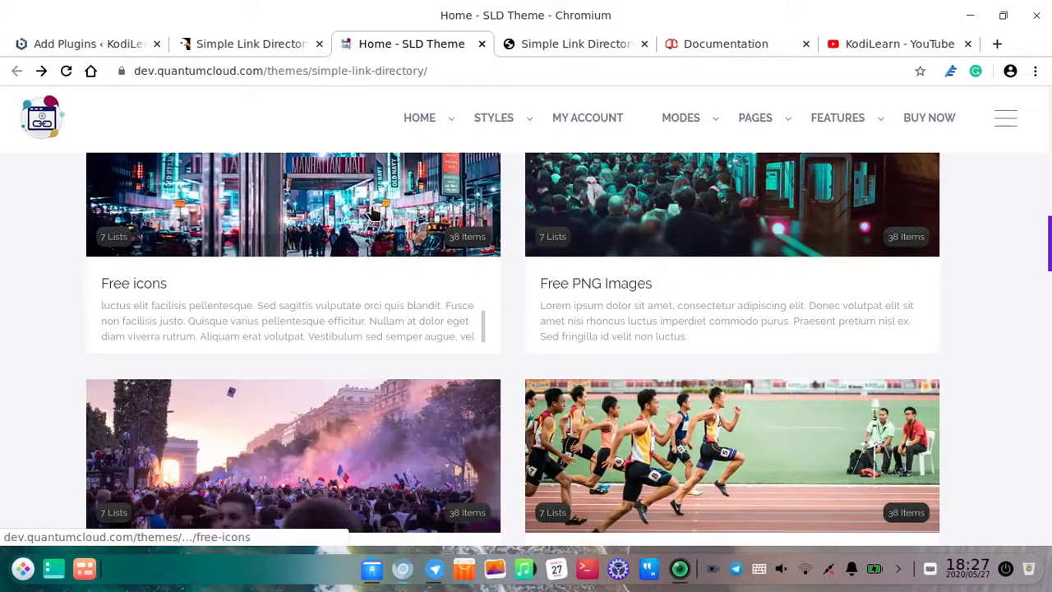
Step: Open the Free icons collection and scroll through its categorized link cards
click(397, 195)
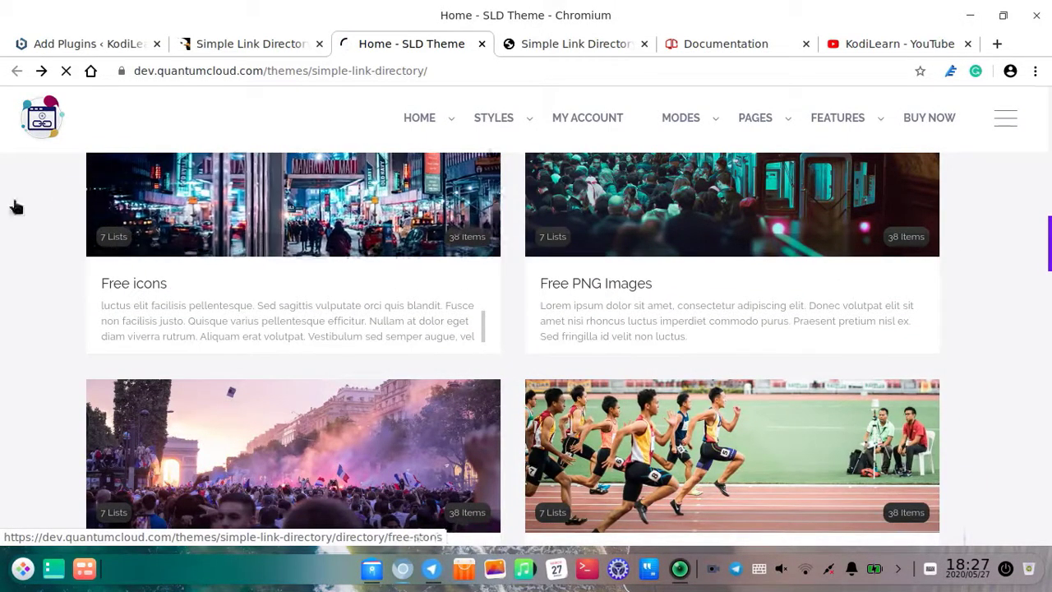
scroll(14, 206, up, 2)
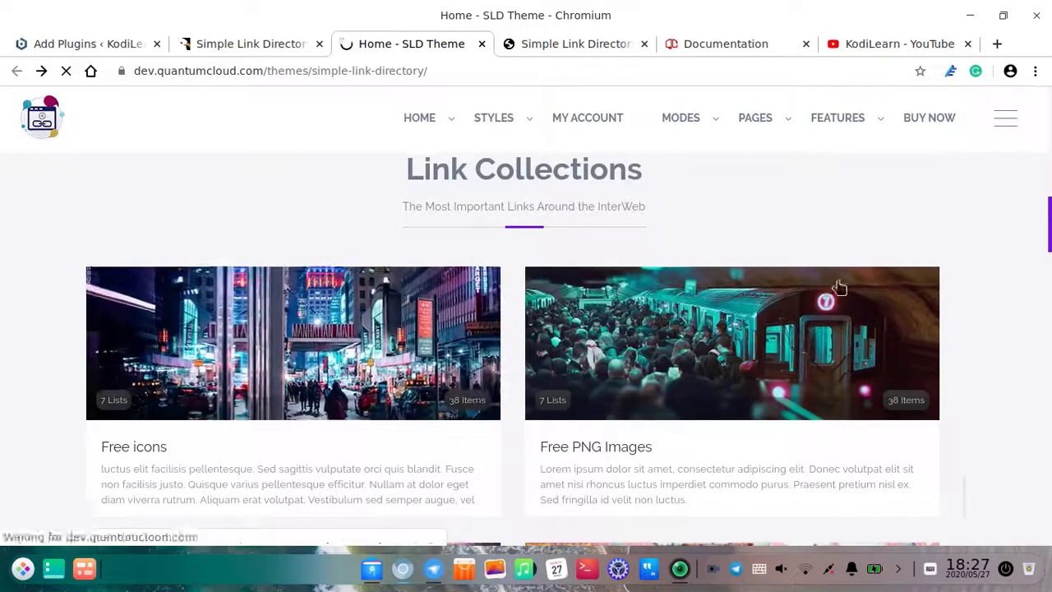
scroll(80, 329, down, 1)
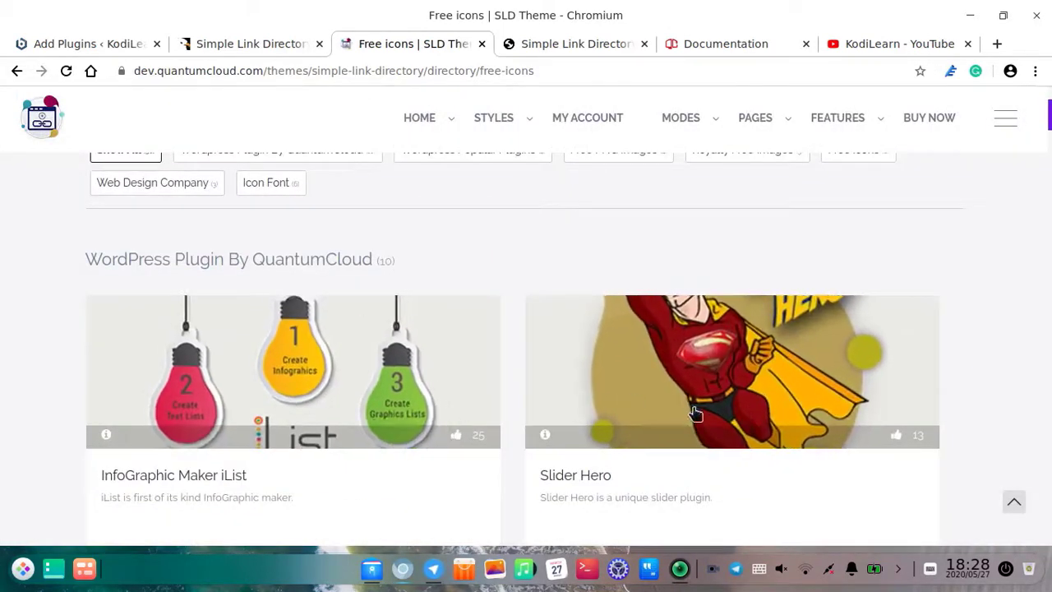
scroll(479, 418, down, 2)
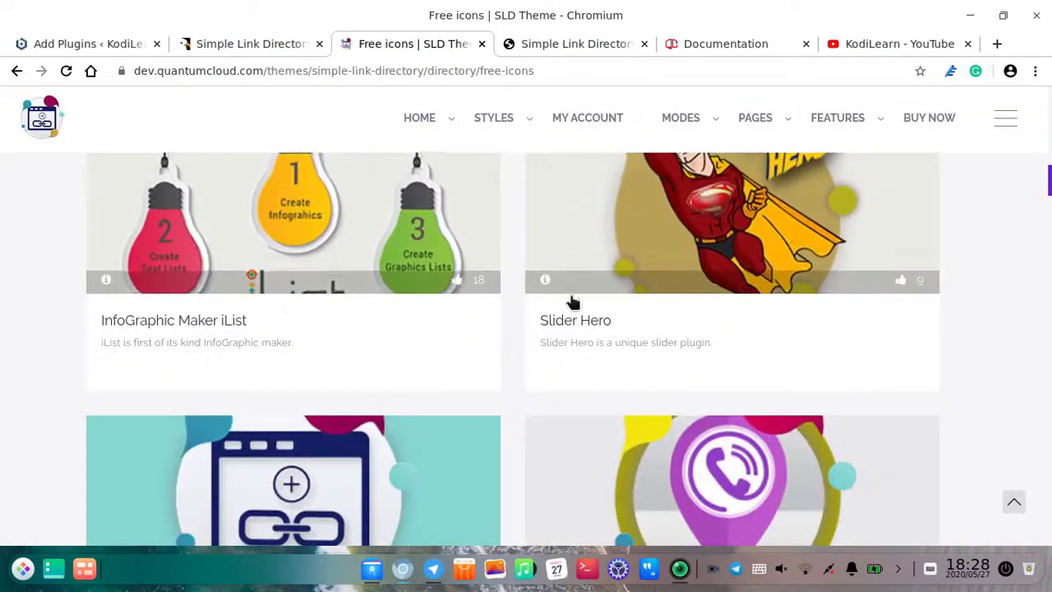
scroll(564, 362, down, 4)
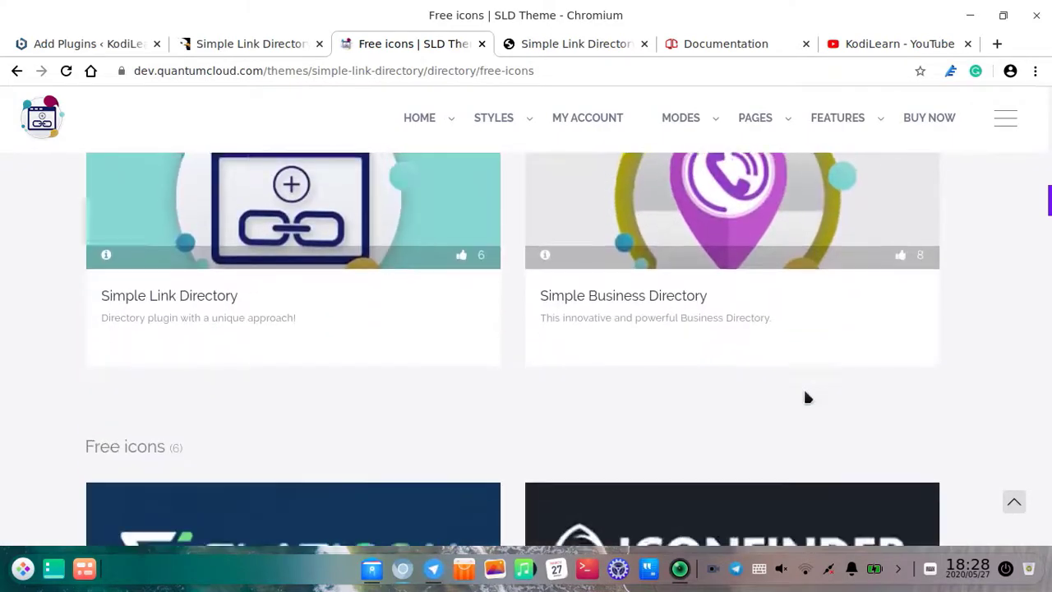
scroll(805, 395, down, 9)
drag(1048, 256, 1049, 116)
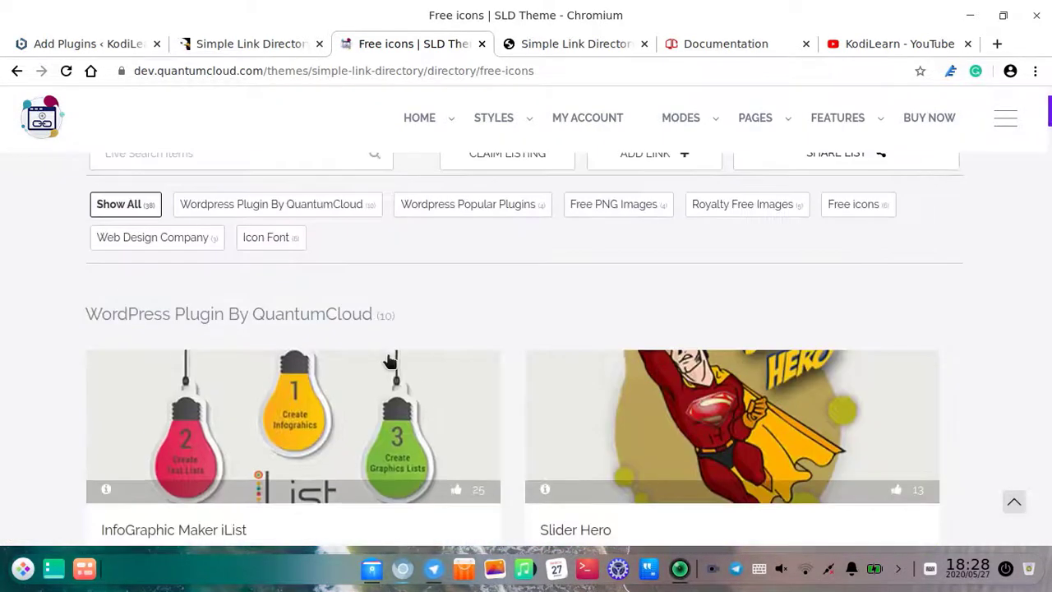
scroll(214, 341, down, 2)
Step: Open the InfoGraphic Maker iList item page and look over its heading and image
click(239, 284)
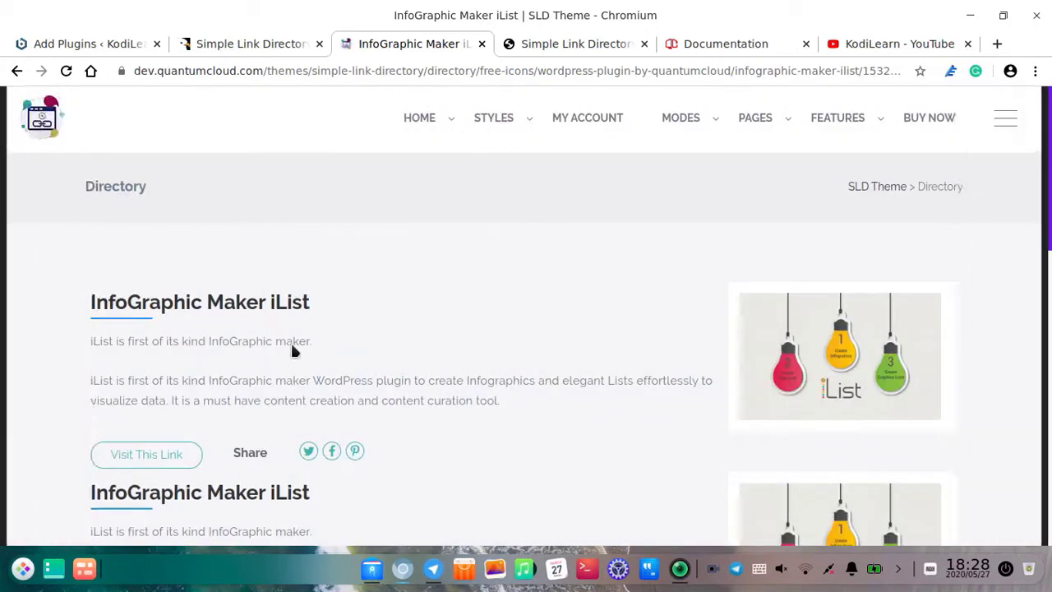
scroll(631, 373, down, 5)
scroll(444, 247, up, 5)
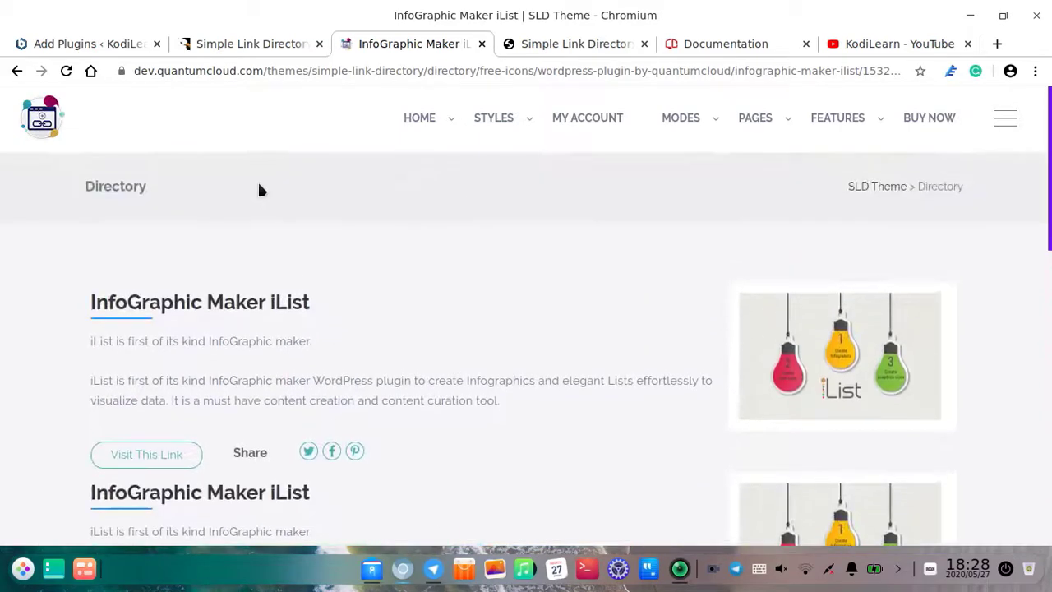
scroll(561, 243, down, 9)
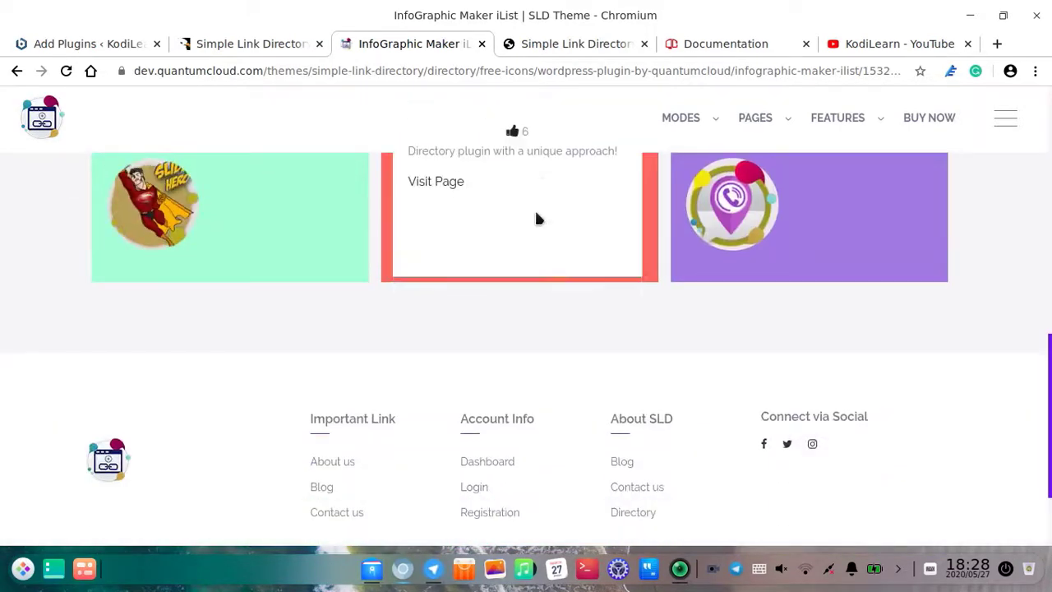
scroll(537, 219, up, 1)
scroll(230, 330, up, 8)
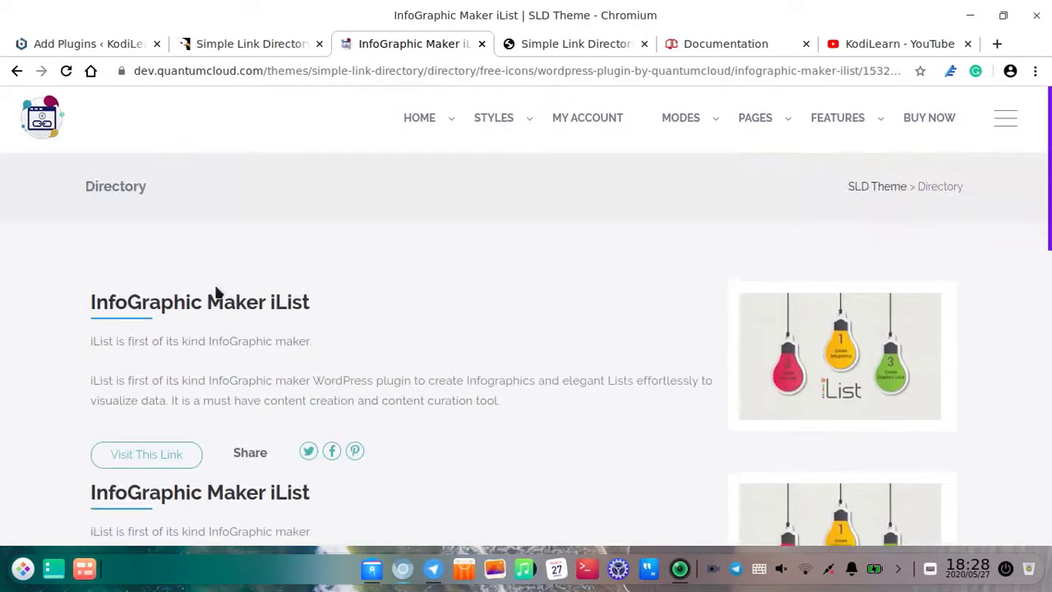
drag(159, 298, 531, 300)
click(878, 225)
drag(412, 283, 326, 263)
click(325, 263)
Step: Open the iList item's external product link in a new tab and view it
scroll(593, 304, down, 3)
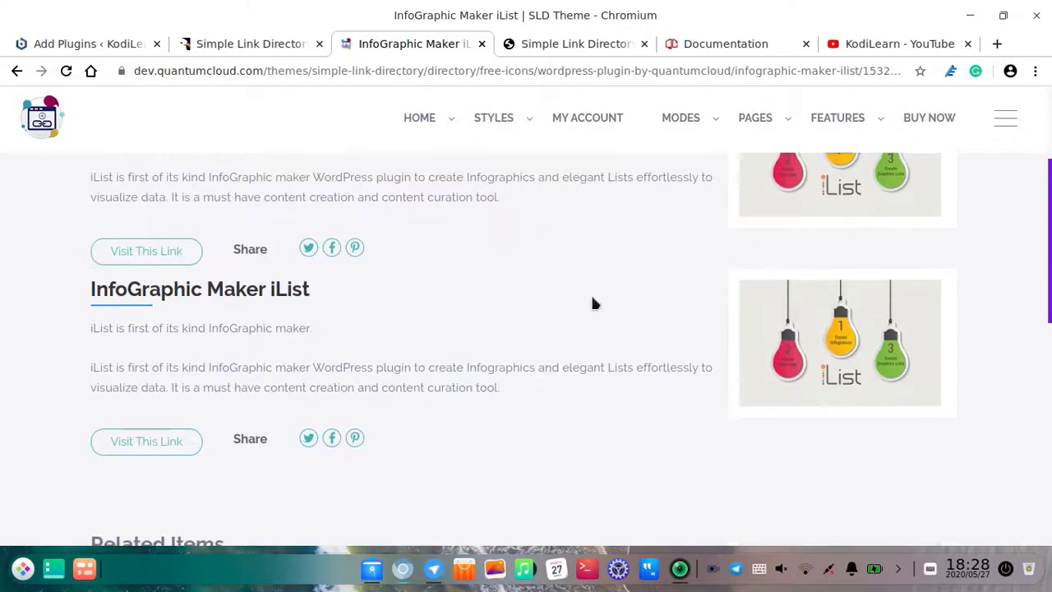
scroll(526, 287, down, 4)
scroll(159, 305, up, 6)
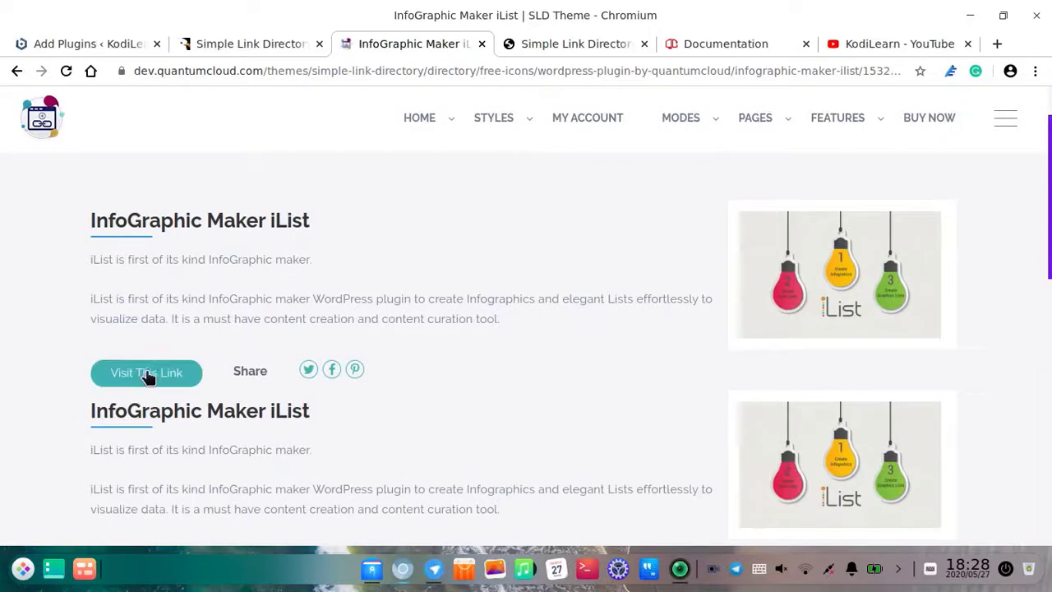
click(148, 375)
key(ctrl+shift+Tab)
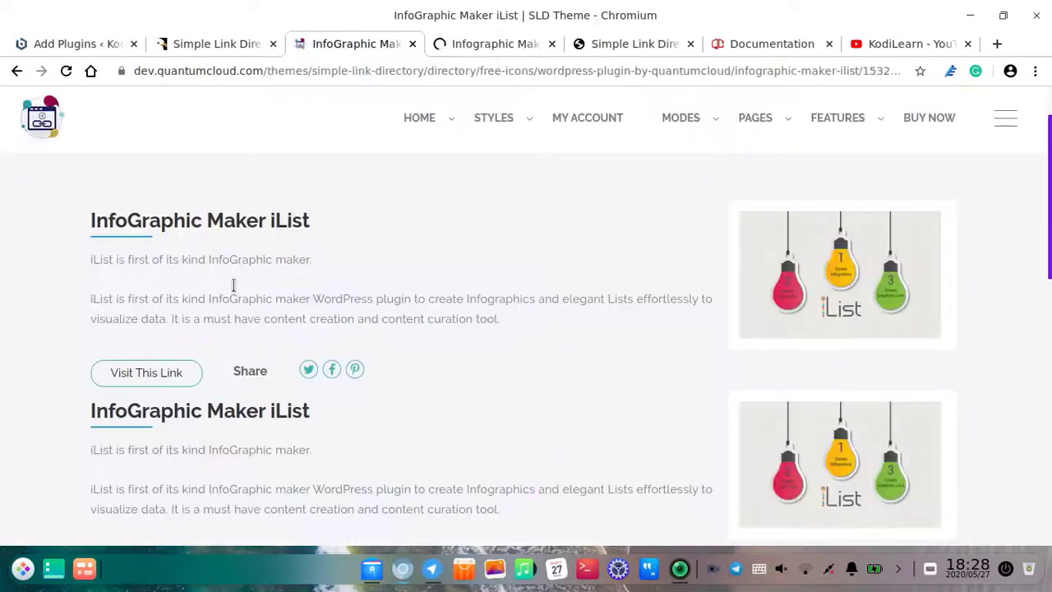
scroll(233, 284, down, 3)
scroll(518, 348, up, 5)
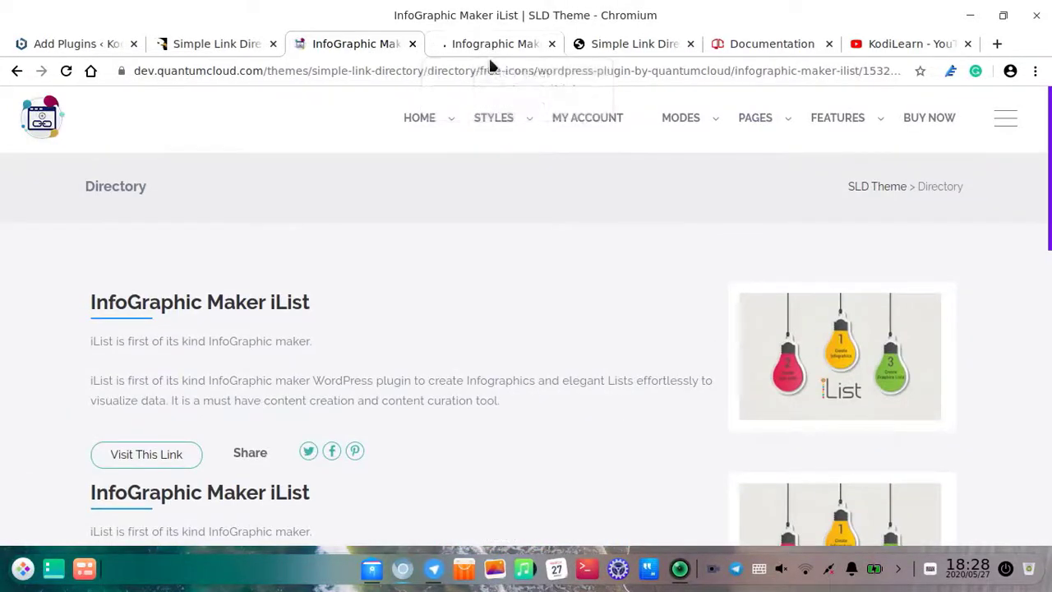
click(493, 46)
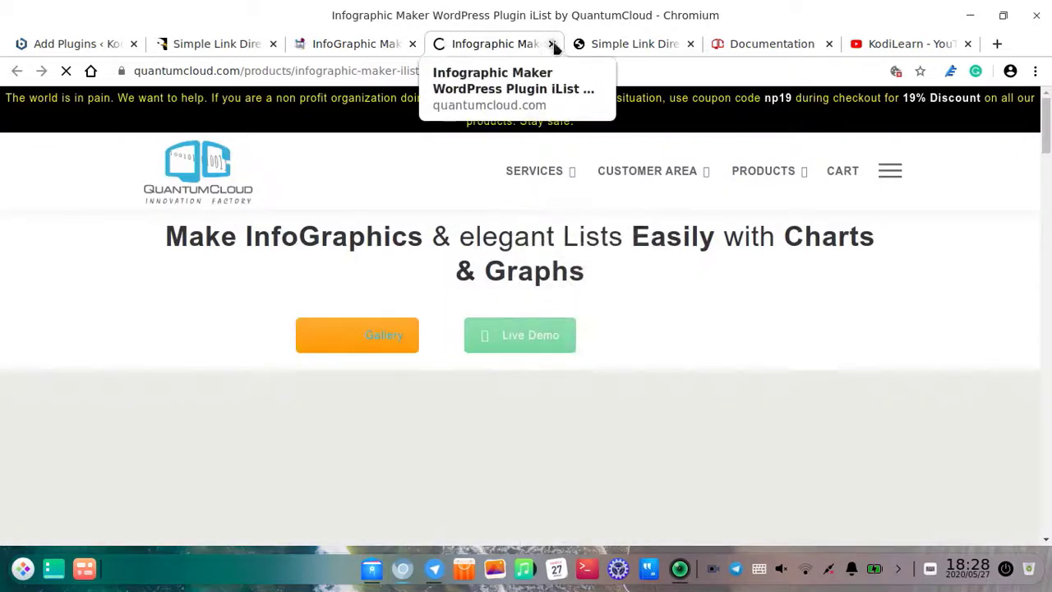
Step: Close both Infographic Maker tabs and scroll through the CodeCanyon live preview
click(552, 45)
click(411, 45)
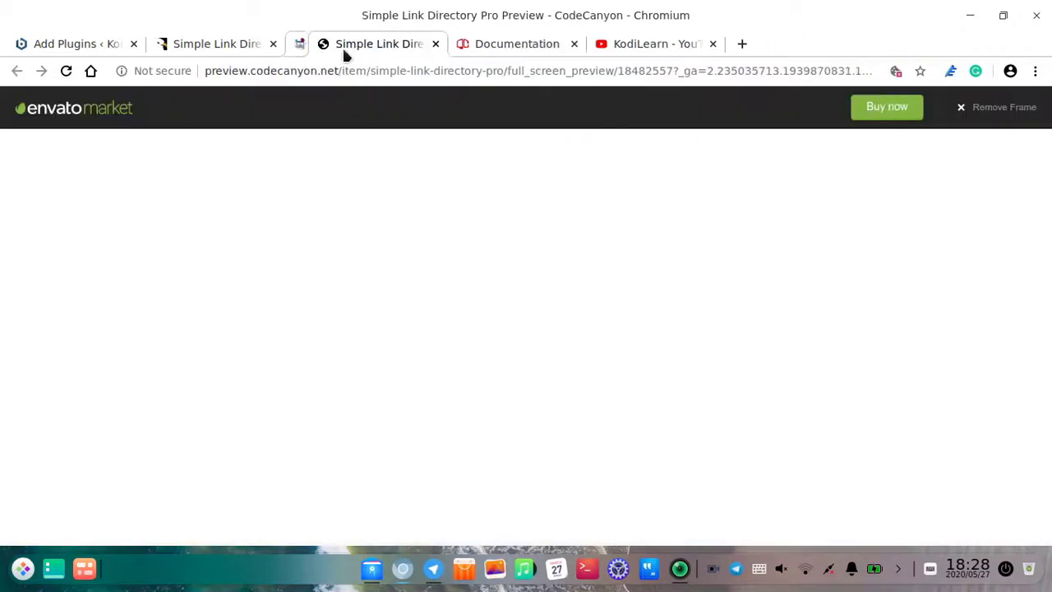
scroll(503, 260, up, 3)
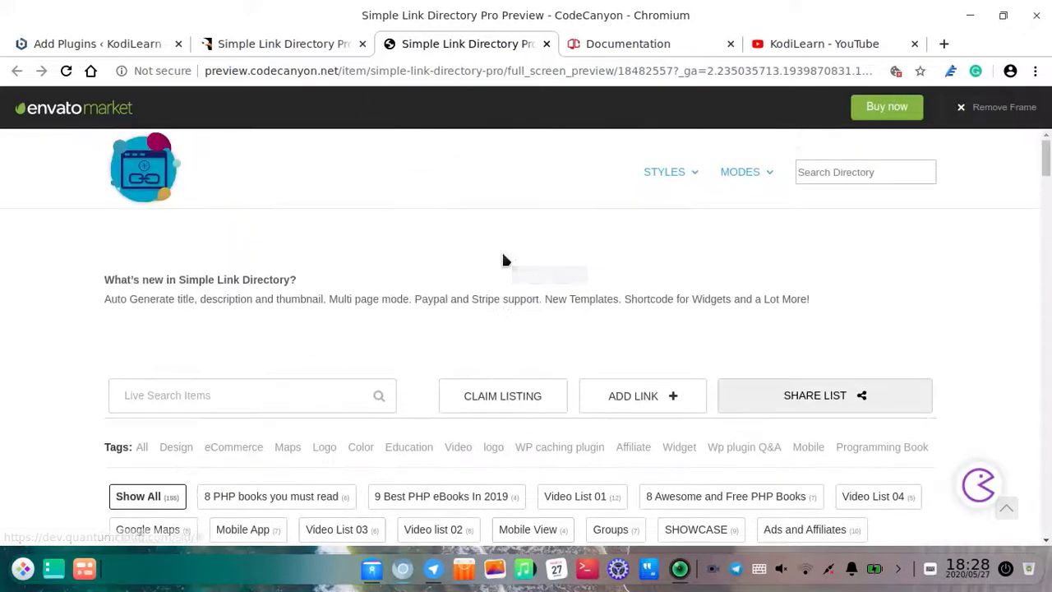
scroll(485, 271, down, 7)
scroll(330, 327, down, 3)
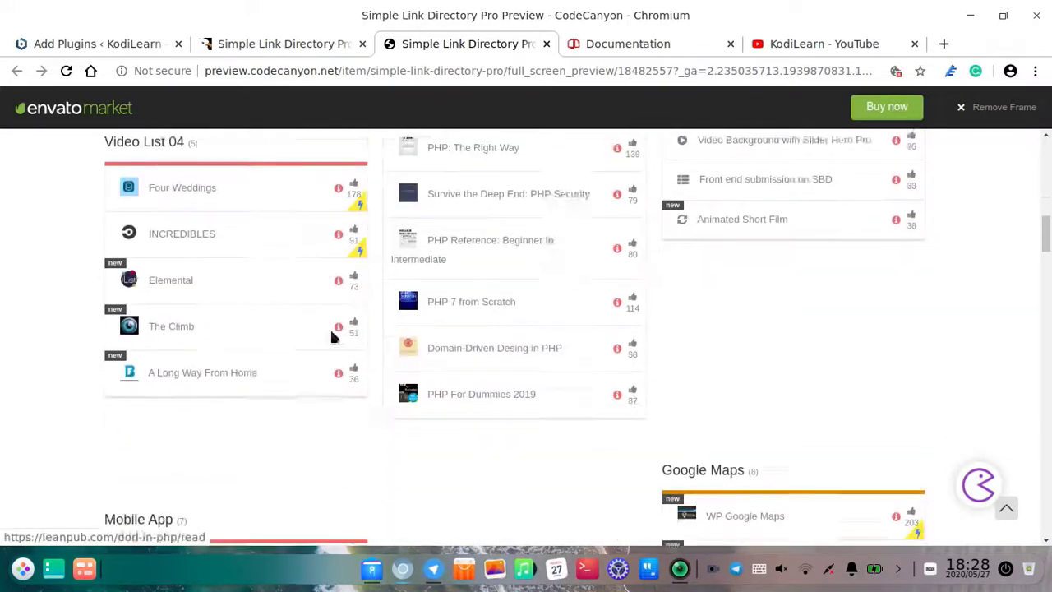
scroll(1049, 332, down, 6)
drag(1049, 333, 1050, 115)
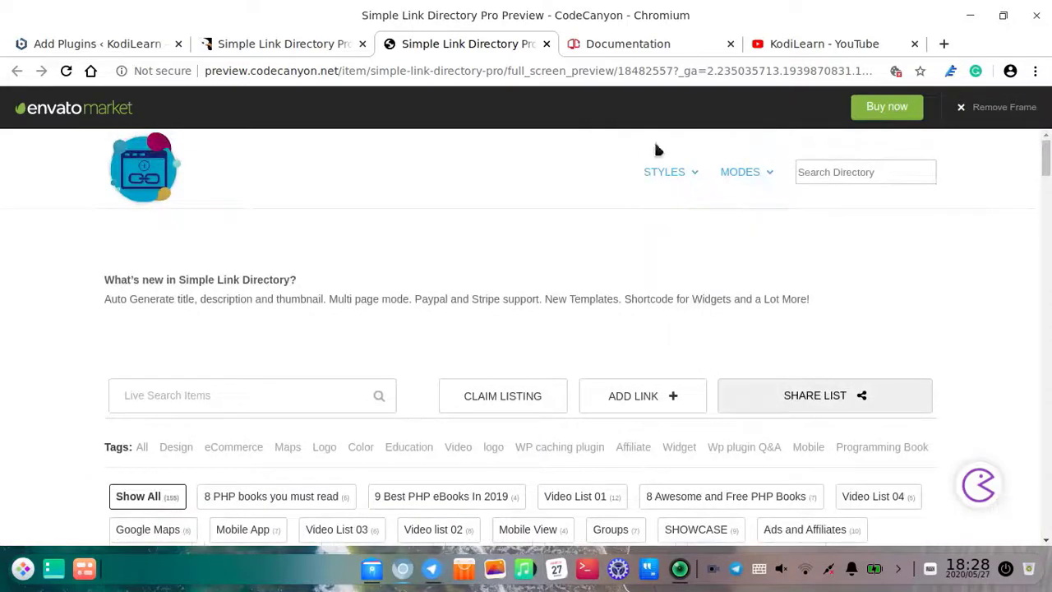
Step: Preview the STYLES > Style-1 directory demo, then return to the shortcode documentation
mouse_move(685, 197)
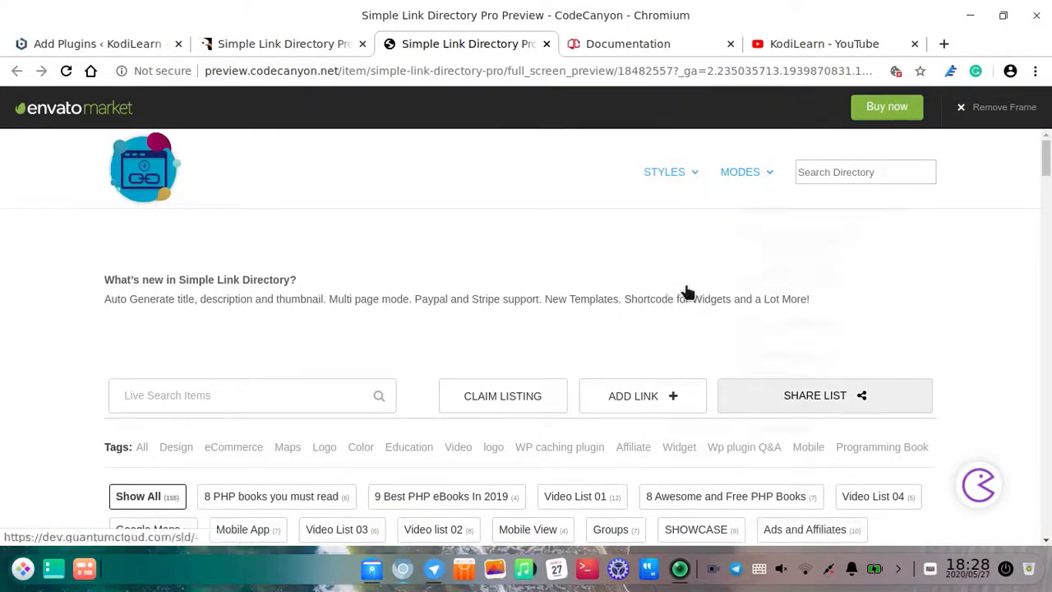
click(686, 294)
scroll(413, 476, down, 4)
scroll(333, 376, up, 1)
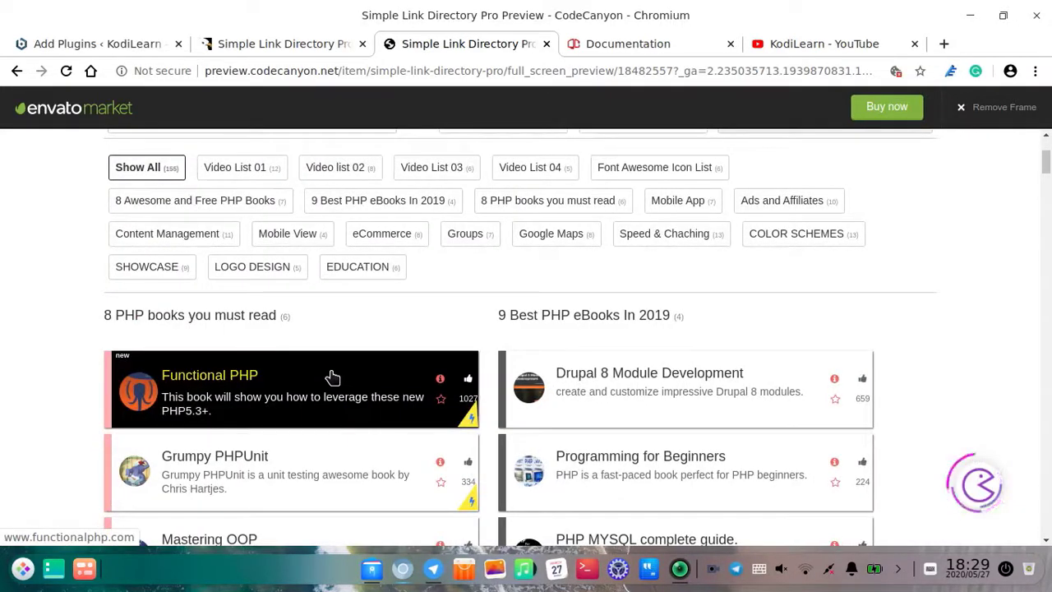
scroll(658, 375, down, 12)
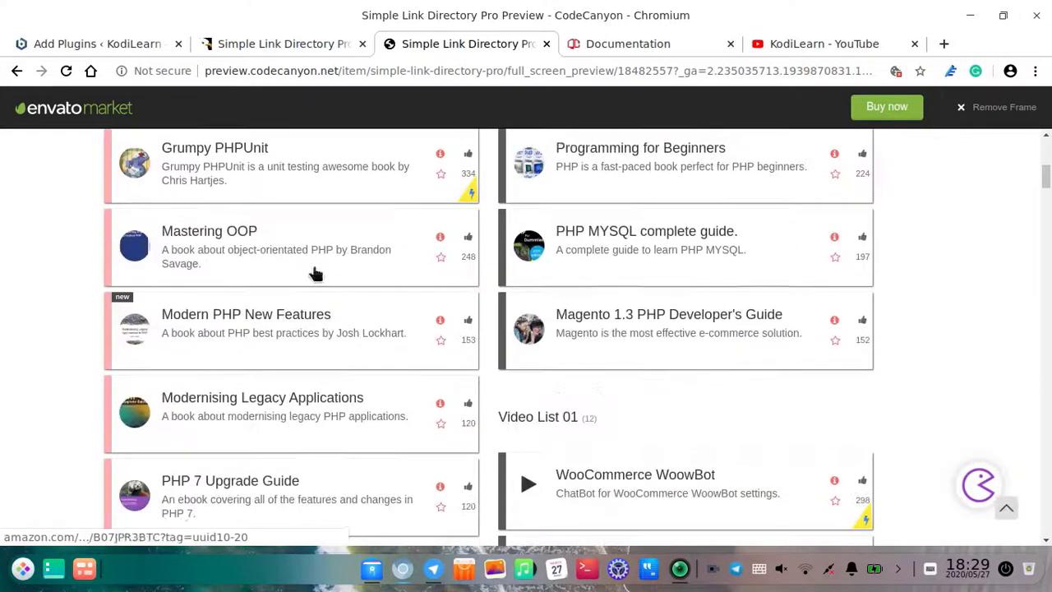
scroll(995, 359, down, 5)
drag(1047, 274, 1035, 131)
click(646, 43)
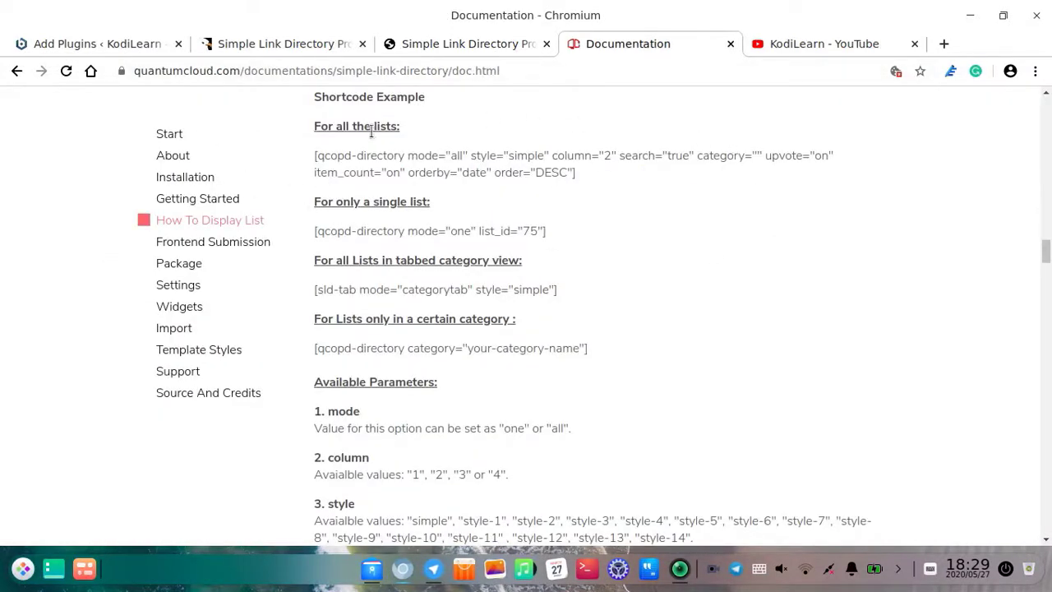
Step: Scroll through the video rows on the KodiLearn YouTube channel page
click(822, 44)
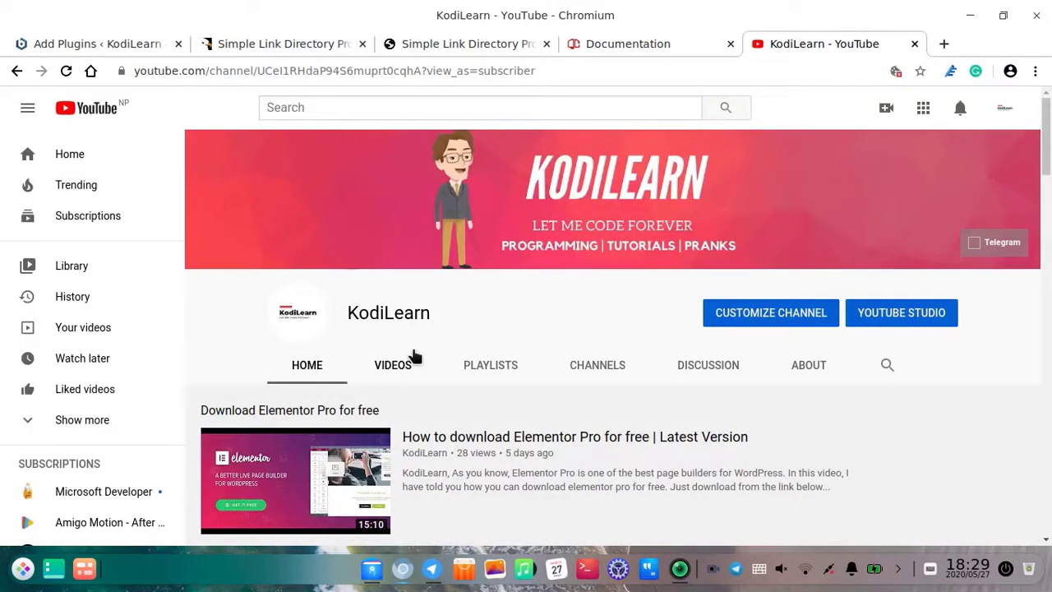
scroll(507, 493, down, 3)
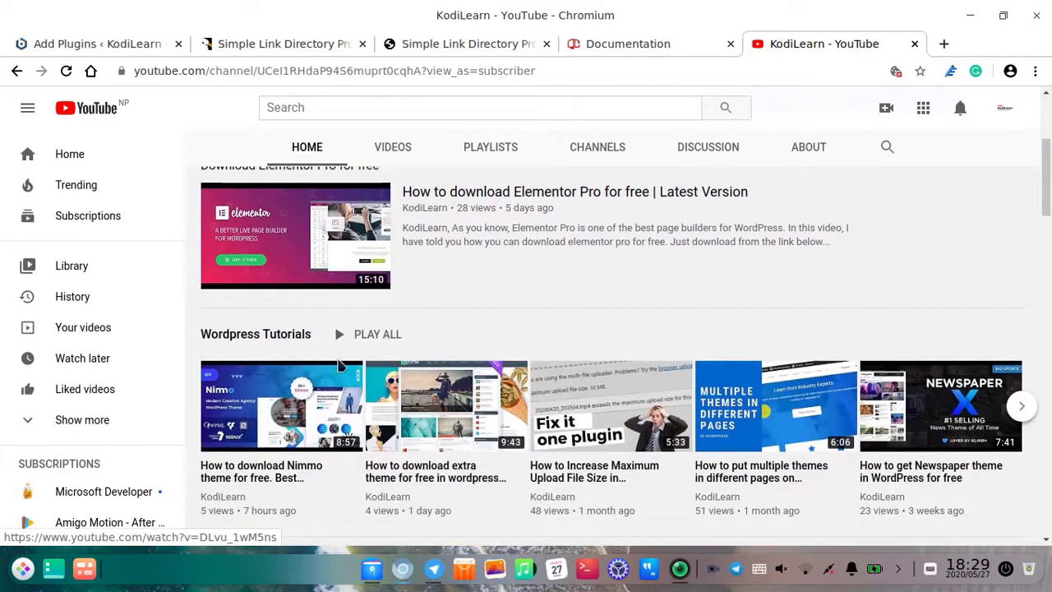
scroll(359, 355, down, 4)
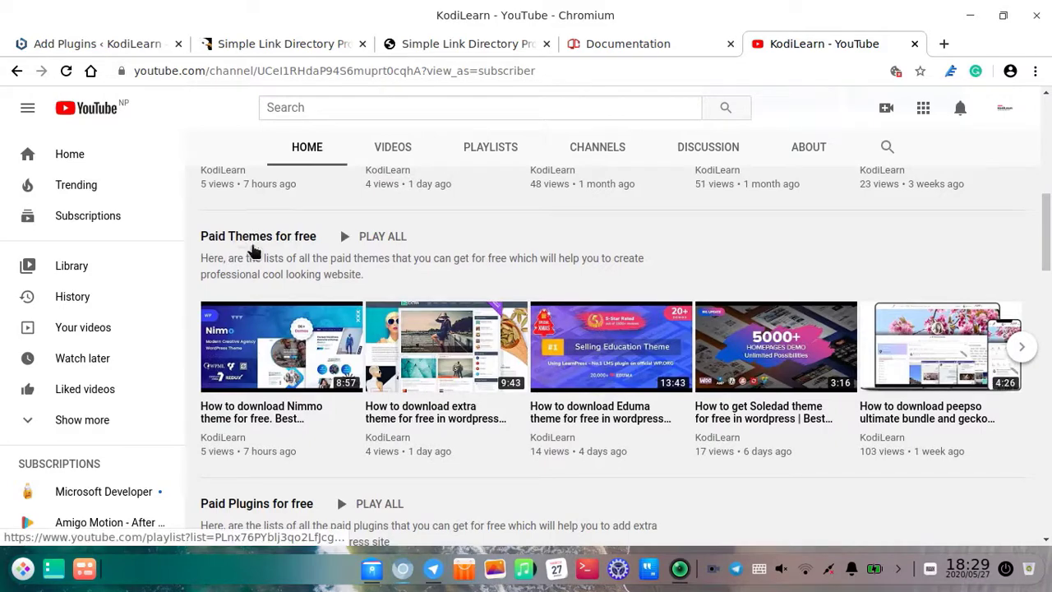
scroll(682, 419, down, 2)
scroll(340, 268, up, 10)
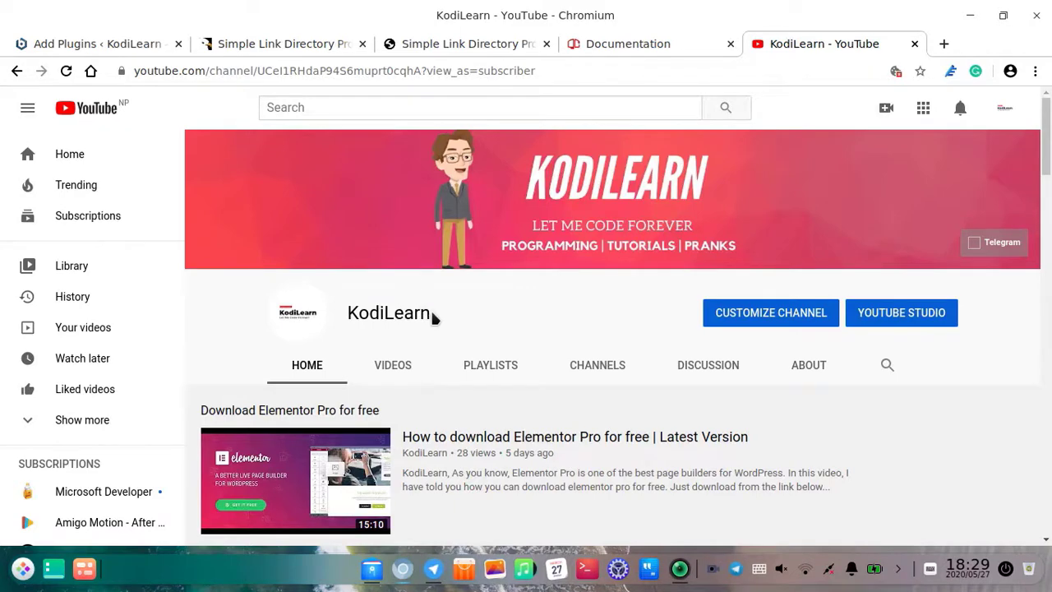
Step: Return to Add Plugins and open the Documents folder in the file manager
drag(400, 306, 394, 310)
click(100, 46)
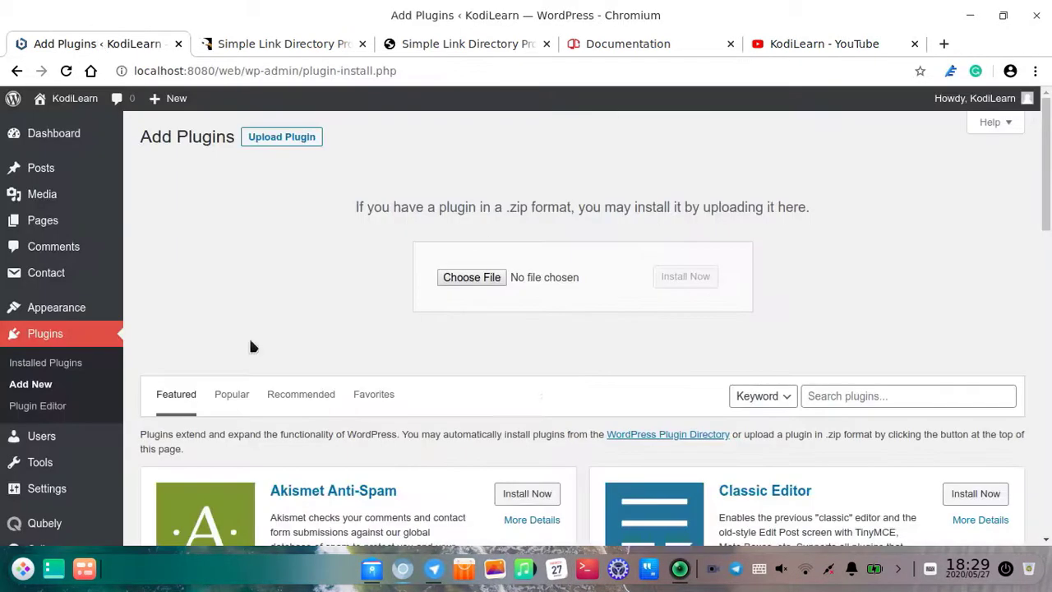
click(404, 569)
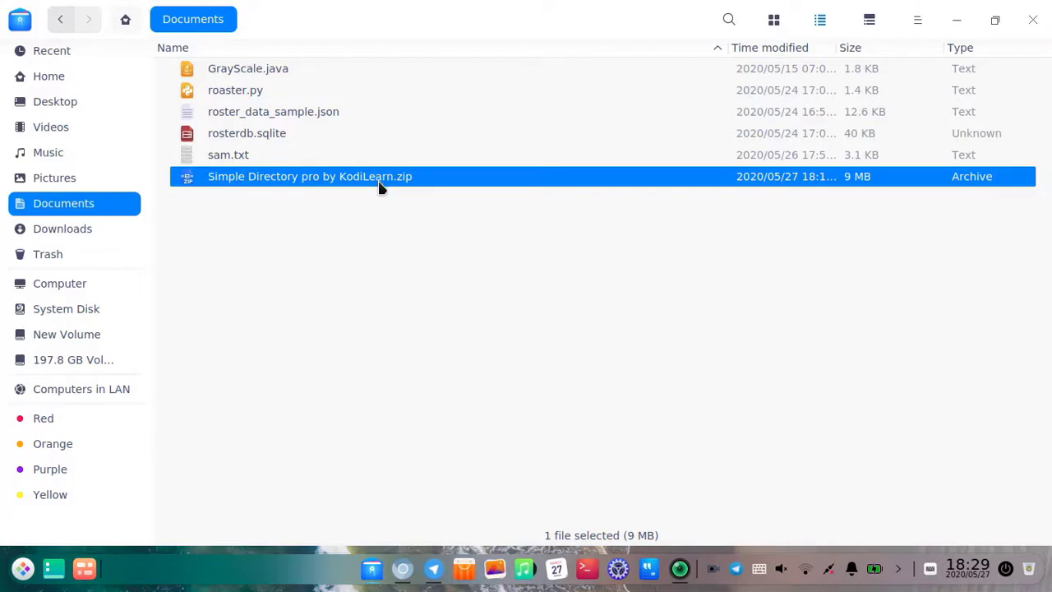
Step: Extract Simple Directory pro by KodiLearn.zip into Documents and close the archiver
right_click(348, 178)
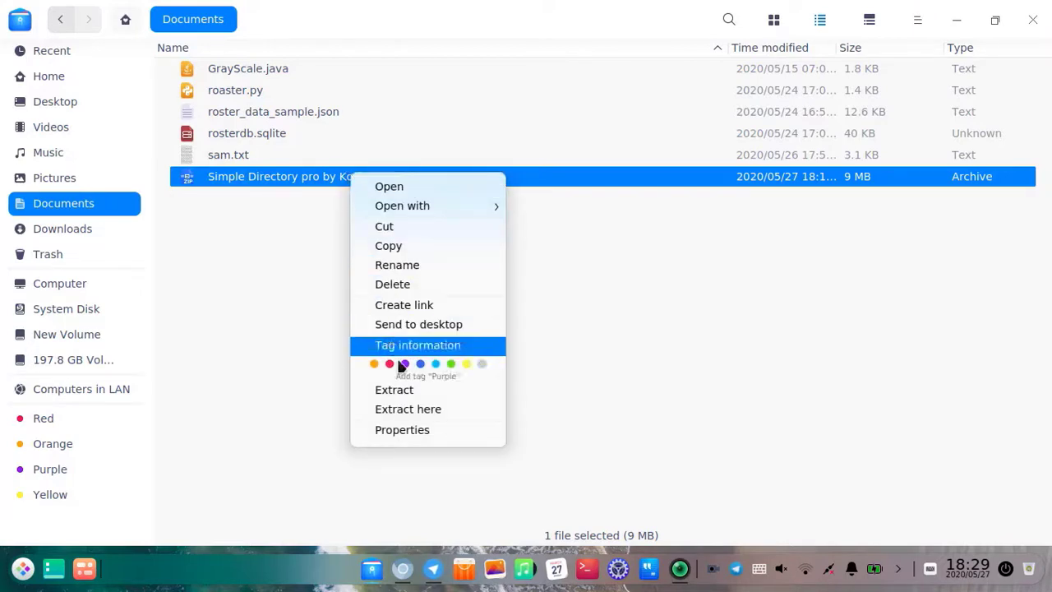
click(411, 395)
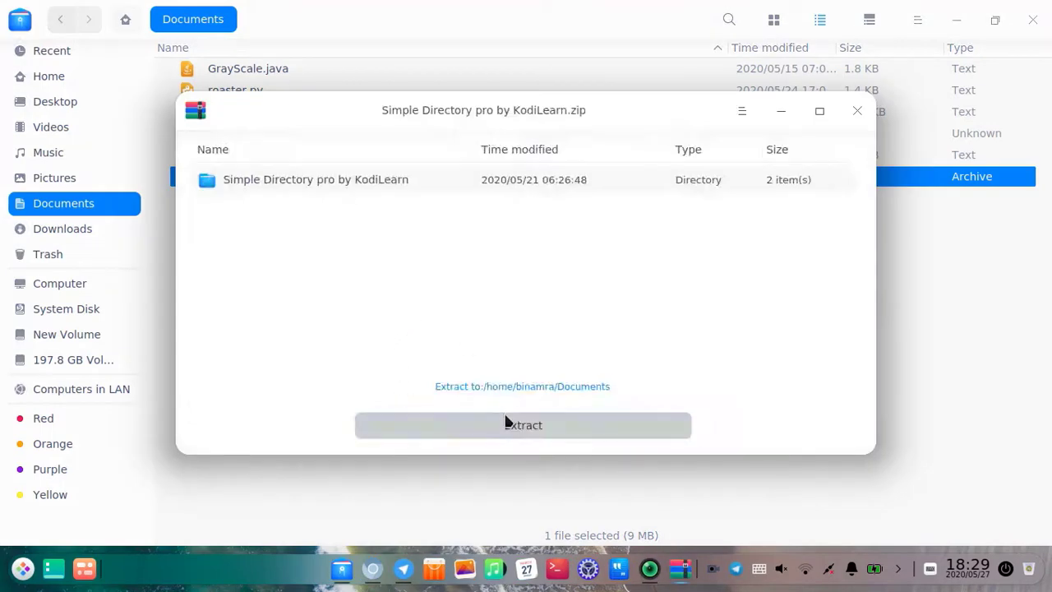
click(504, 422)
click(857, 111)
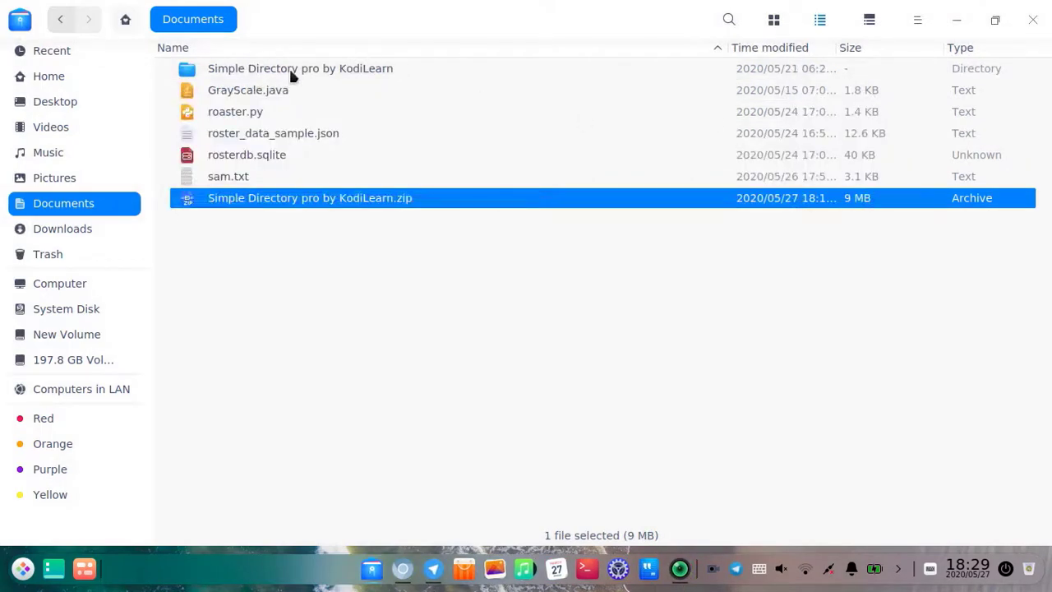
Step: Open the extracted folder's documentation folder and launch doc.html in the browser
double_click(289, 71)
click(256, 94)
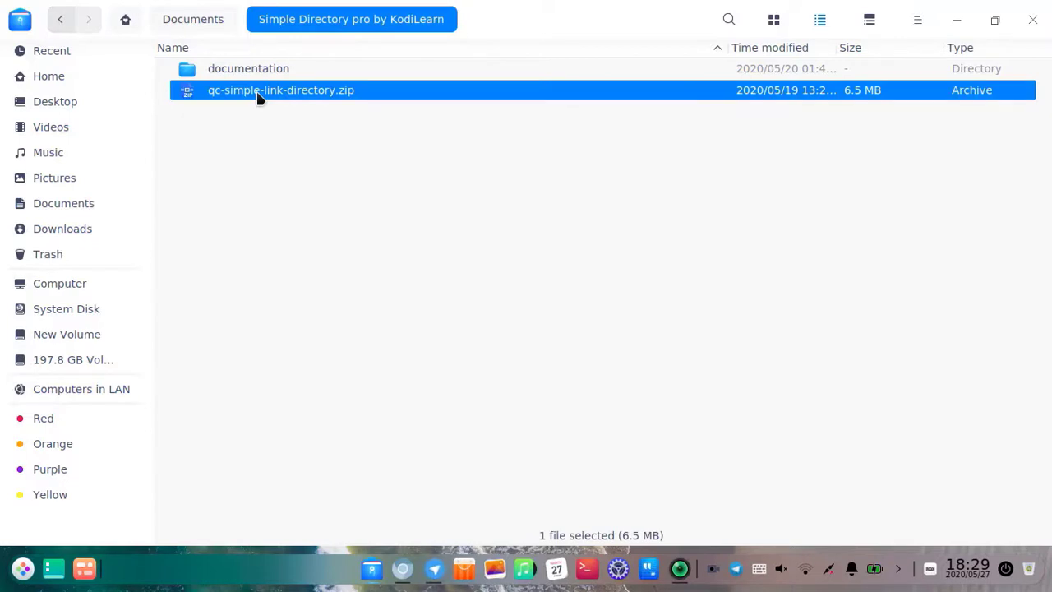
key(Up)
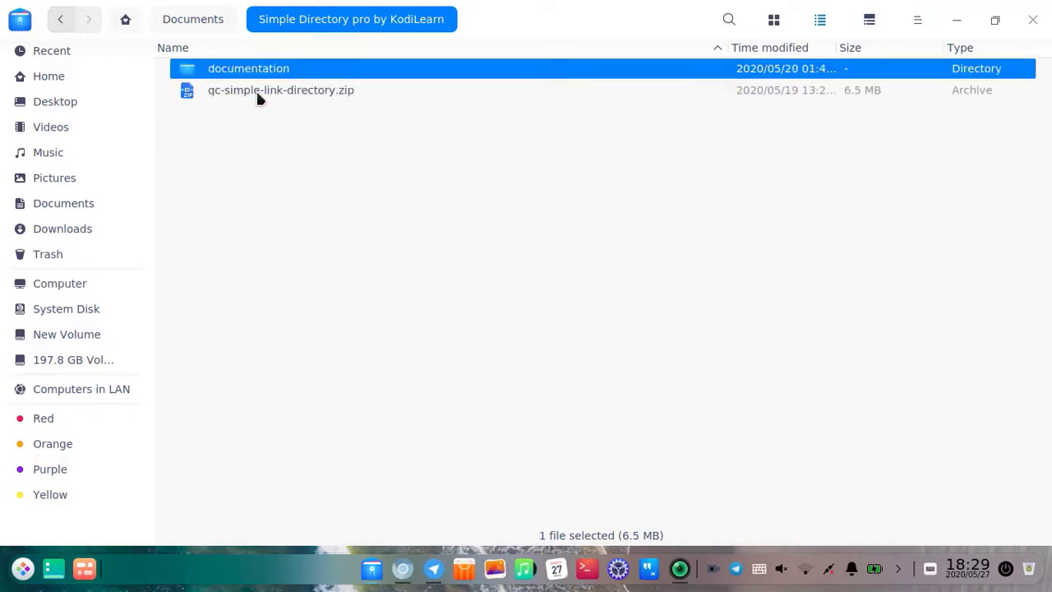
key(Return)
key(Down)
key(Down)
key(Down)
key(Down)
key(Return)
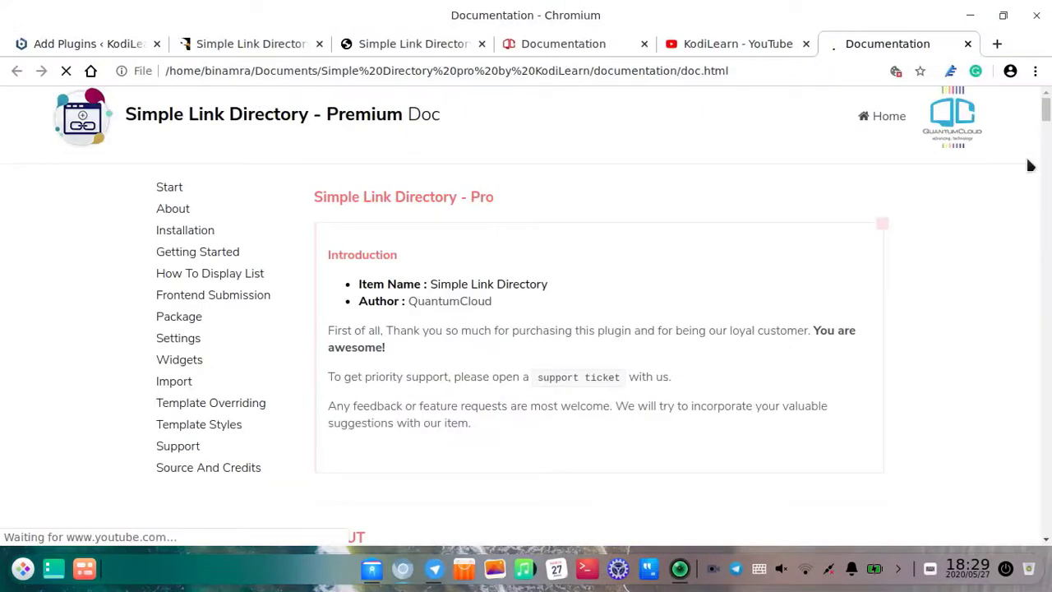
Step: Close the local doc.html tab, reselect qc-simple-link-directory.zip, and return to Add Plugins
click(966, 44)
click(702, 47)
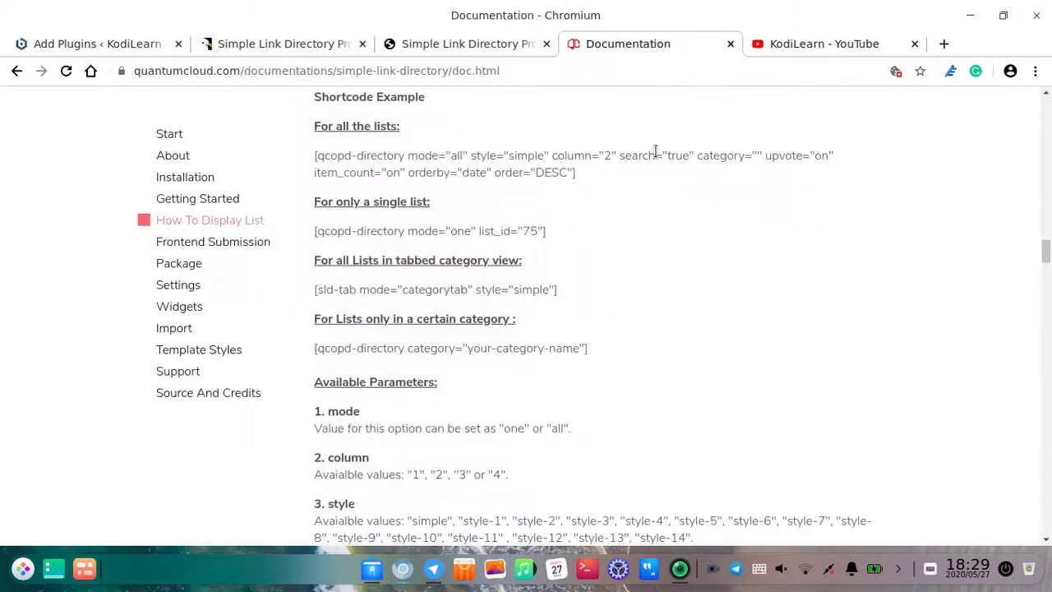
click(400, 570)
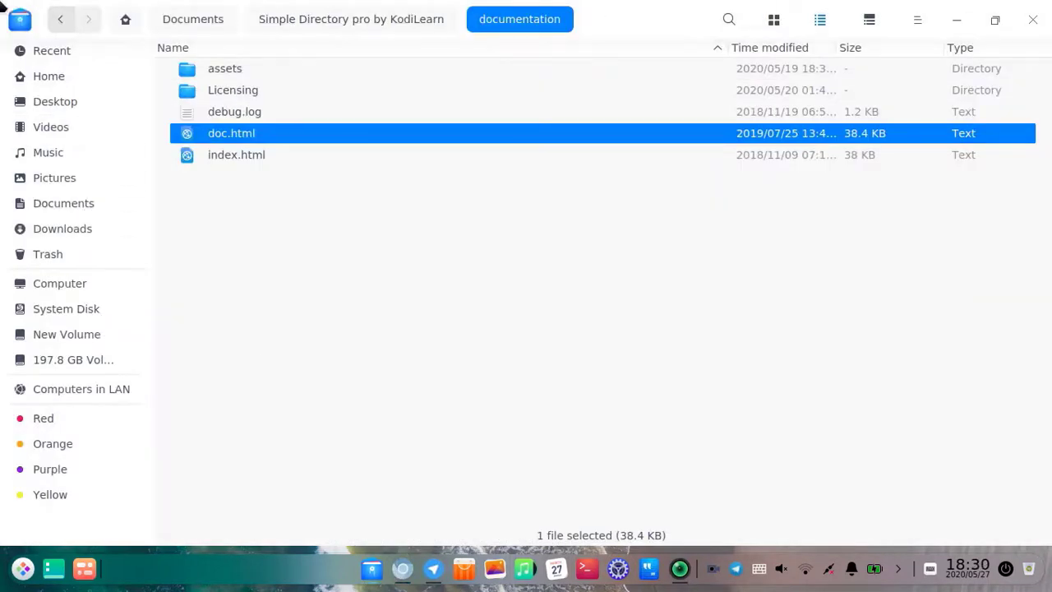
click(64, 21)
click(229, 87)
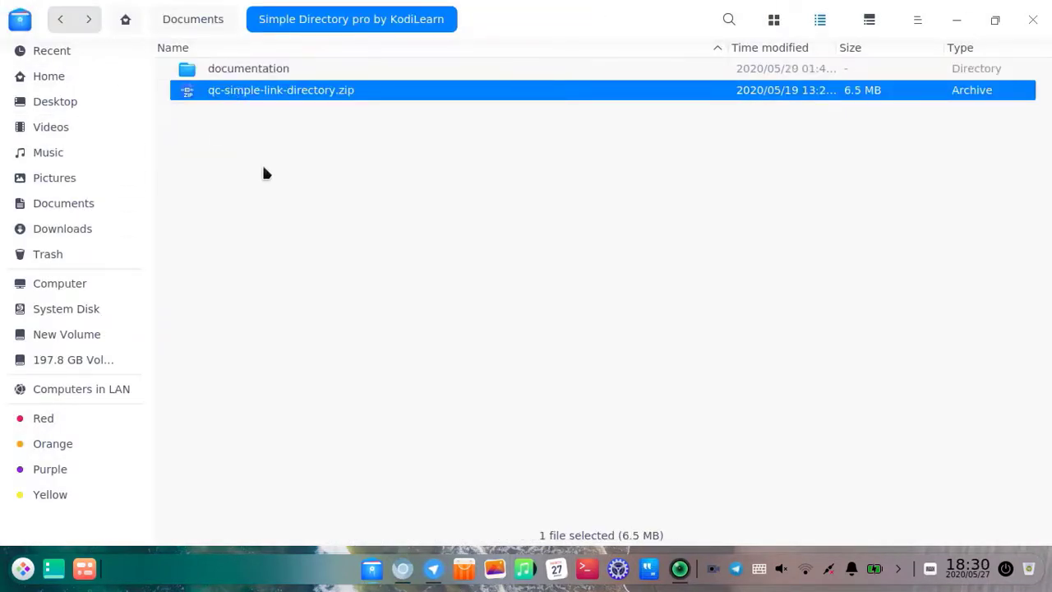
click(397, 570)
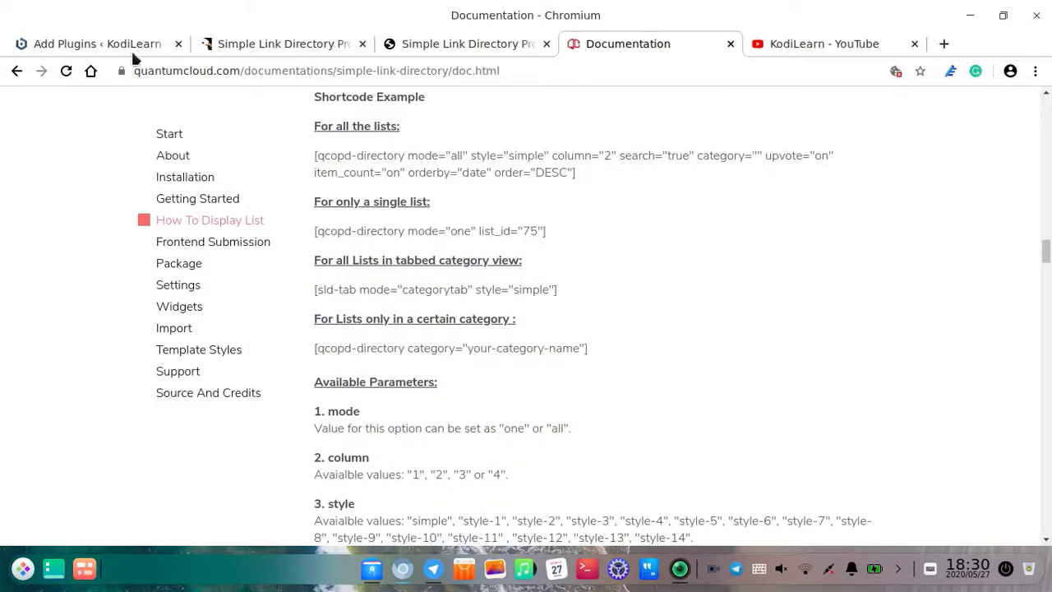
click(131, 47)
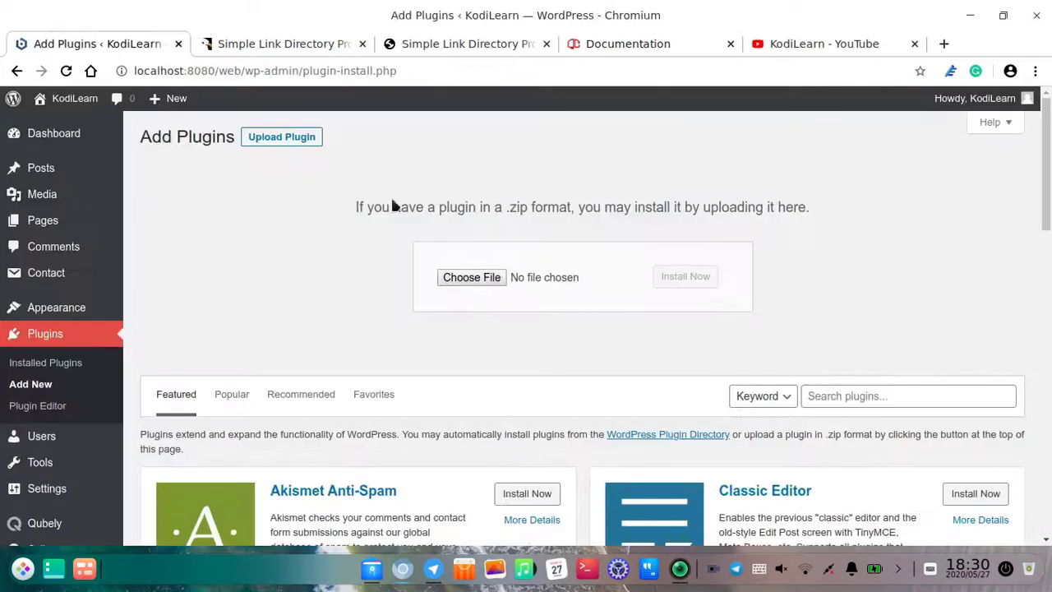
Step: Drop qc-simple-link-directory.zip onto the upload field and install it
click(402, 569)
drag(319, 97, 482, 281)
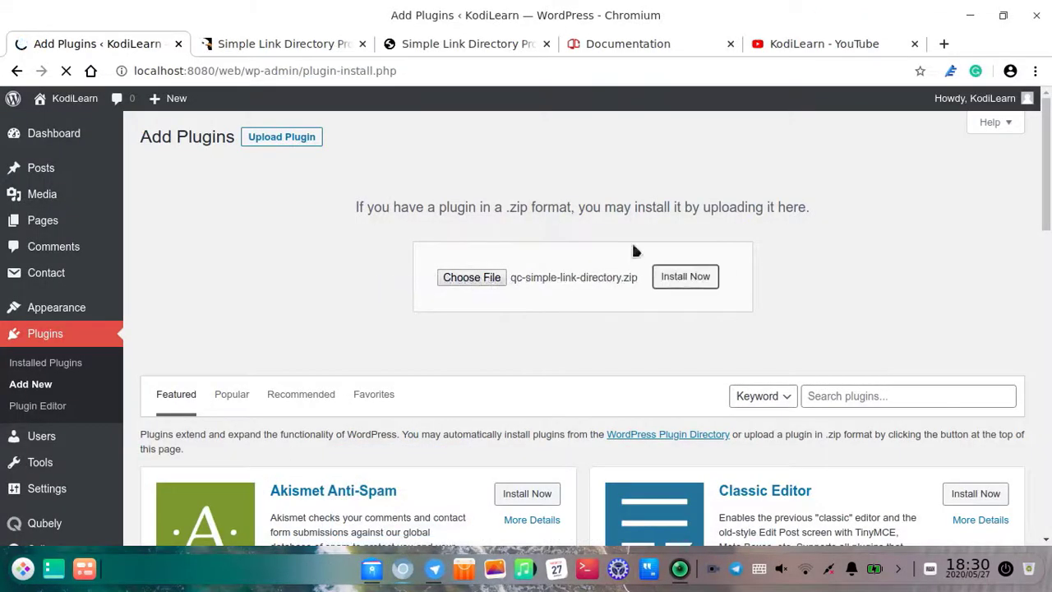
click(182, 245)
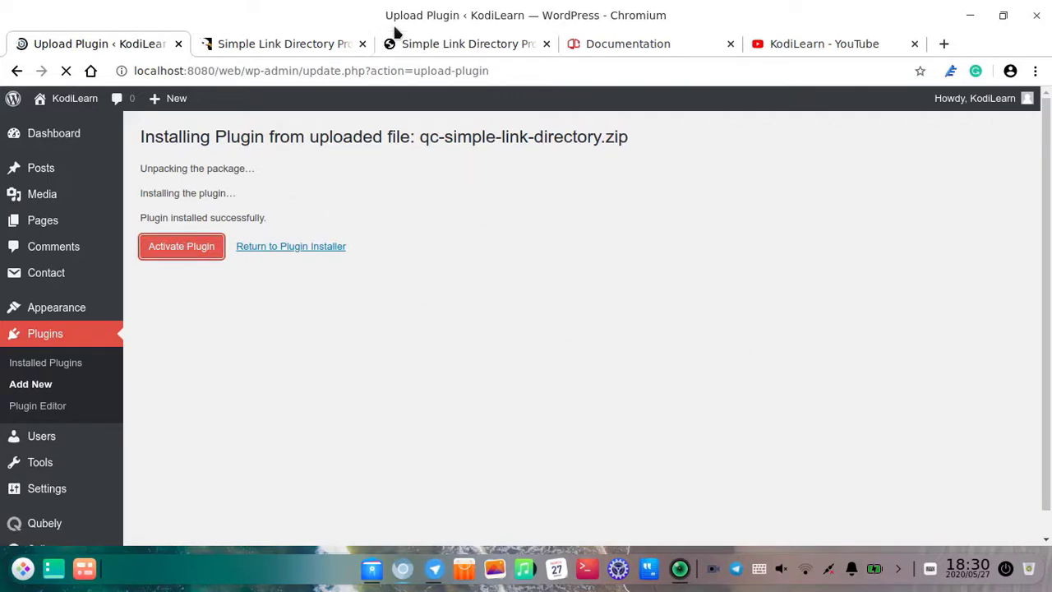
click(344, 46)
Step: Close the extra Simple Link Directory and CodeCanyon tabs, returning to WordPress
click(402, 45)
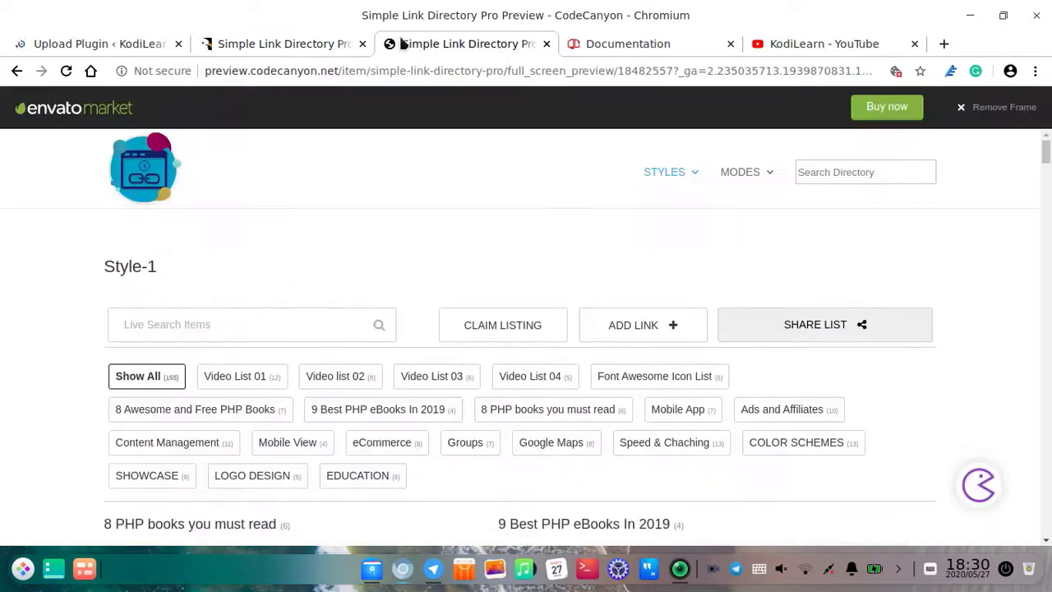
click(362, 44)
click(363, 44)
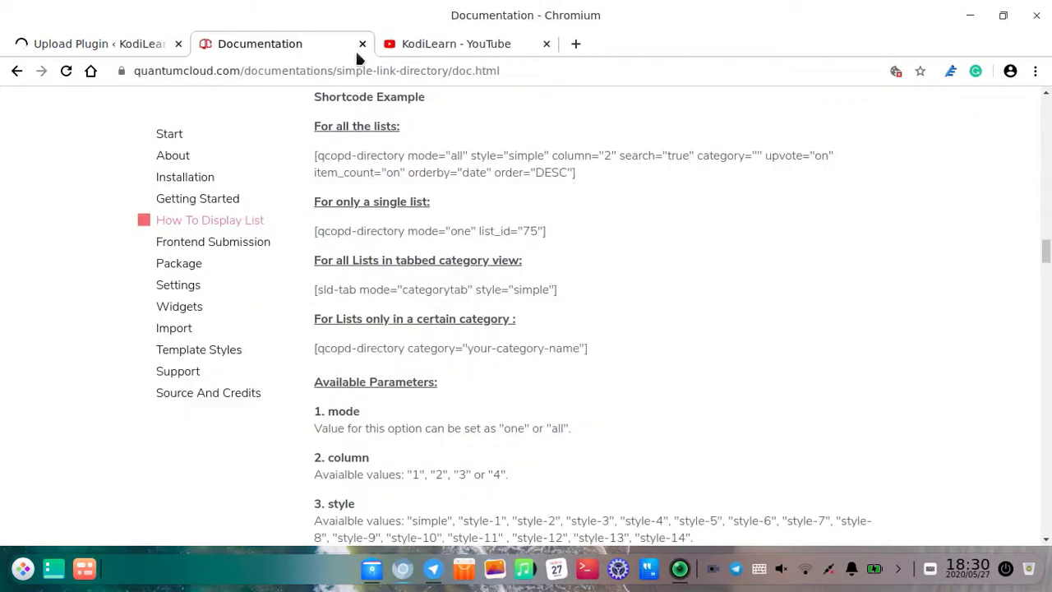
click(182, 42)
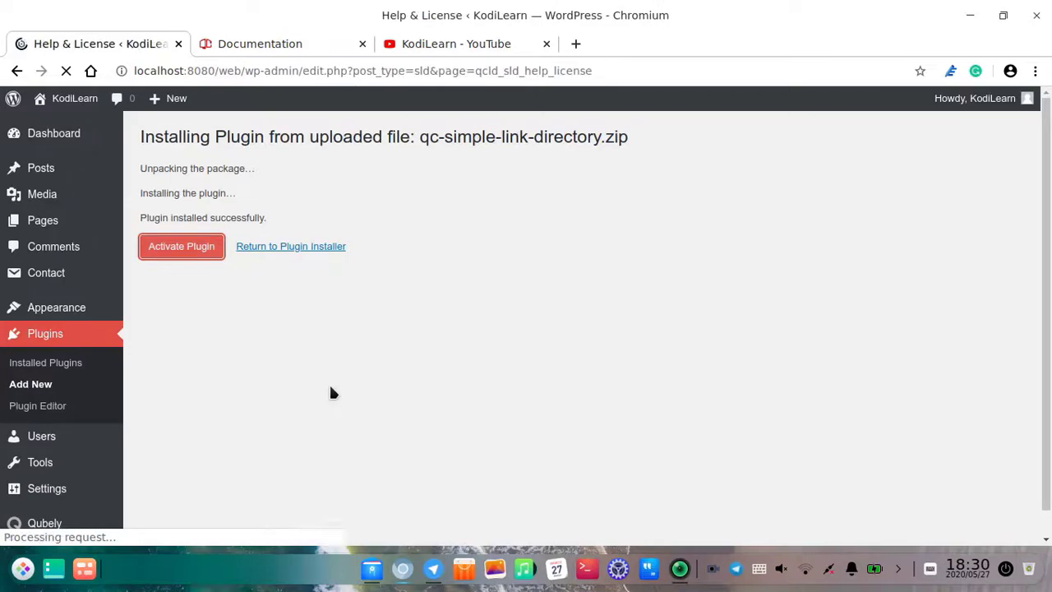
Step: Start a new Simple Link Directory list from the sidebar's New List entry
scroll(559, 403, down, 5)
scroll(578, 247, up, 3)
scroll(549, 277, down, 3)
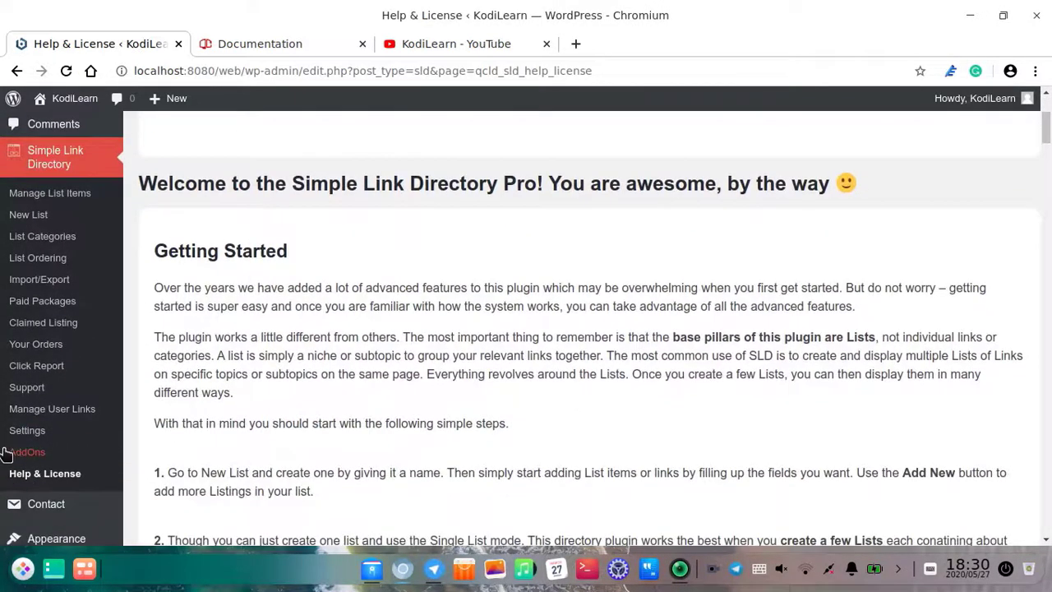
scroll(33, 206, up, 1)
click(28, 174)
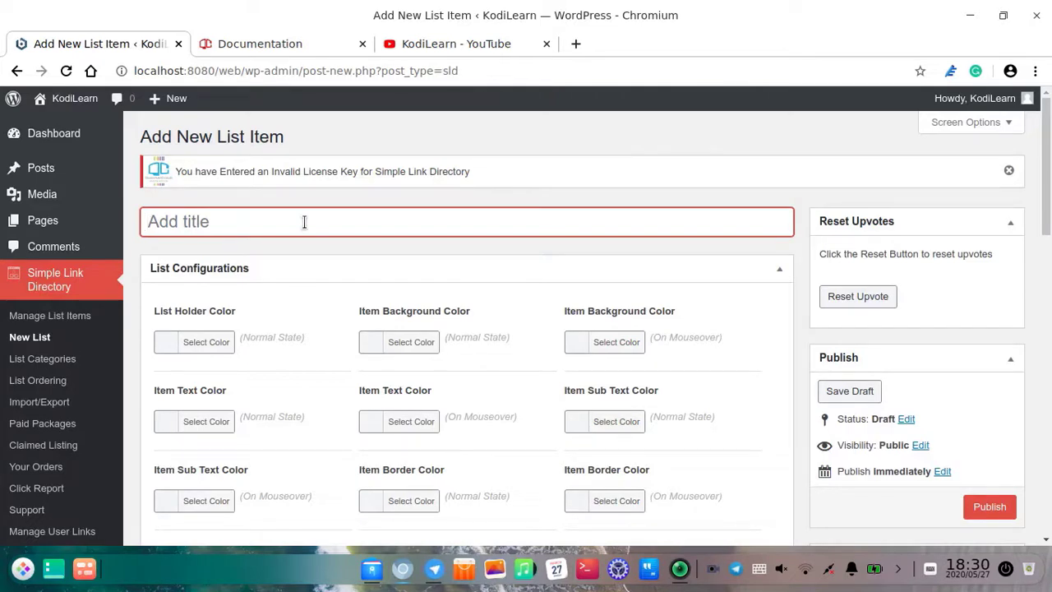
Step: Title the list 'E-books' and enable Open Link in New Tab
text(E)
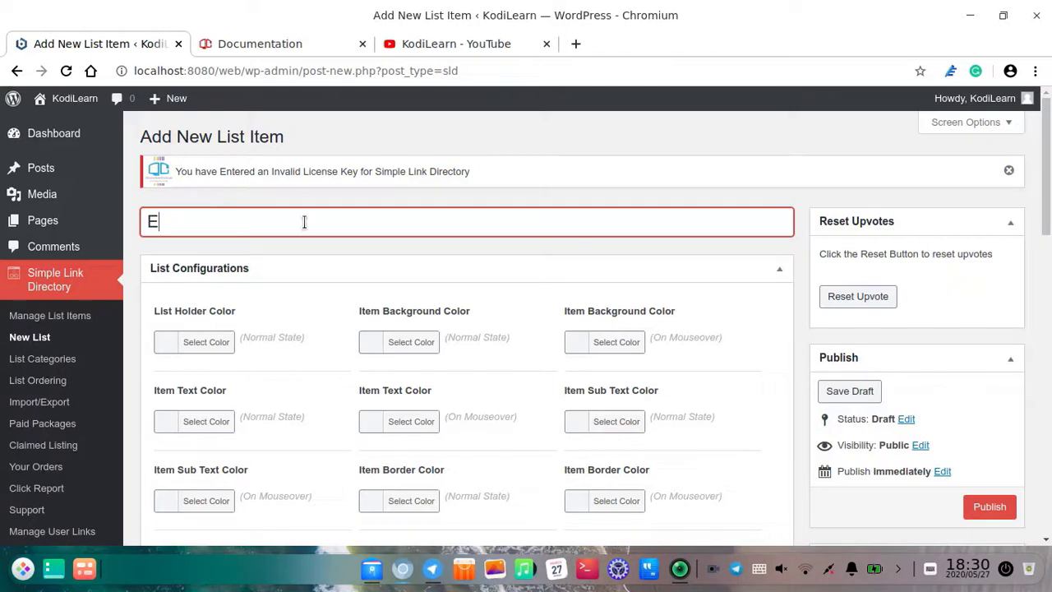
text(-books)
scroll(516, 310, down, 2)
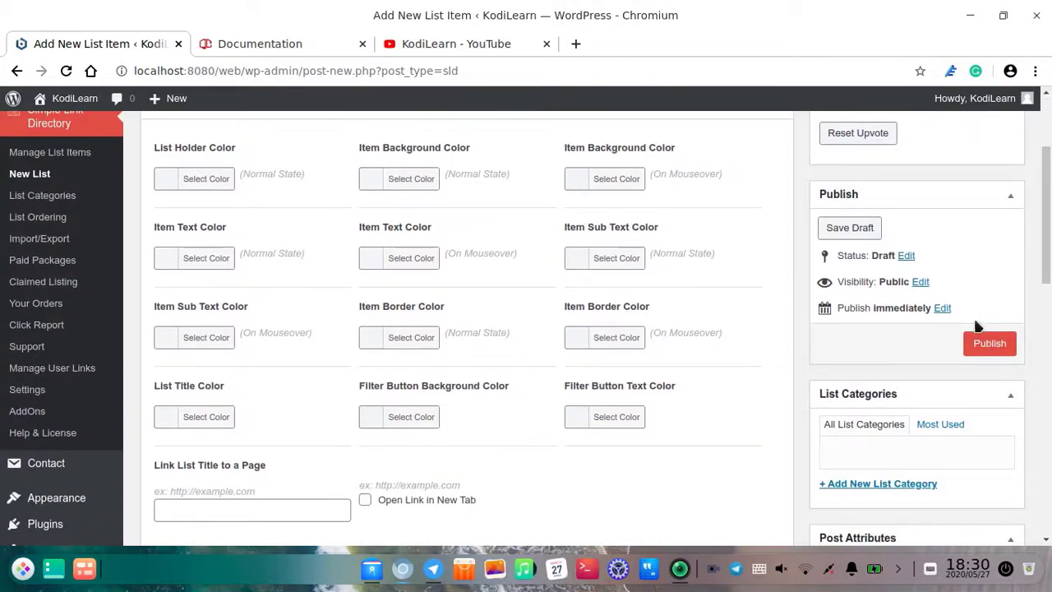
scroll(768, 359, down, 2)
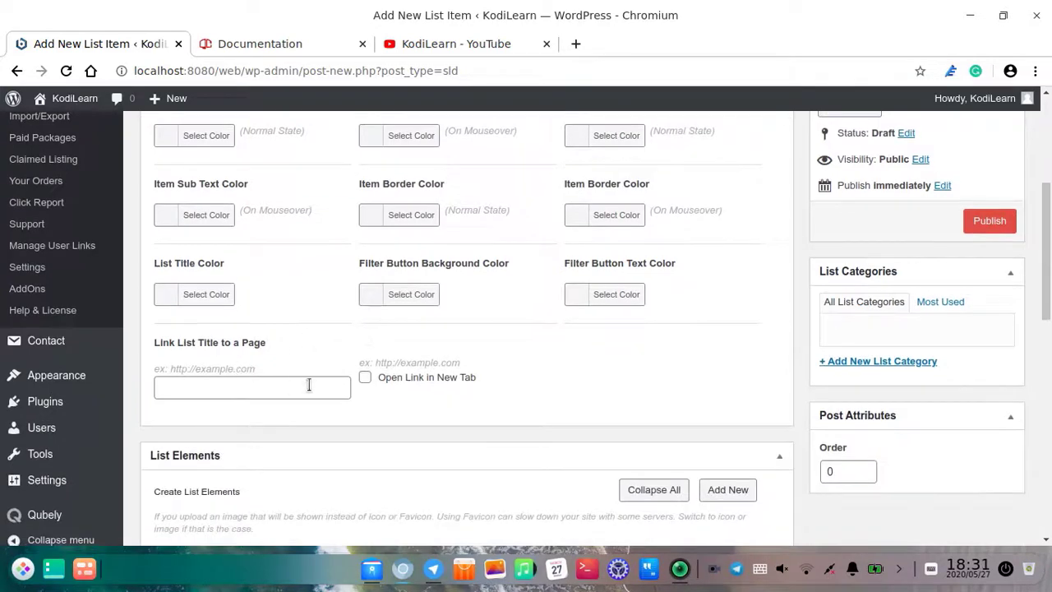
click(267, 385)
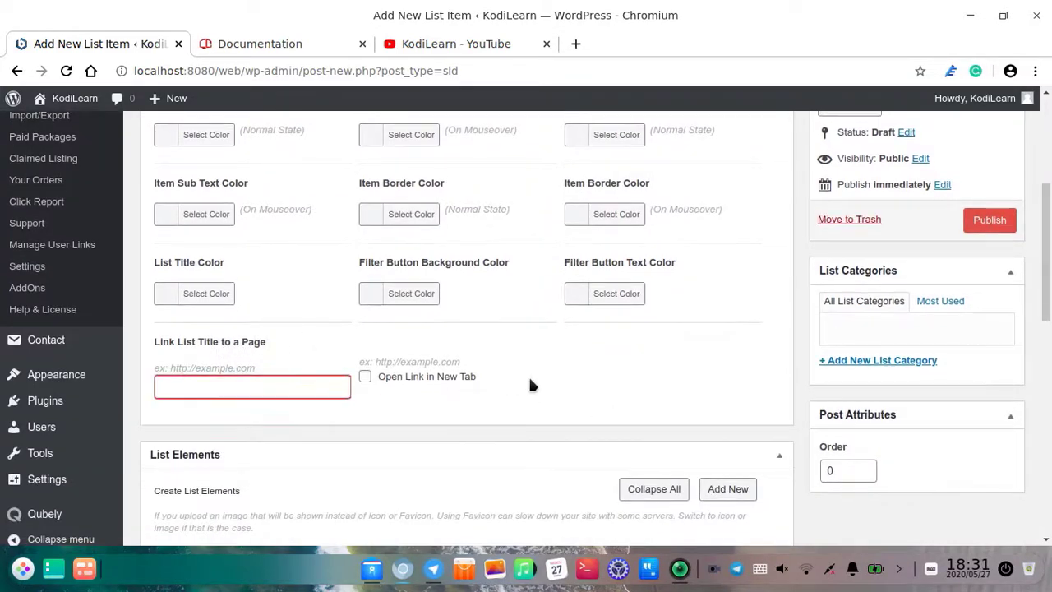
scroll(529, 375, down, 2)
click(389, 290)
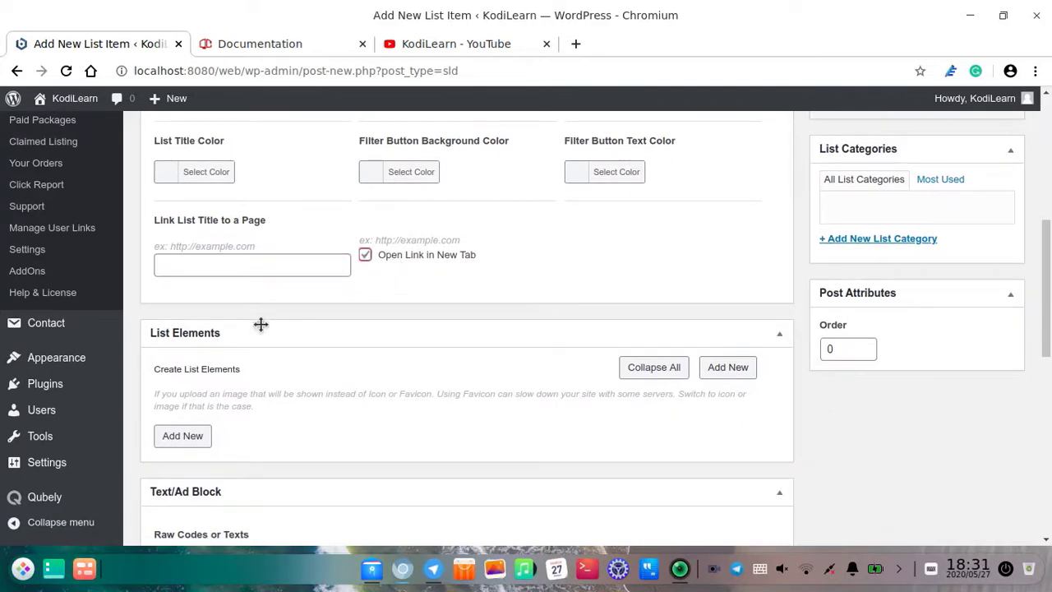
Step: Add a blank list element and place the cursor in its Item Link field
scroll(318, 308, down, 1)
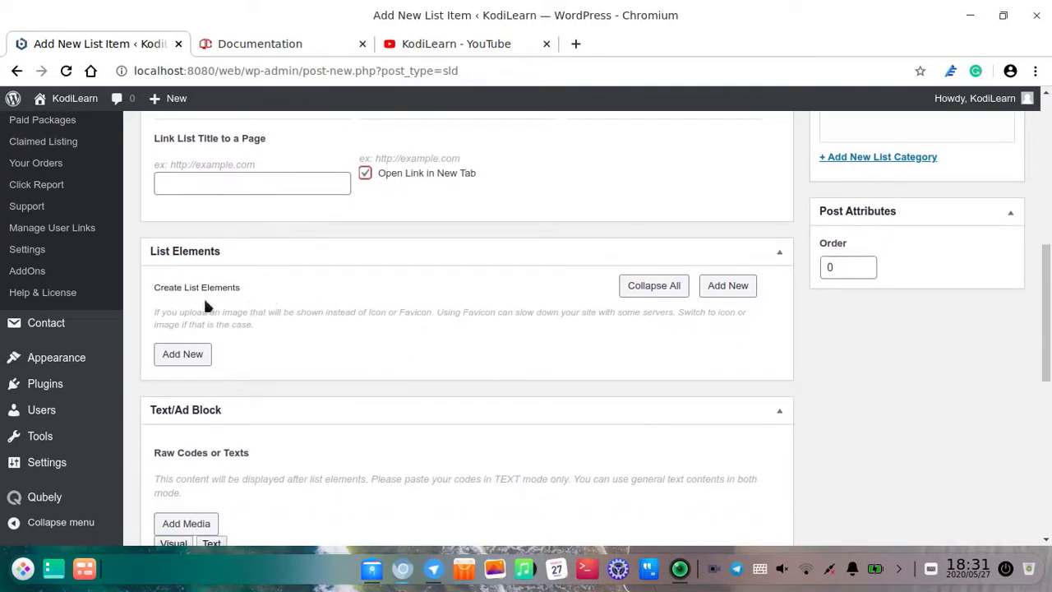
scroll(247, 341, down, 1)
scroll(297, 306, up, 1)
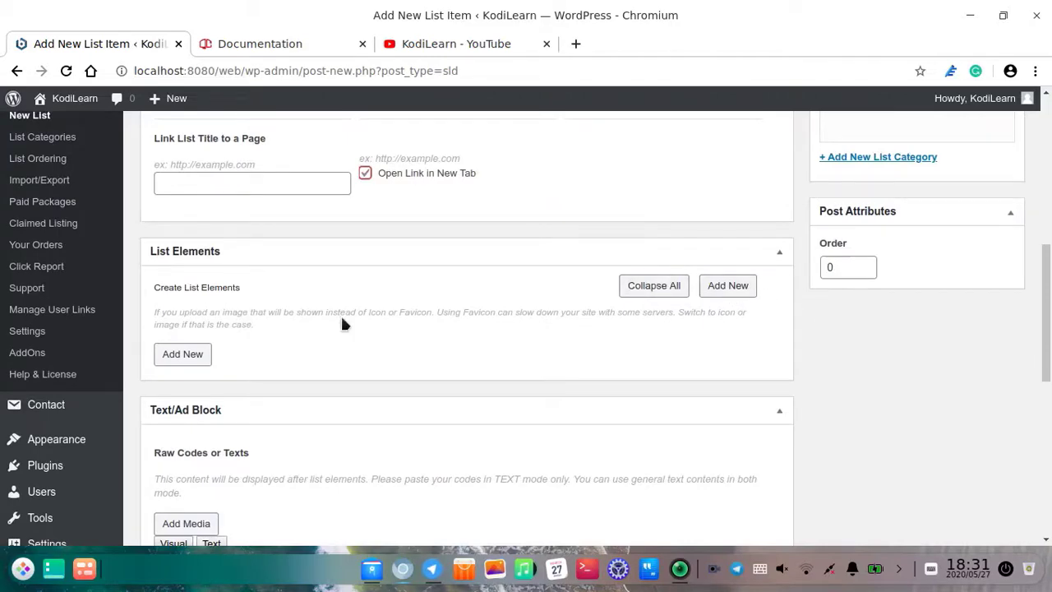
click(191, 354)
scroll(367, 357, down, 2)
click(252, 239)
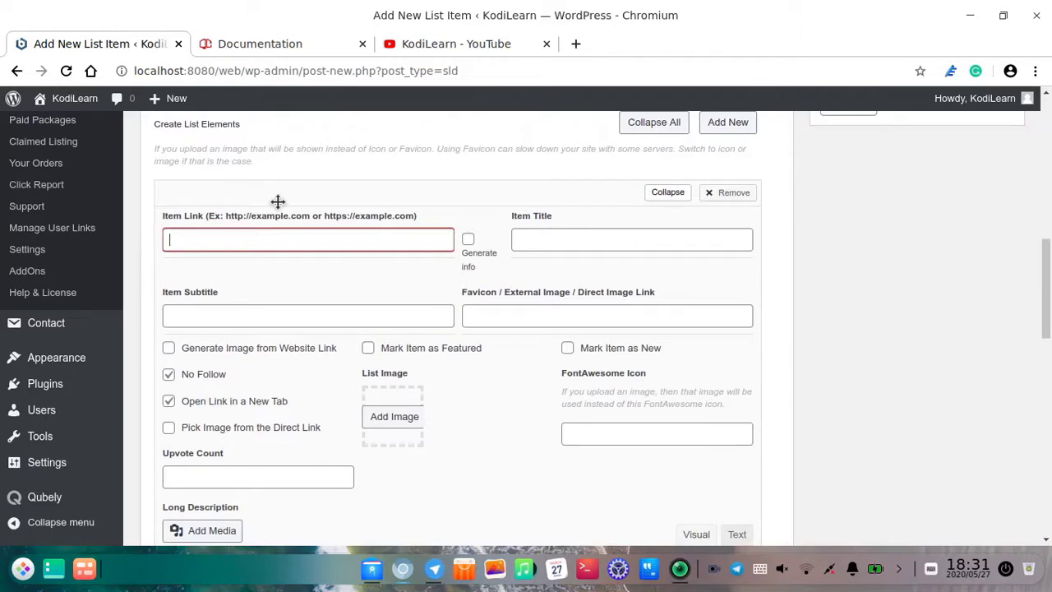
Step: Paste the YouTube channel address as the first item's link and title it Subscribe
click(441, 46)
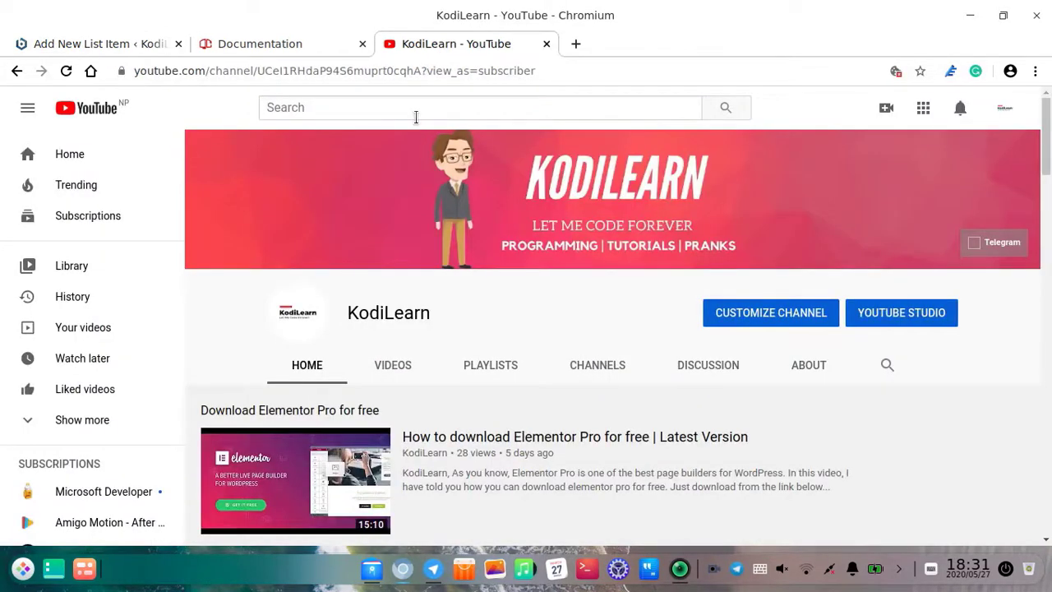
click(464, 66)
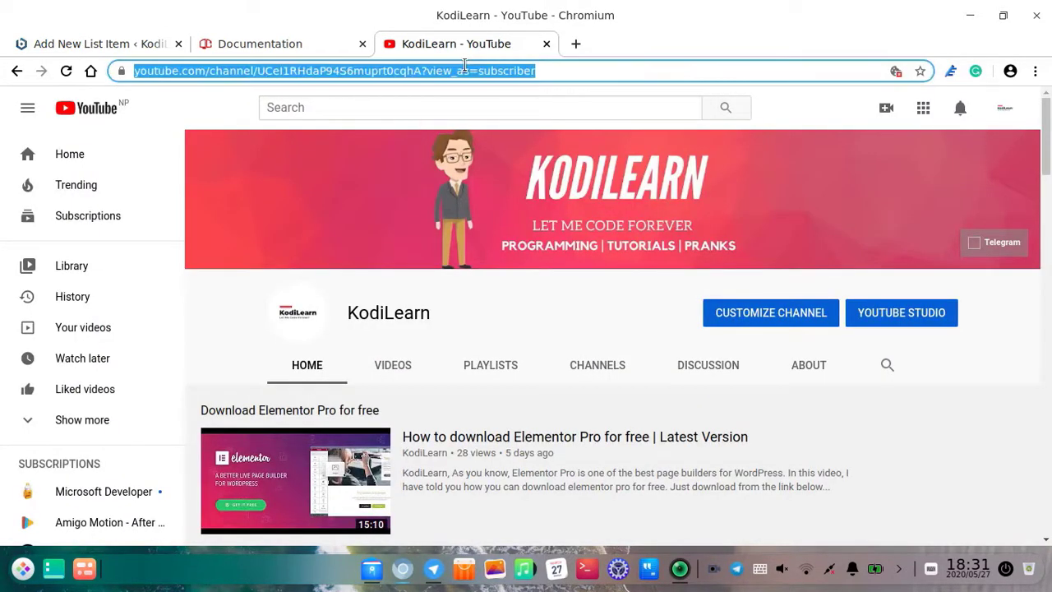
click(120, 44)
click(259, 223)
click(261, 240)
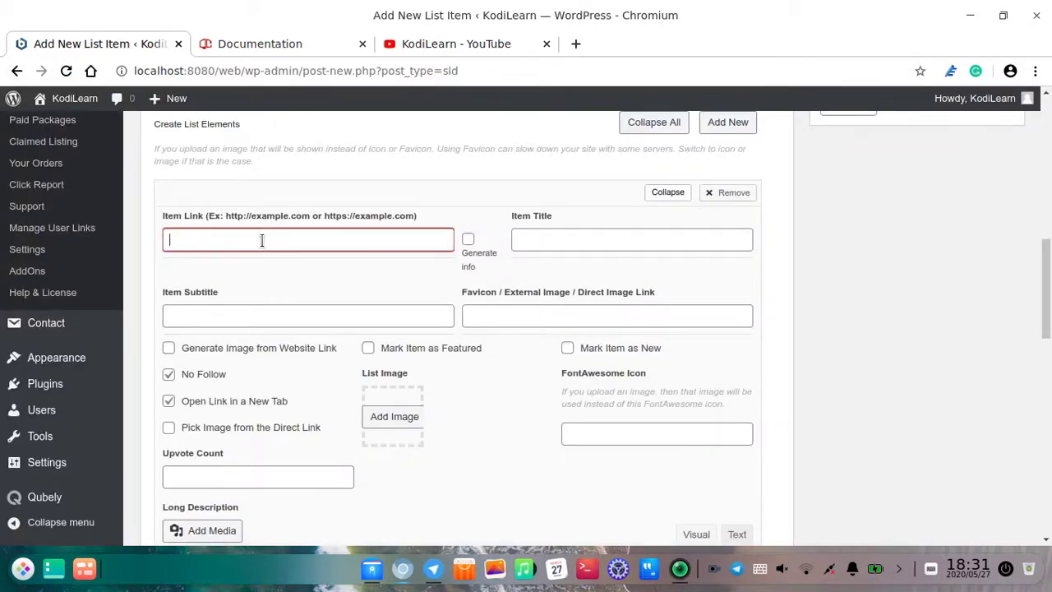
text(https://www.youtube.com/channel/UCel1RHdaP94S6muprt0cqhA?view_as=subscriber)
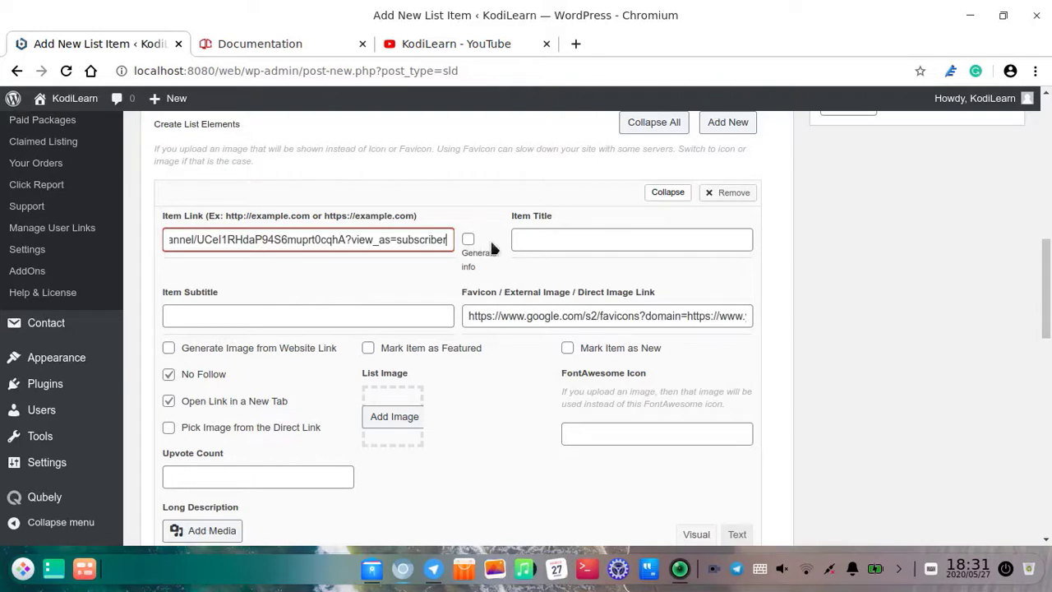
click(546, 237)
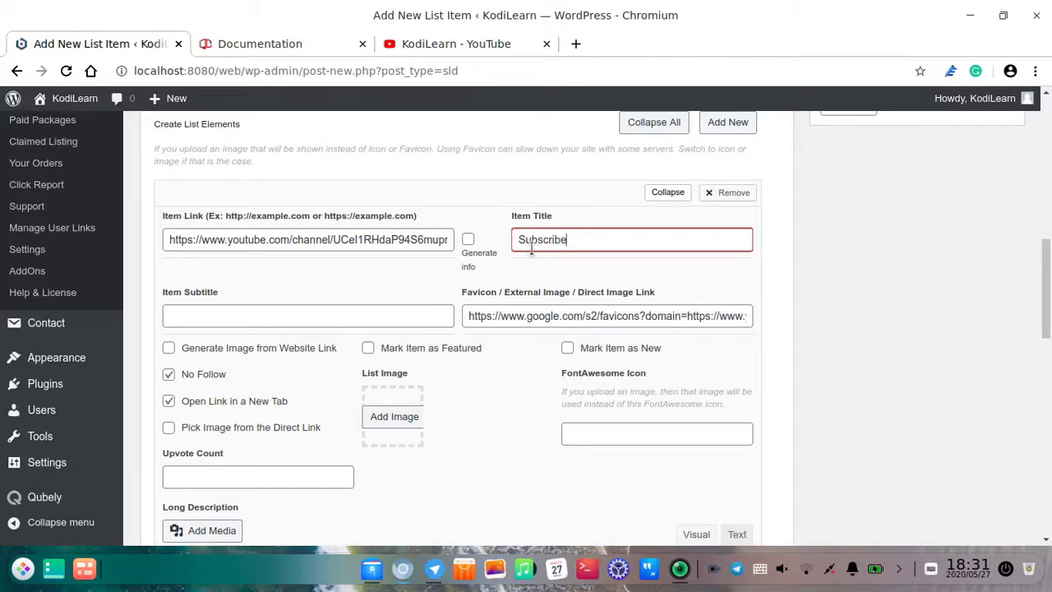
click(233, 308)
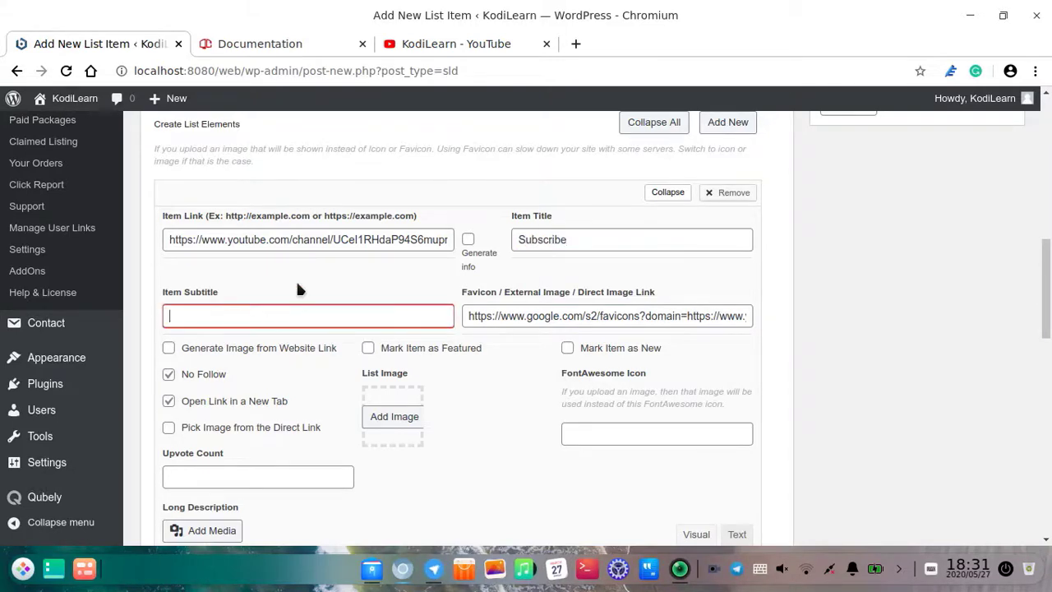
Step: Open the copy-to-lists chooser and close it without copying the item
scroll(496, 329, down, 3)
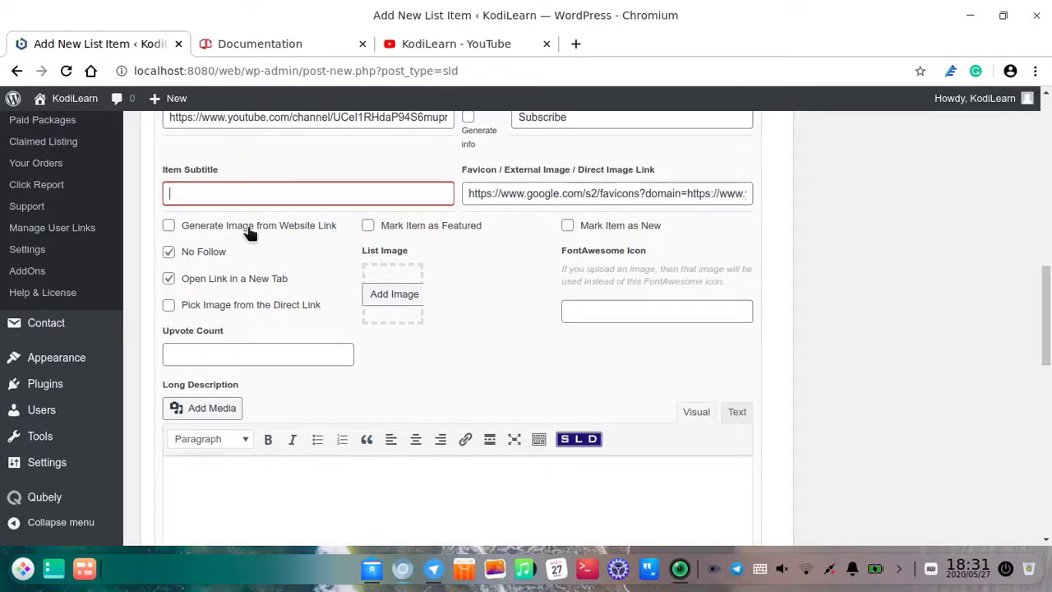
scroll(397, 378, down, 4)
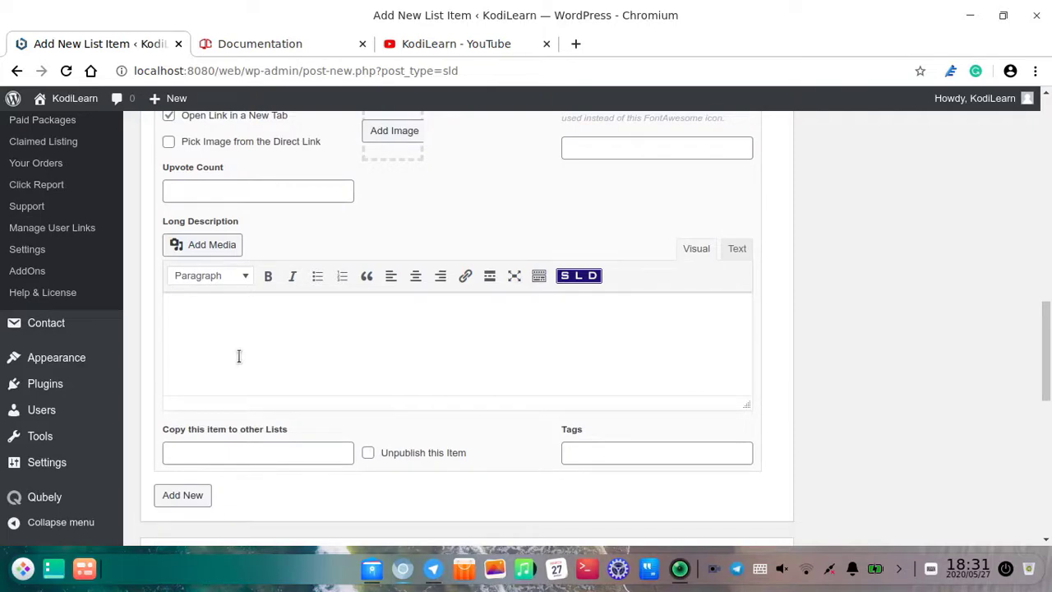
click(238, 453)
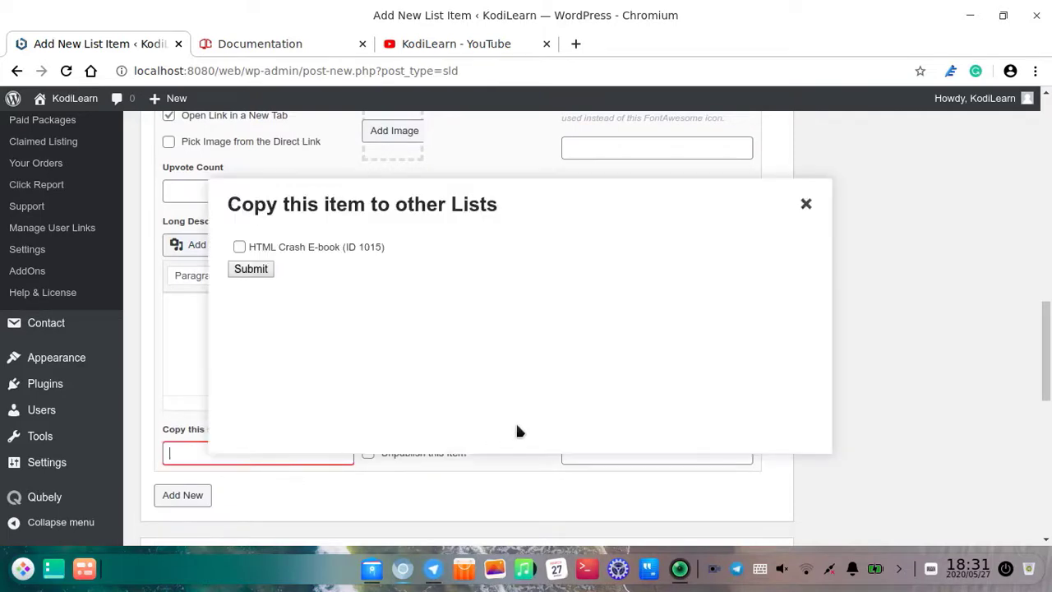
click(805, 203)
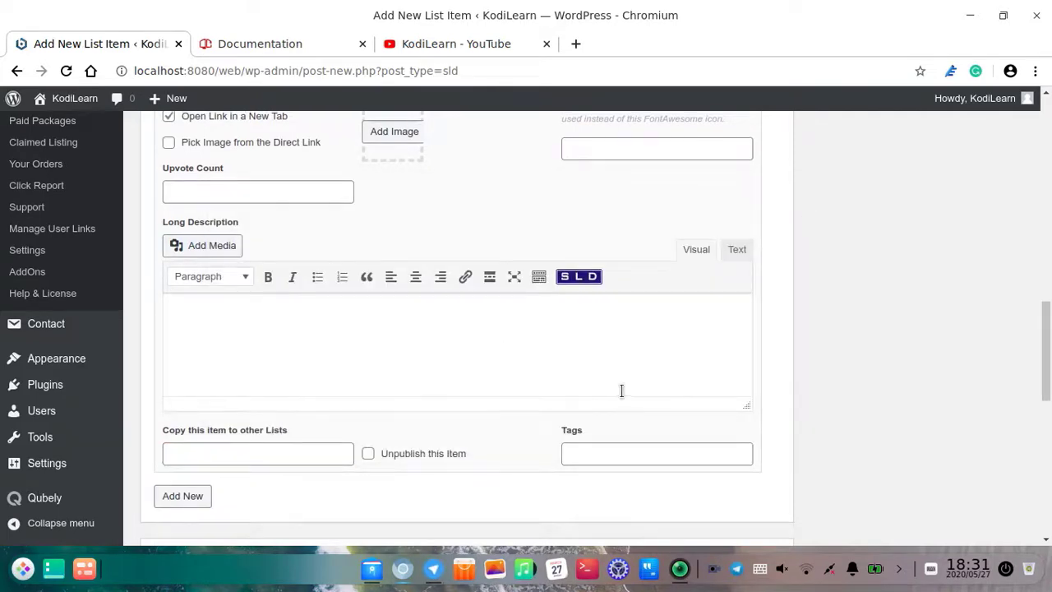
Step: Browse the media library for an item image, then close it without choosing one
scroll(312, 456, down, 1)
scroll(309, 452, up, 1)
scroll(359, 436, up, 4)
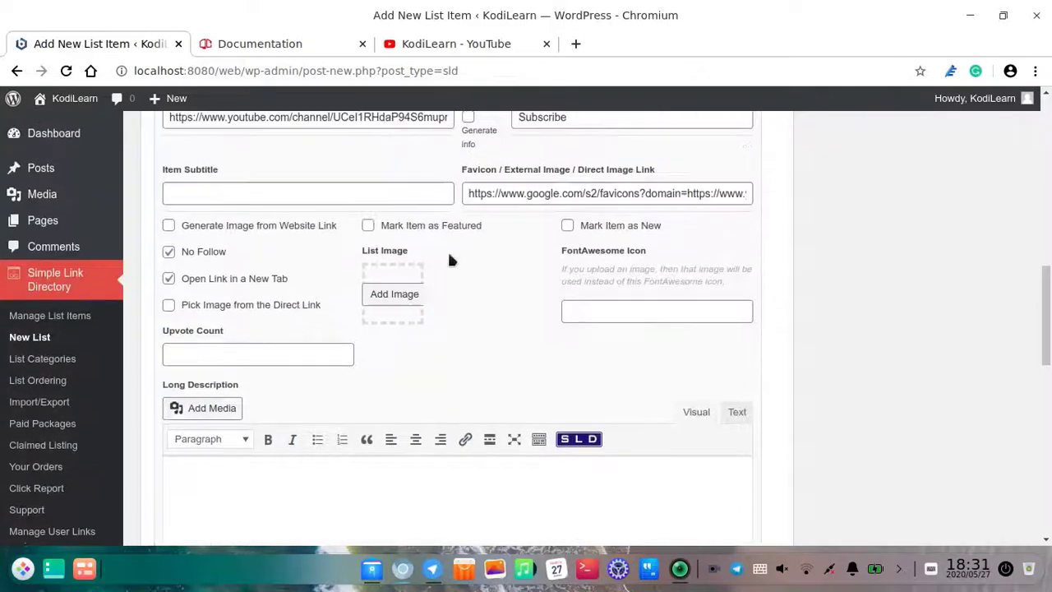
click(378, 296)
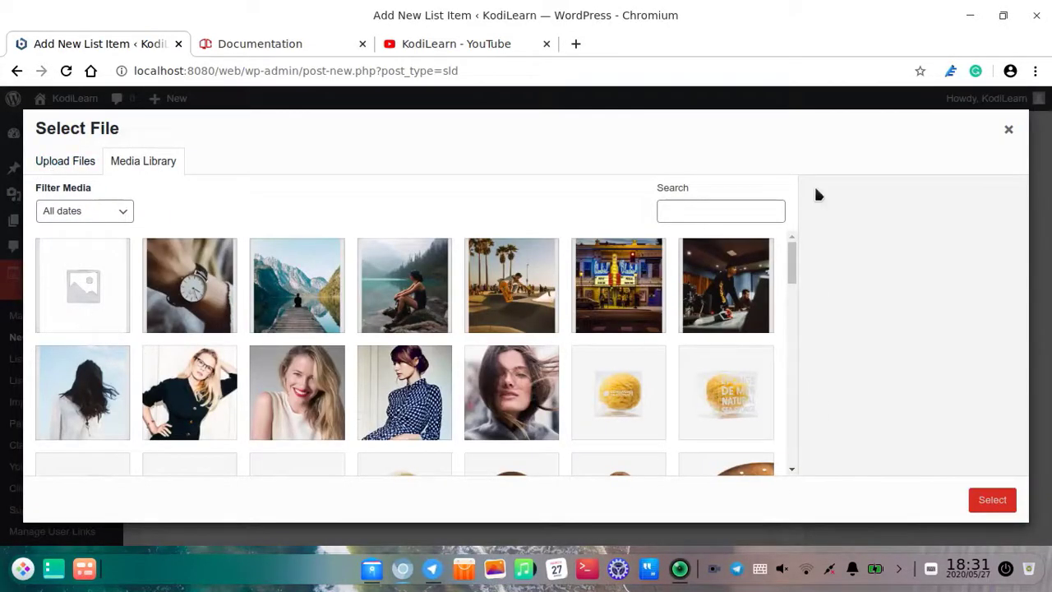
click(1027, 136)
scroll(740, 271, down, 6)
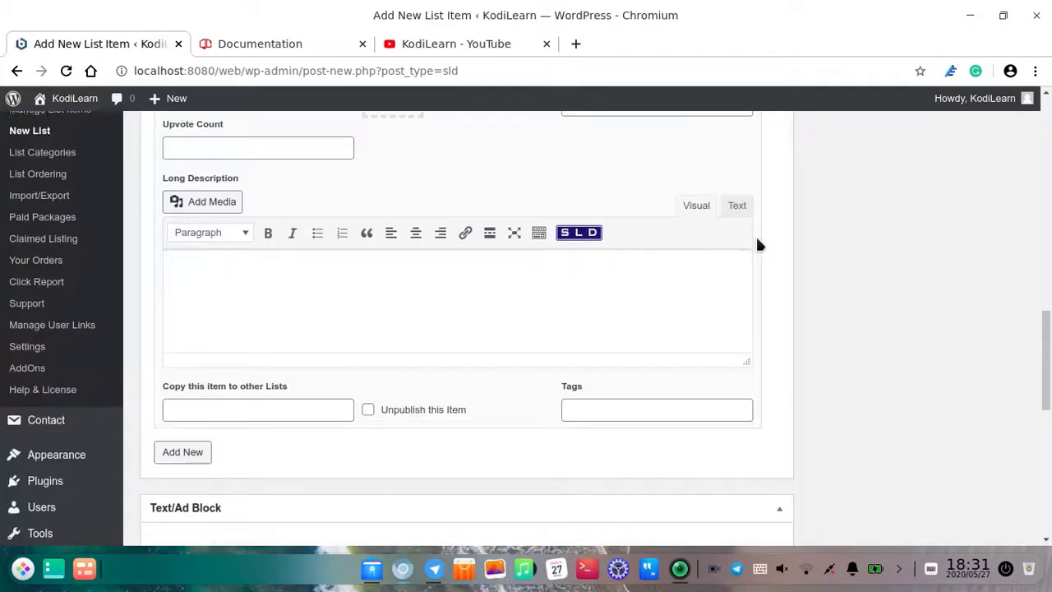
scroll(805, 345, up, 15)
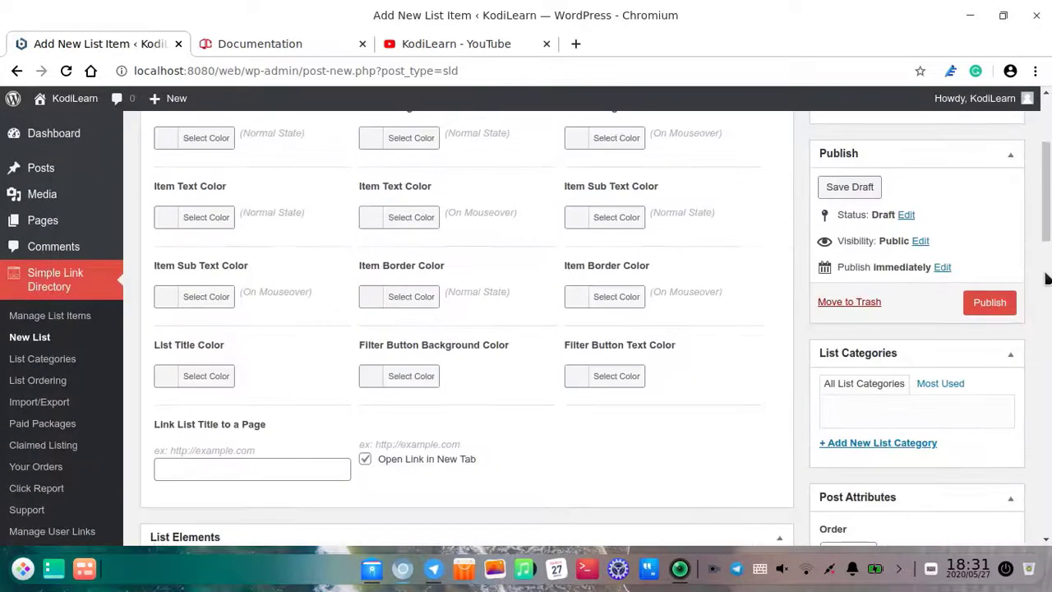
scroll(391, 404, down, 4)
scroll(391, 404, down, 3)
scroll(710, 271, down, 3)
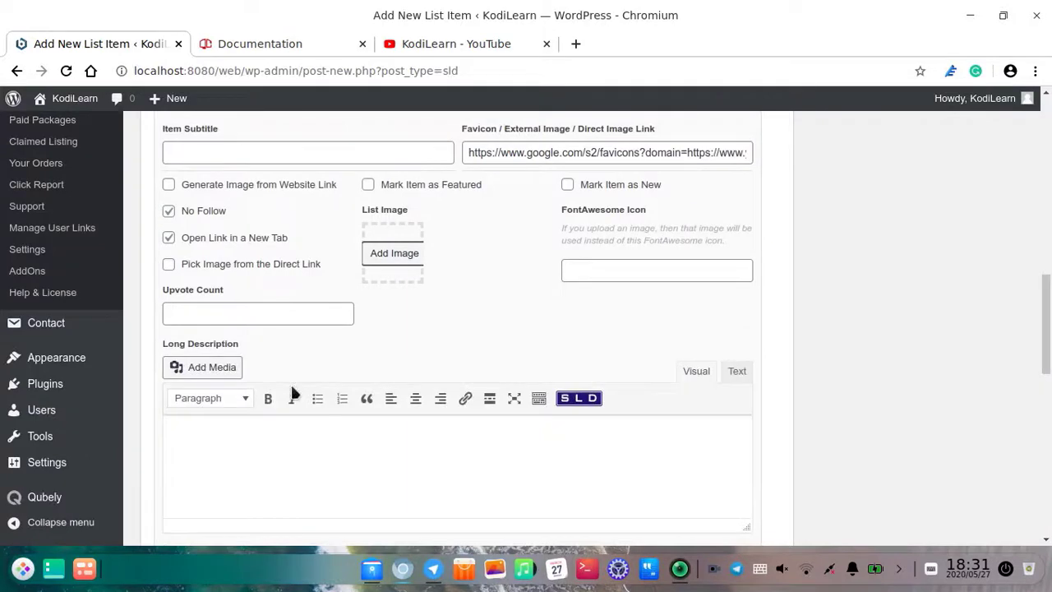
scroll(621, 296, down, 4)
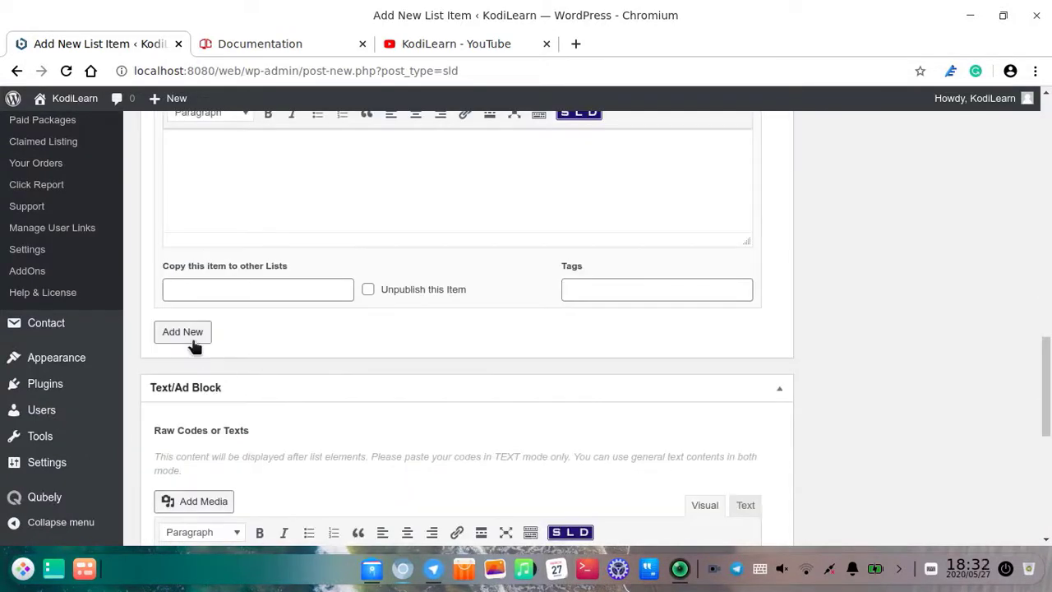
click(182, 332)
scroll(208, 294, down, 2)
click(209, 216)
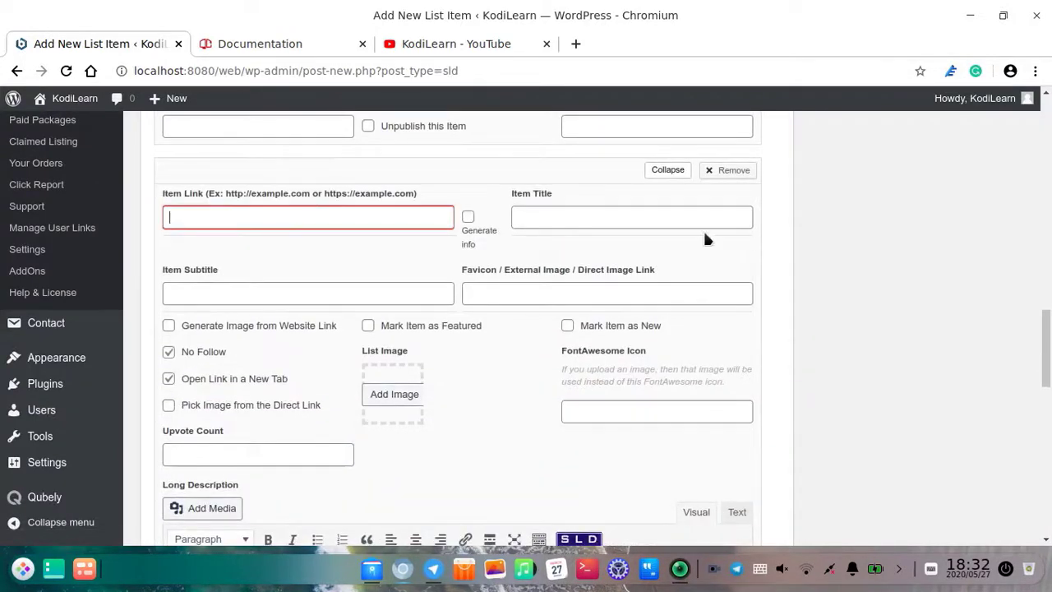
text(htpps://google.com)
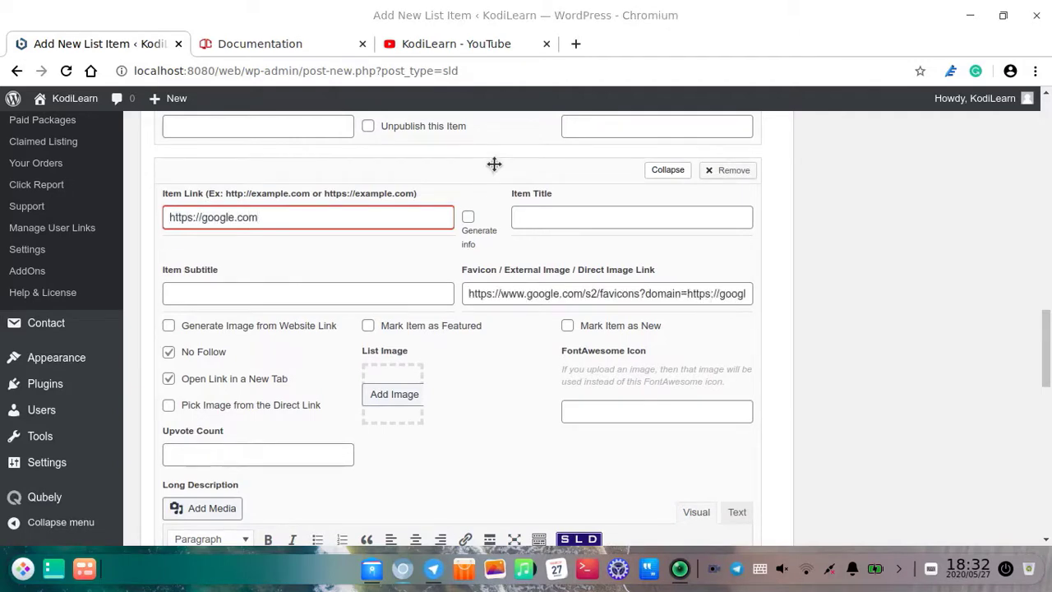
click(685, 213)
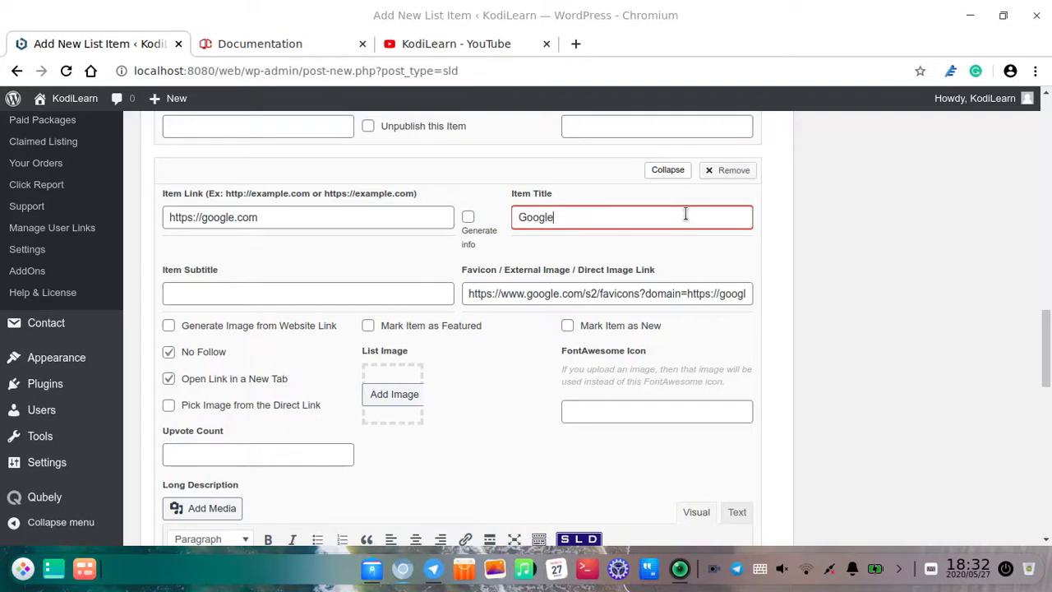
scroll(521, 338, down, 15)
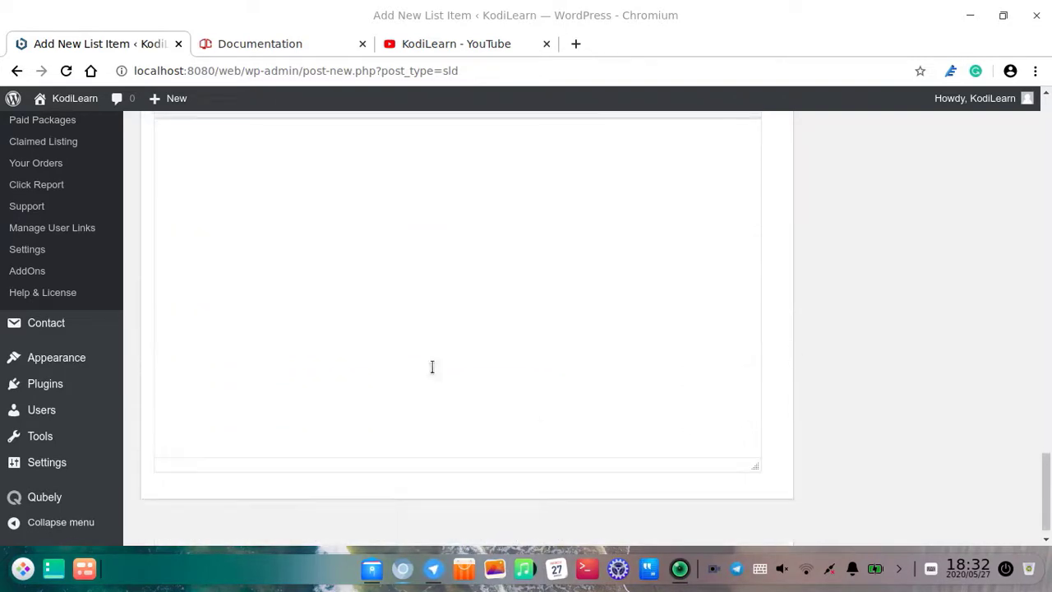
Step: Publish the E-books list from the top of the editor
scroll(432, 366, up, 15)
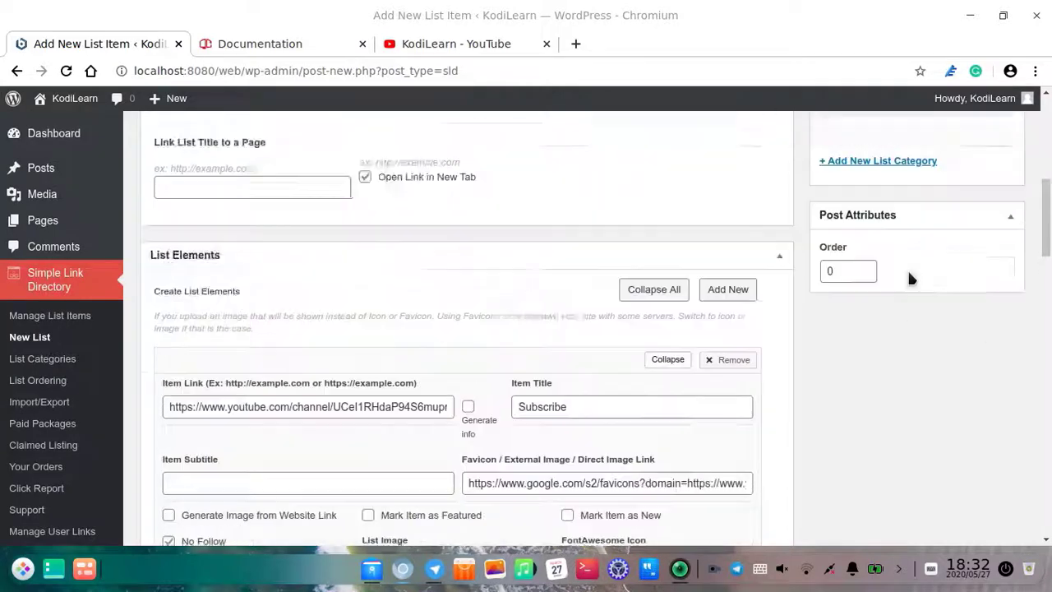
scroll(909, 280, up, 8)
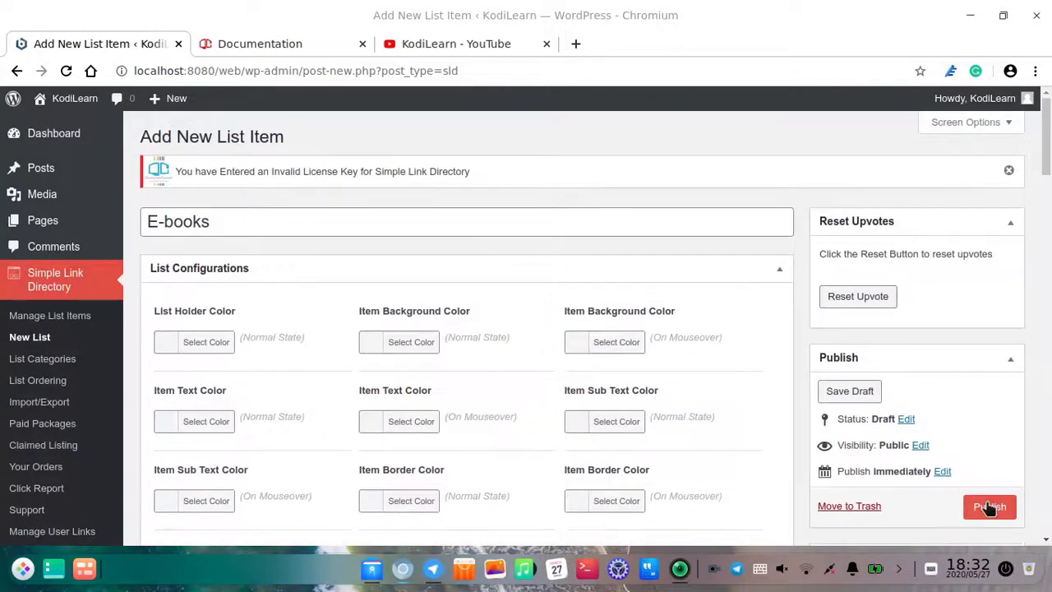
click(989, 506)
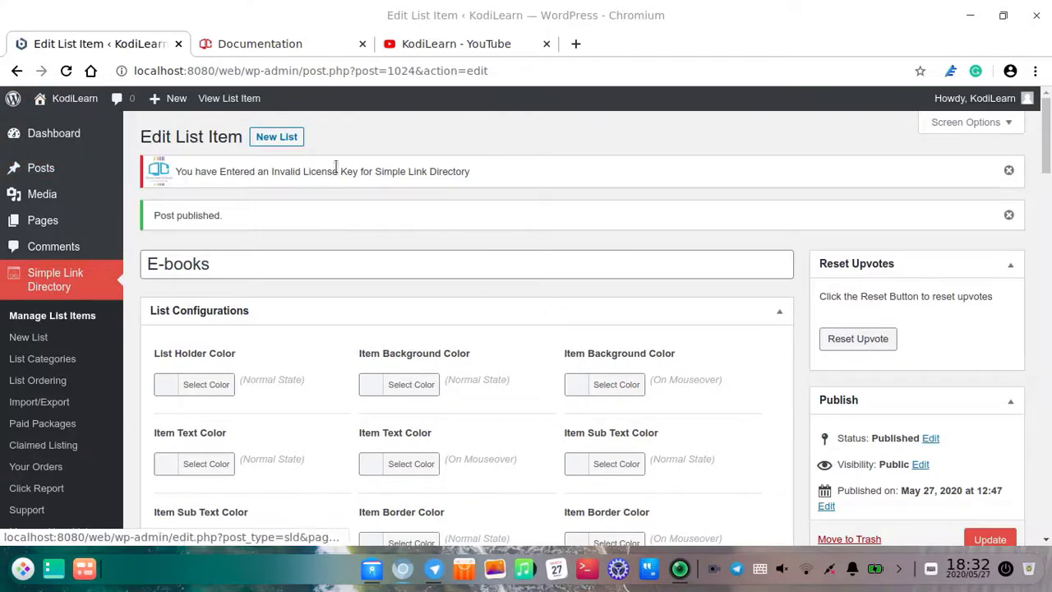
Step: Open the KodiLearn front page in a new tab, check it, and return to the E-books editor
middle_click(56, 124)
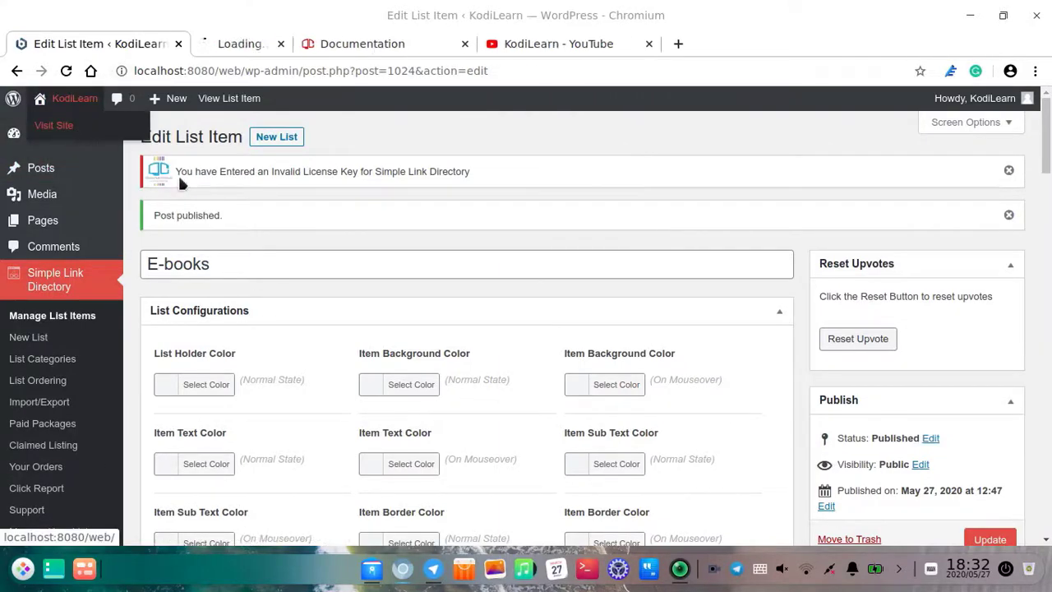
click(277, 44)
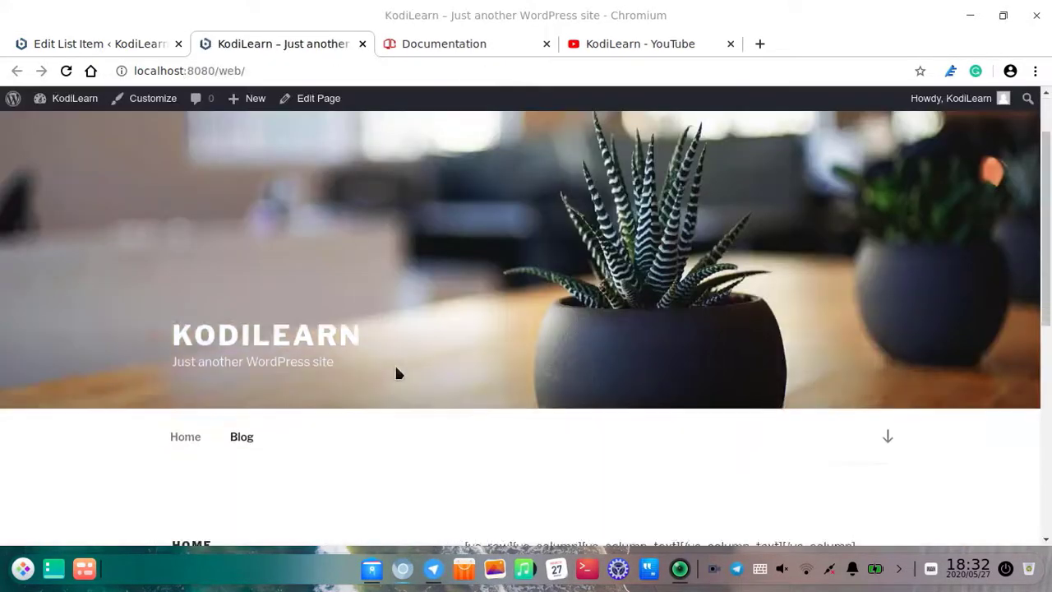
scroll(396, 374, down, 6)
scroll(597, 364, up, 7)
click(72, 39)
scroll(103, 438, down, 3)
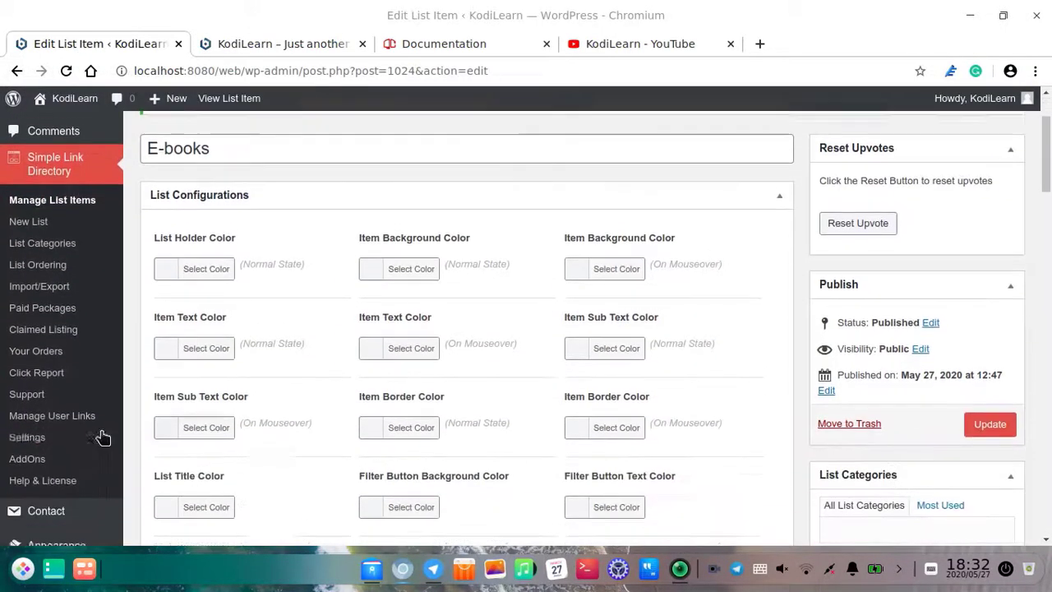
scroll(282, 275, up, 3)
scroll(282, 275, down, 2)
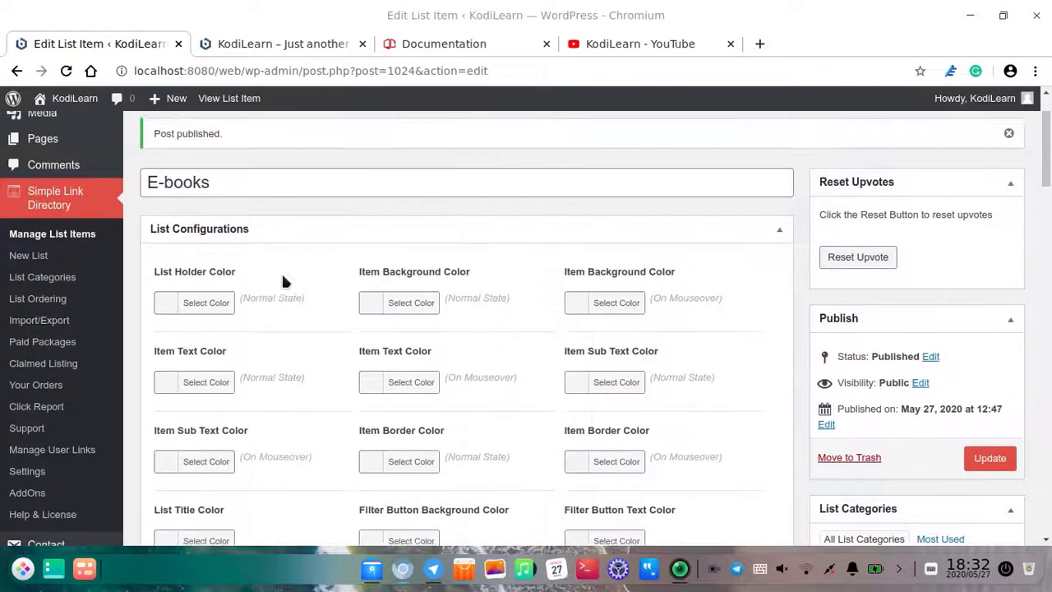
scroll(281, 281, up, 2)
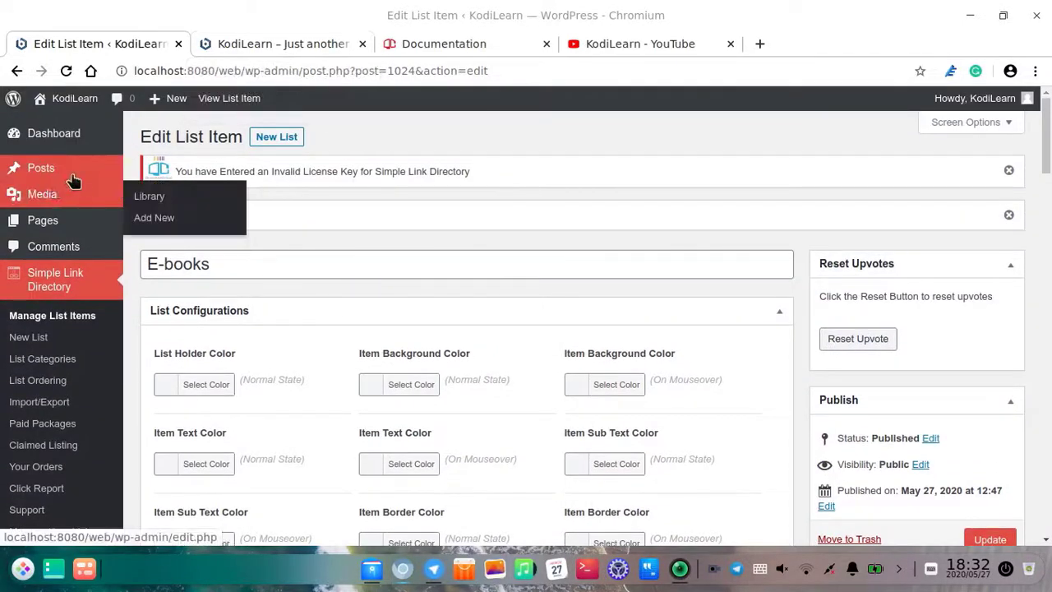
Step: Copy the 'For all the lists' shortcode from the documentation and return to the list editor
click(436, 44)
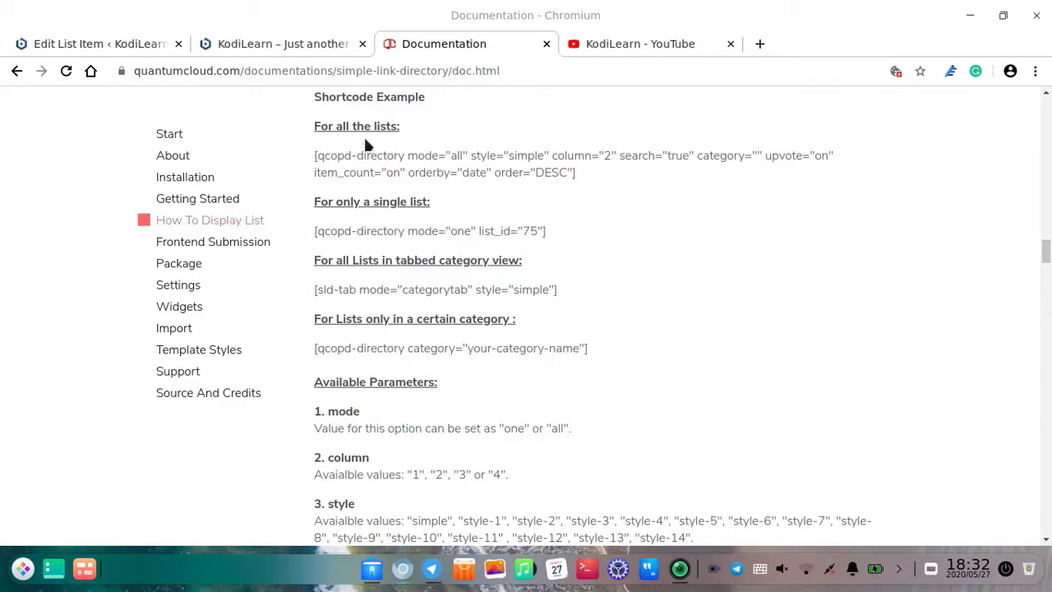
drag(316, 119, 422, 160)
click(437, 140)
drag(313, 154, 665, 178)
key(ctrl+c)
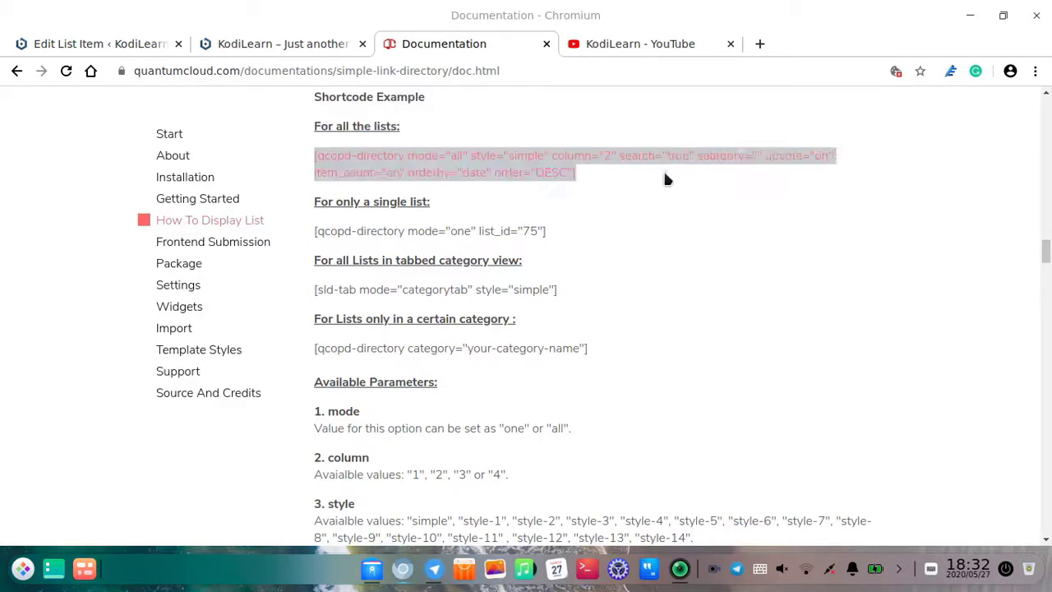
click(88, 46)
Step: Open a new blank page in its own tab and close the site front-page tab
mouse_move(49, 220)
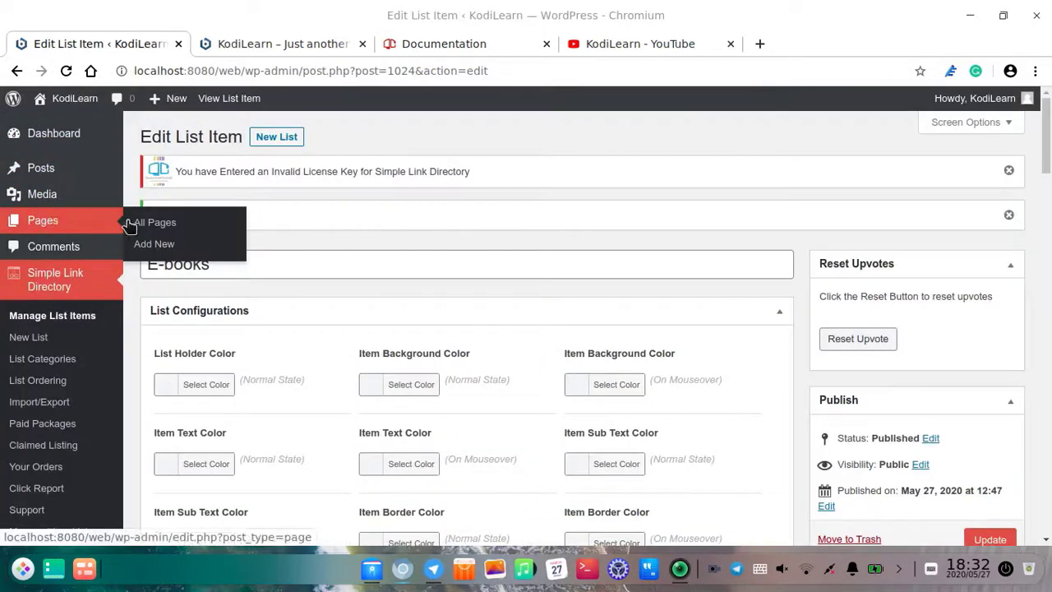
middle_click(179, 240)
click(497, 43)
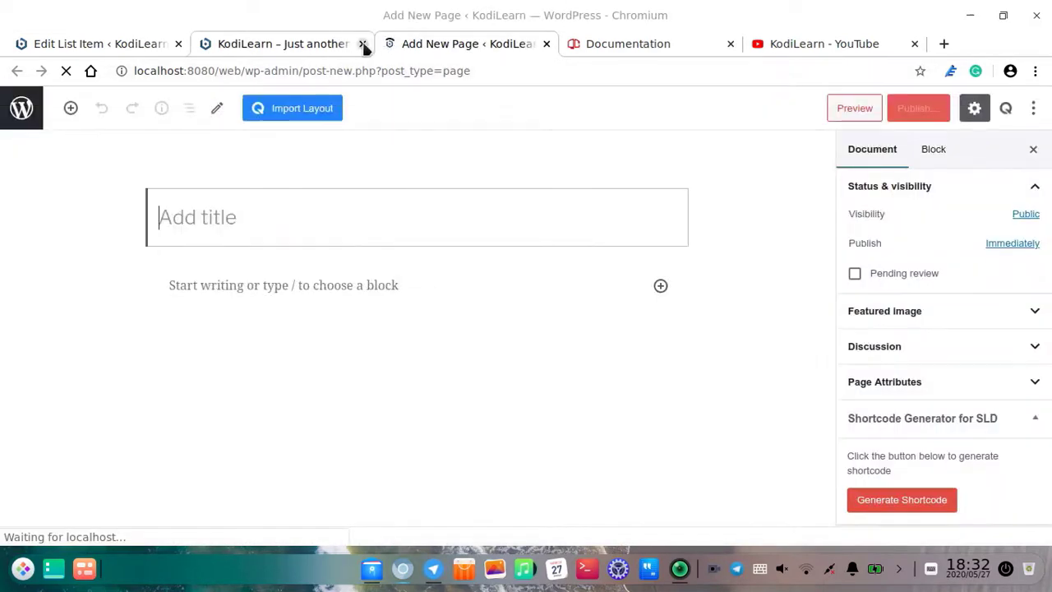
click(362, 43)
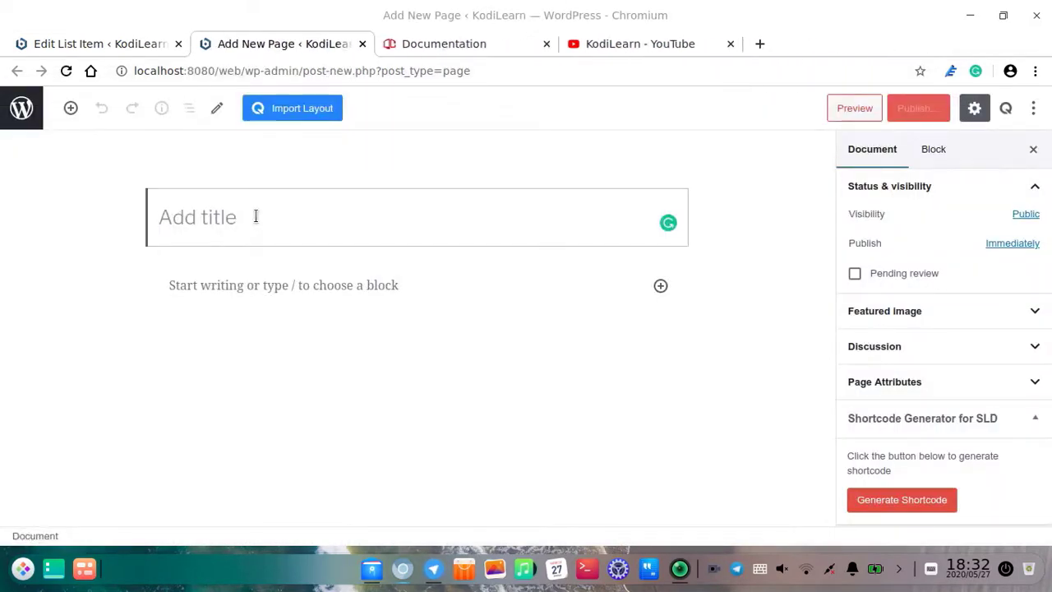
Step: Title the page 'Lists', paste the all-lists shortcode into the body, and add a block below
text(Lists)
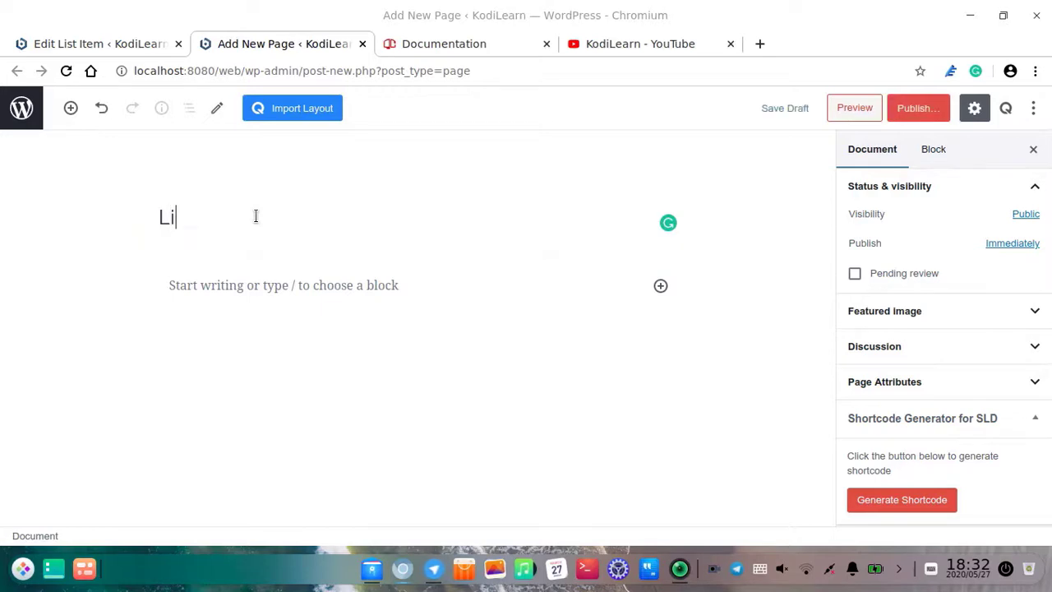
click(348, 284)
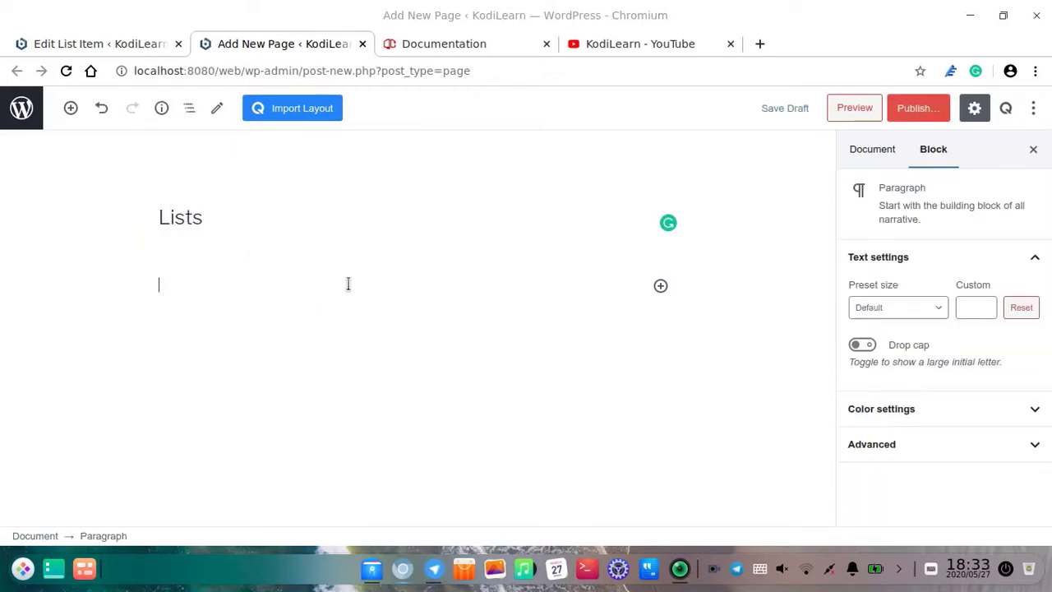
key(ctrl+v)
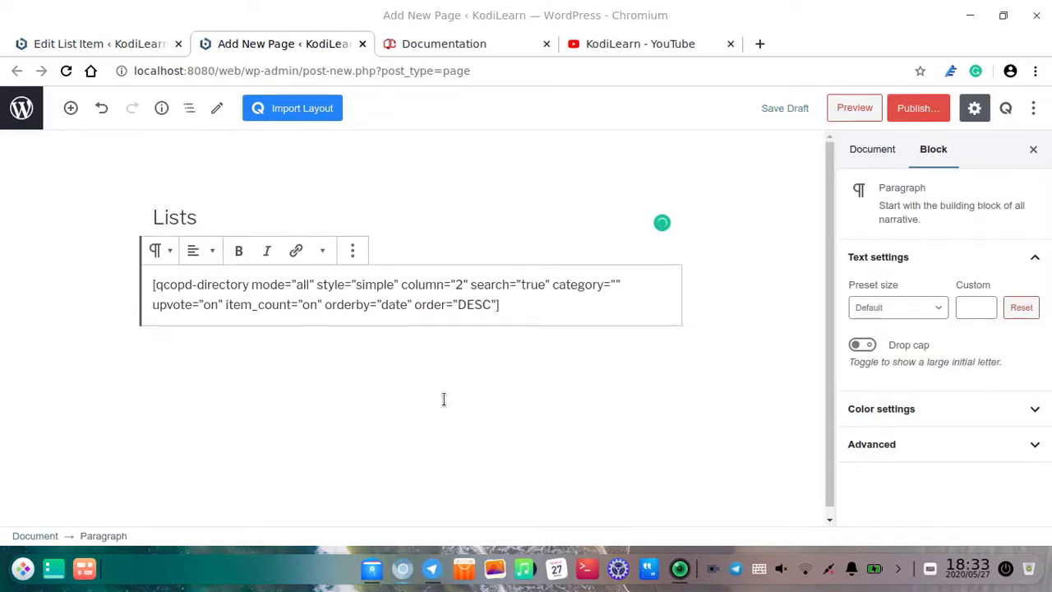
click(540, 326)
click(621, 333)
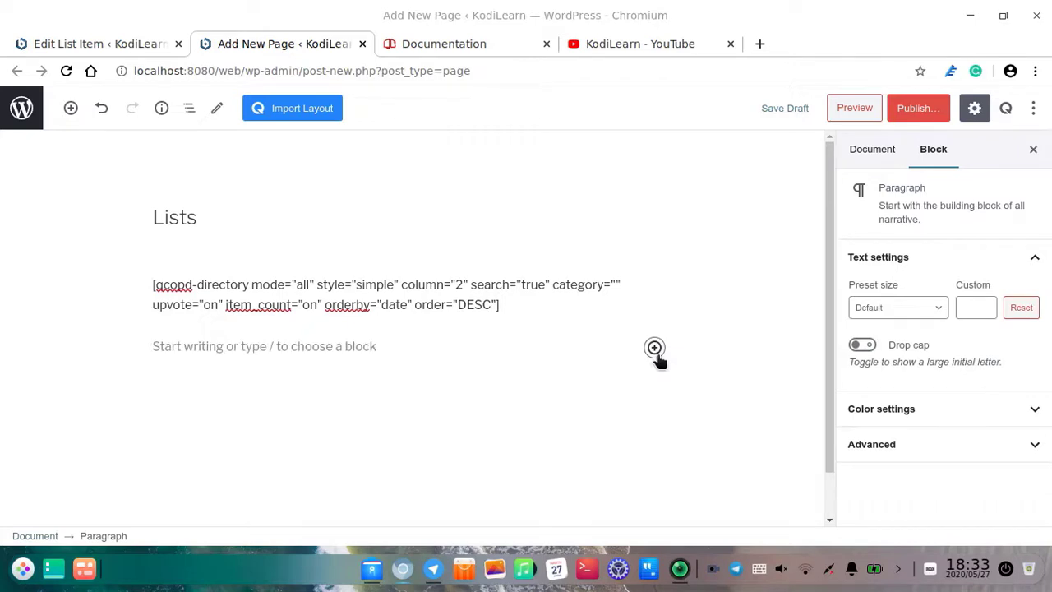
click(656, 349)
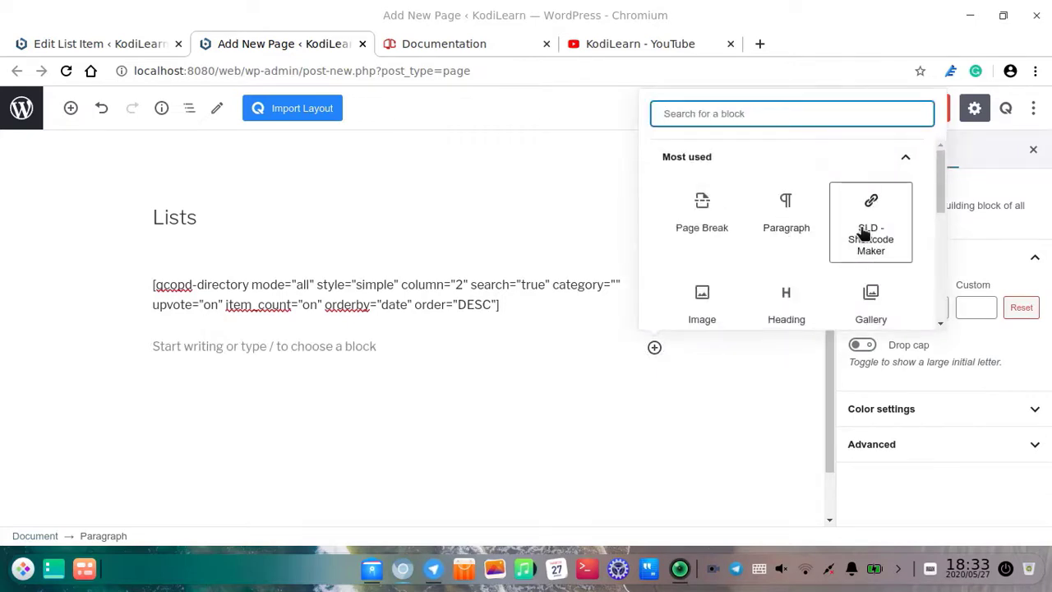
Step: Insert the SLD - Shortcode Maker block and review its general, display and widget options
click(871, 258)
click(218, 348)
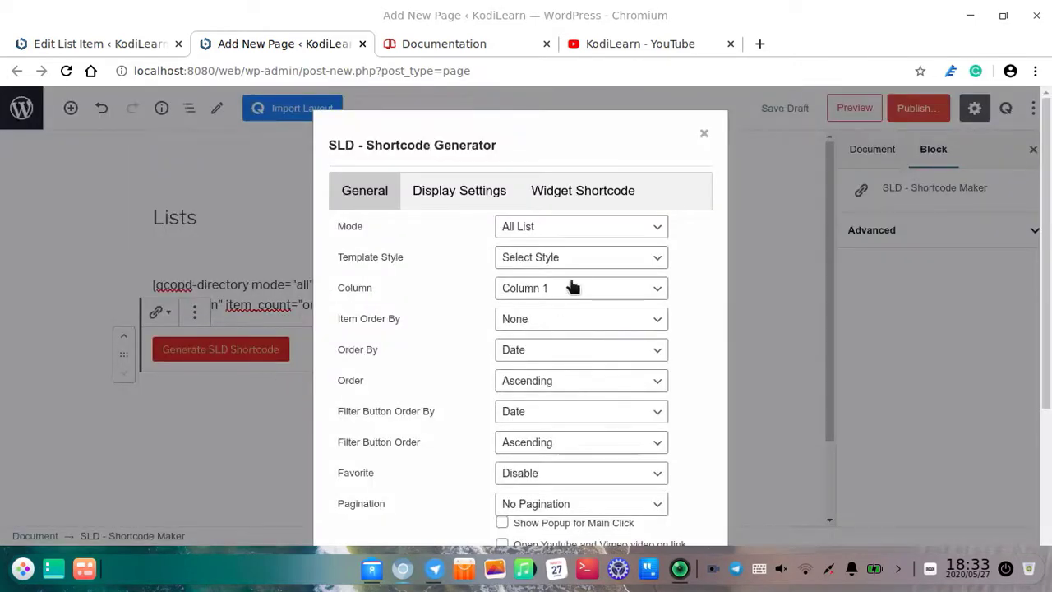
scroll(565, 328, down, 3)
scroll(566, 335, up, 2)
scroll(571, 334, up, 1)
click(444, 192)
click(613, 192)
click(362, 191)
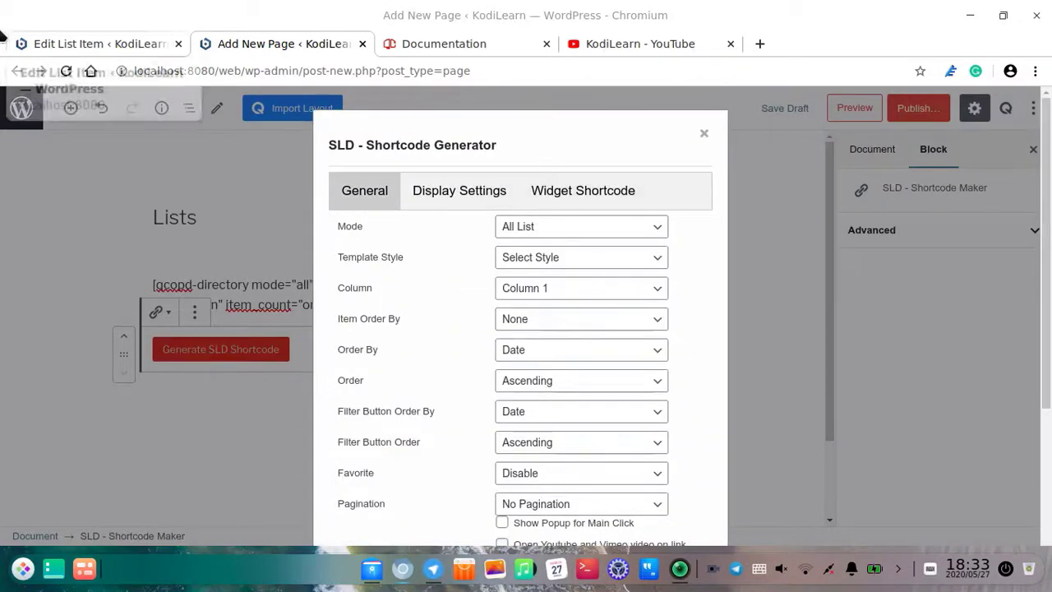
Step: Glance at the E-books list editor, then close the shortcode generator on the Lists page
click(46, 46)
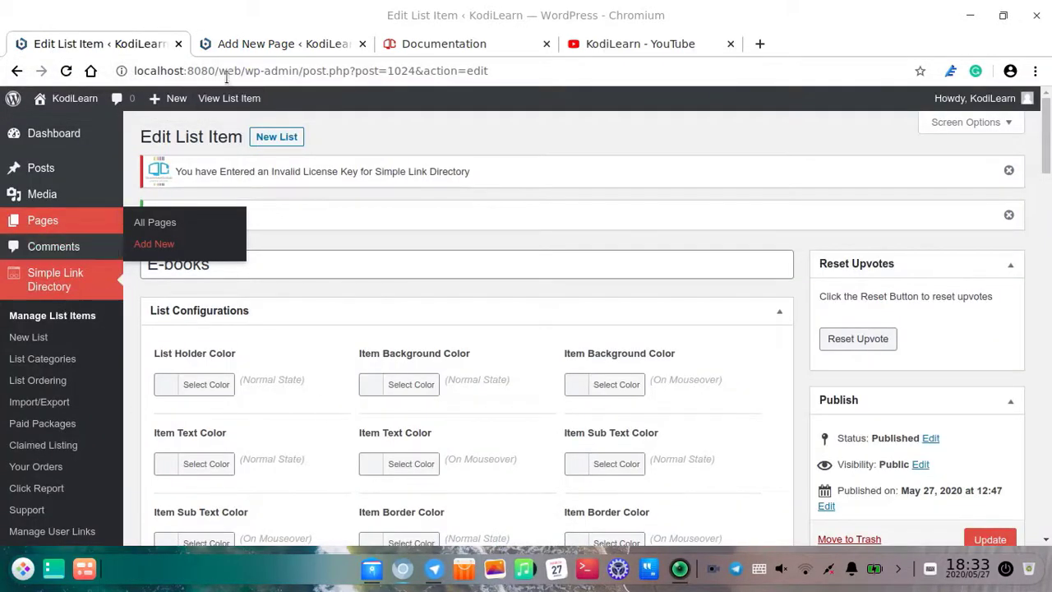
click(246, 43)
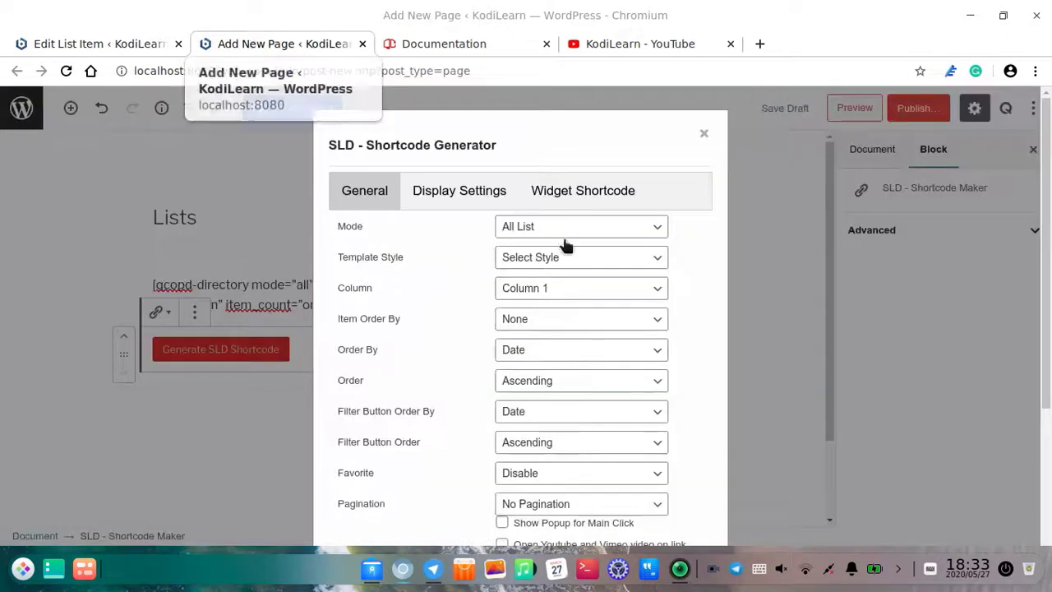
scroll(580, 435, down, 3)
scroll(583, 443, down, 1)
scroll(583, 443, up, 4)
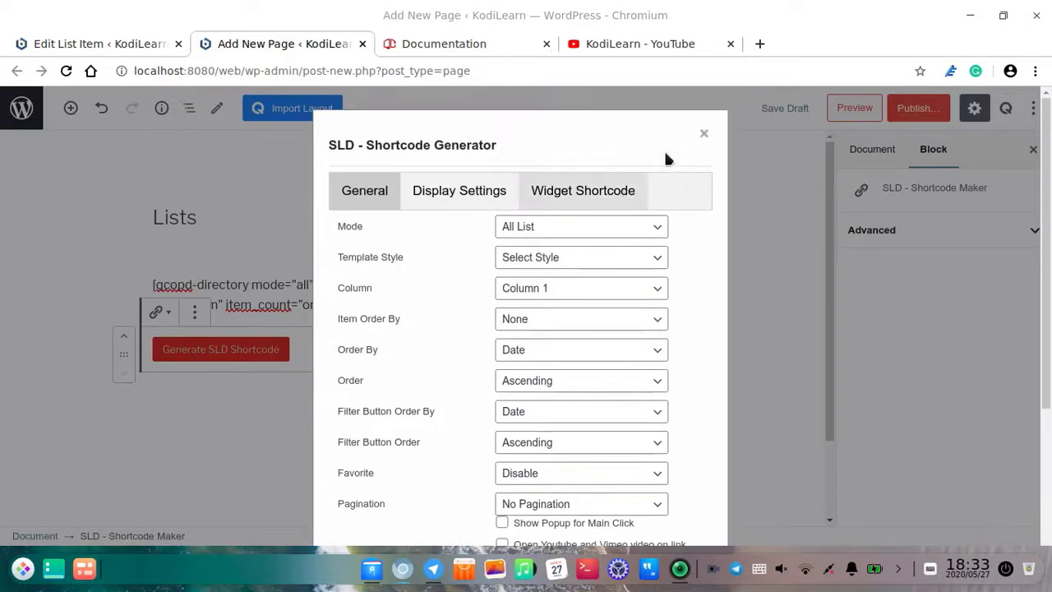
click(703, 139)
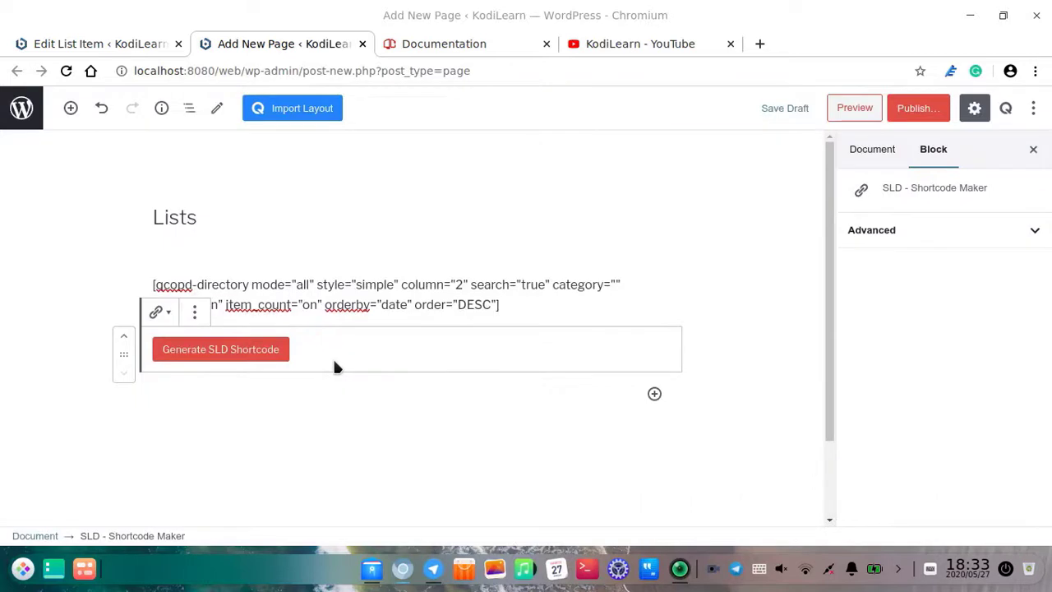
Step: Publish the Lists page and view it live
click(328, 284)
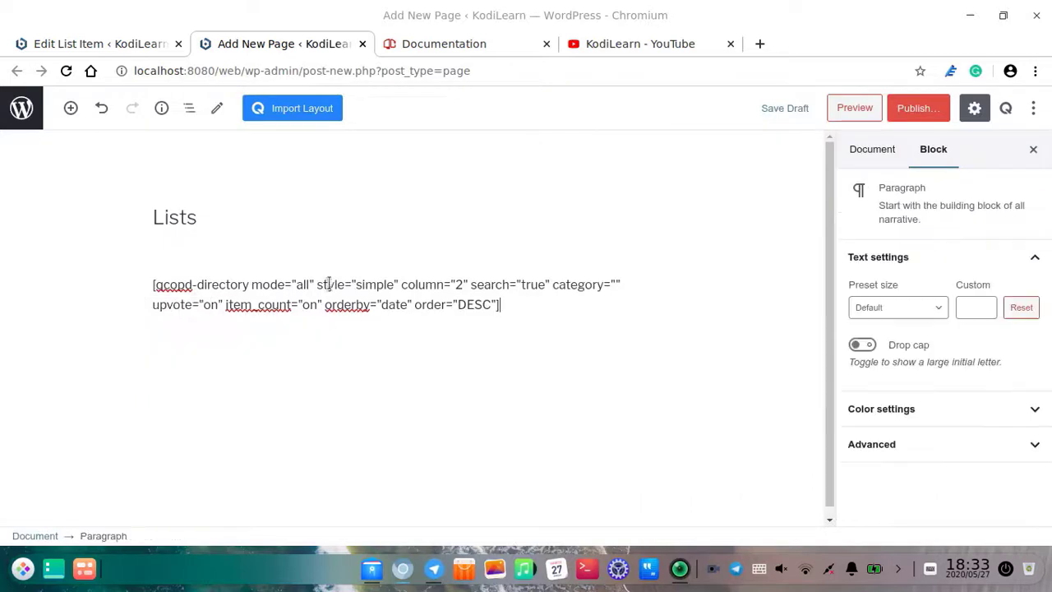
click(931, 115)
click(935, 119)
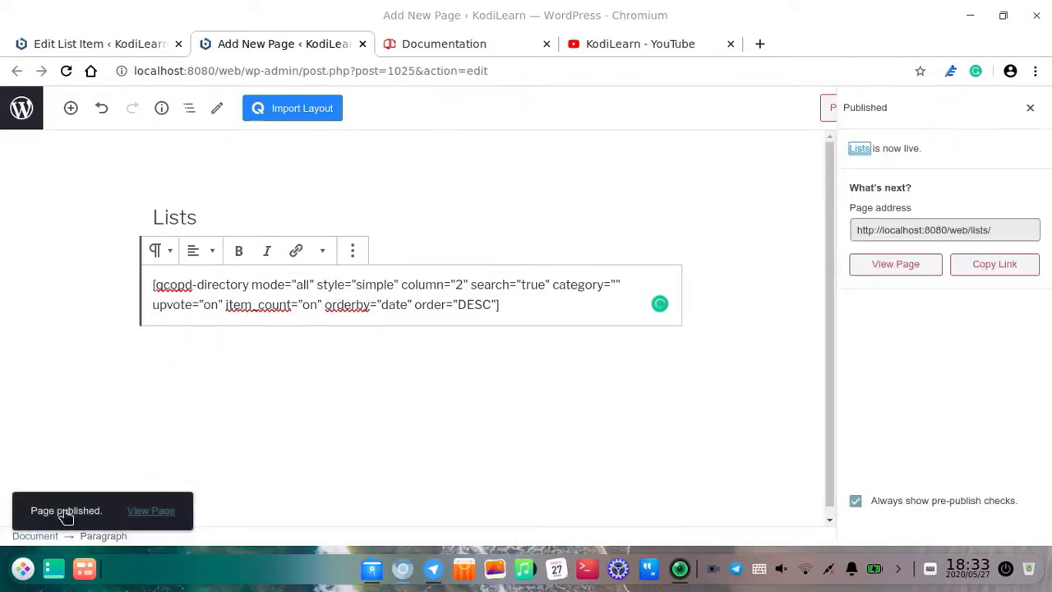
click(167, 514)
Step: Inspect the live Lists page, highlighting its content and the E-books (2) heading
scroll(523, 369, down, 2)
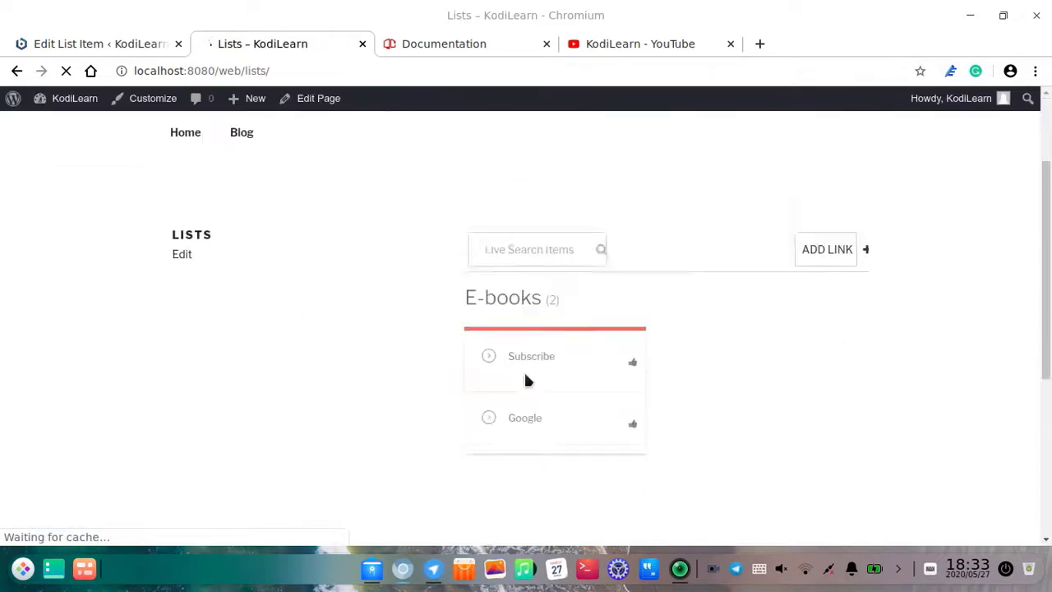
scroll(822, 287, up, 2)
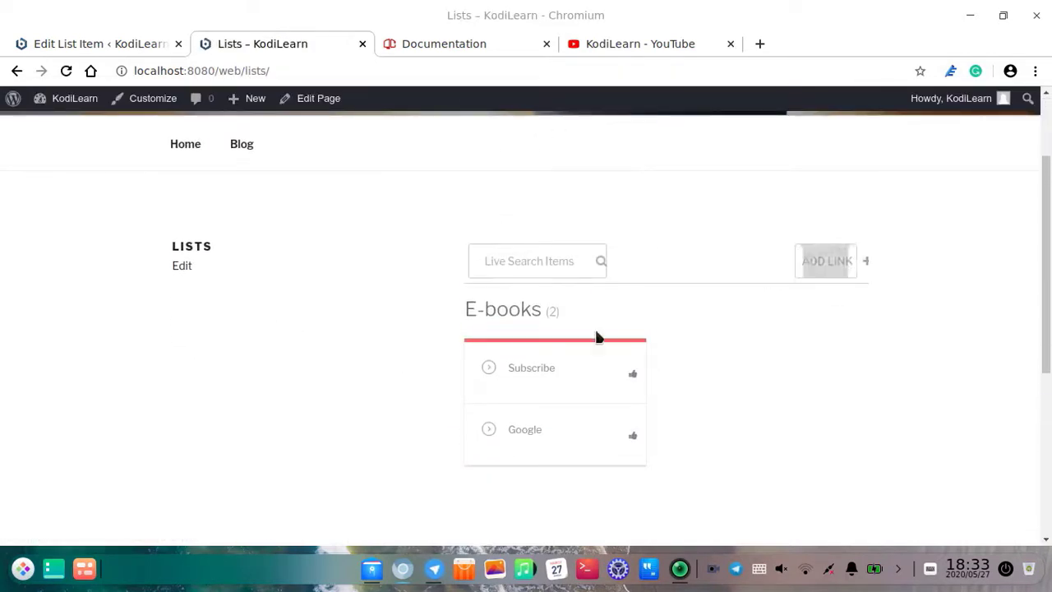
drag(397, 235, 735, 416)
click(734, 416)
scroll(779, 382, down, 2)
scroll(741, 365, up, 2)
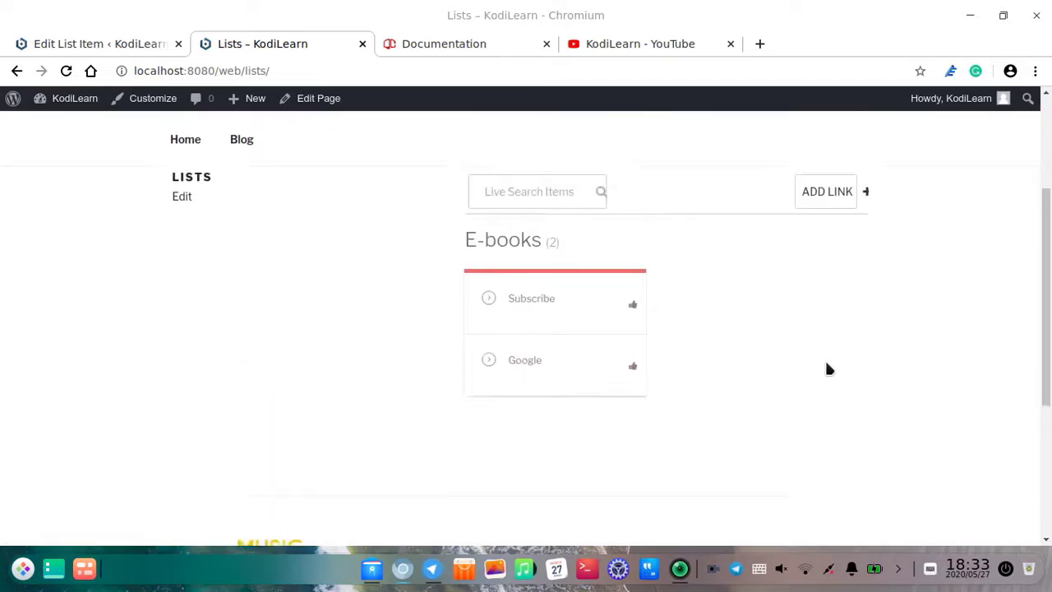
drag(505, 267, 621, 280)
drag(460, 268, 600, 274)
click(600, 274)
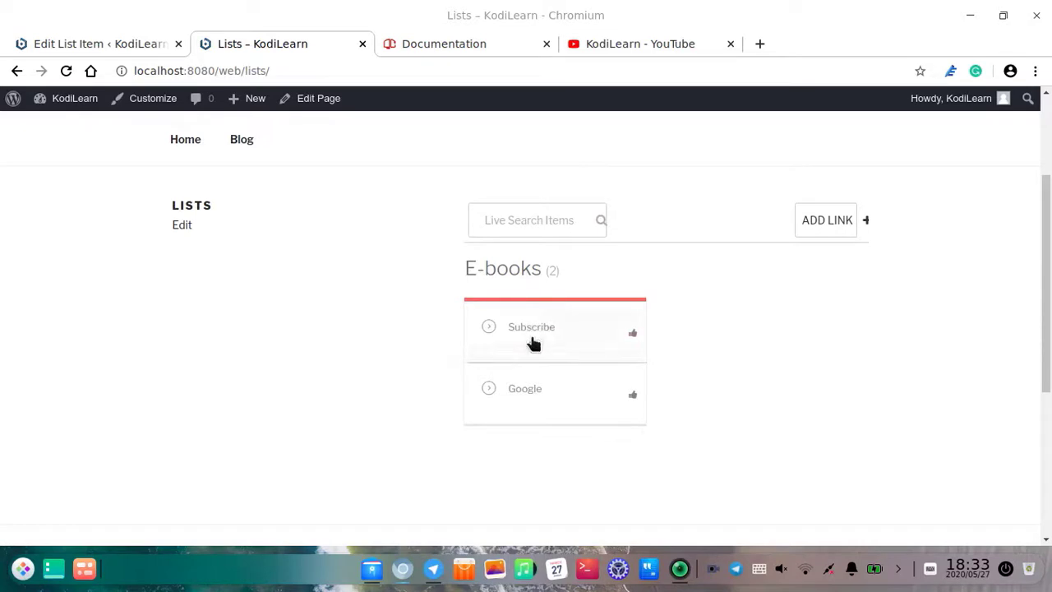
Step: Test the Subscribe and Google links, closing their pages, then go to the ADD LINK page
click(584, 345)
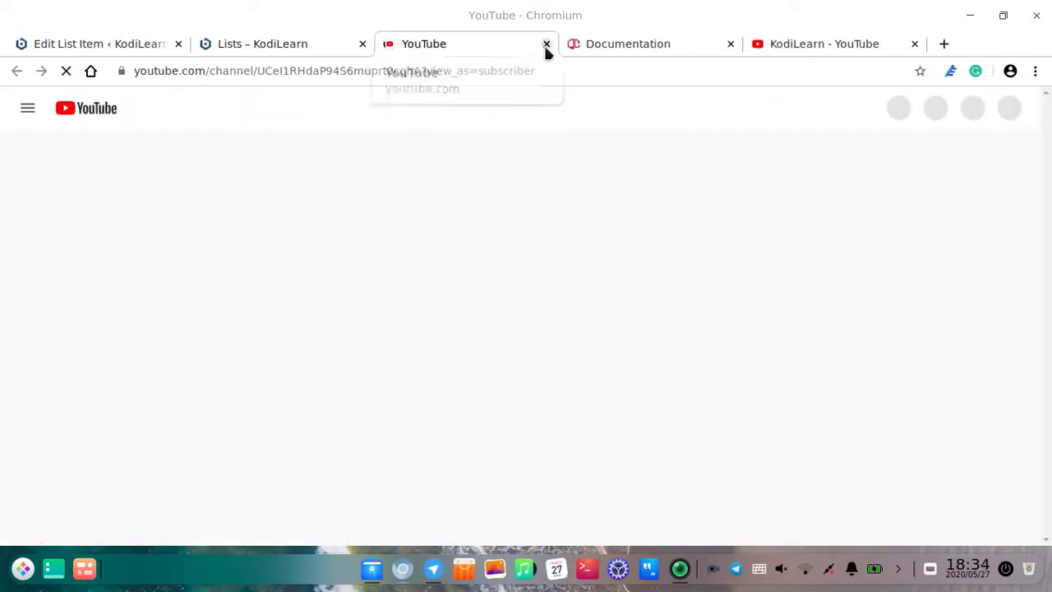
click(271, 44)
click(493, 44)
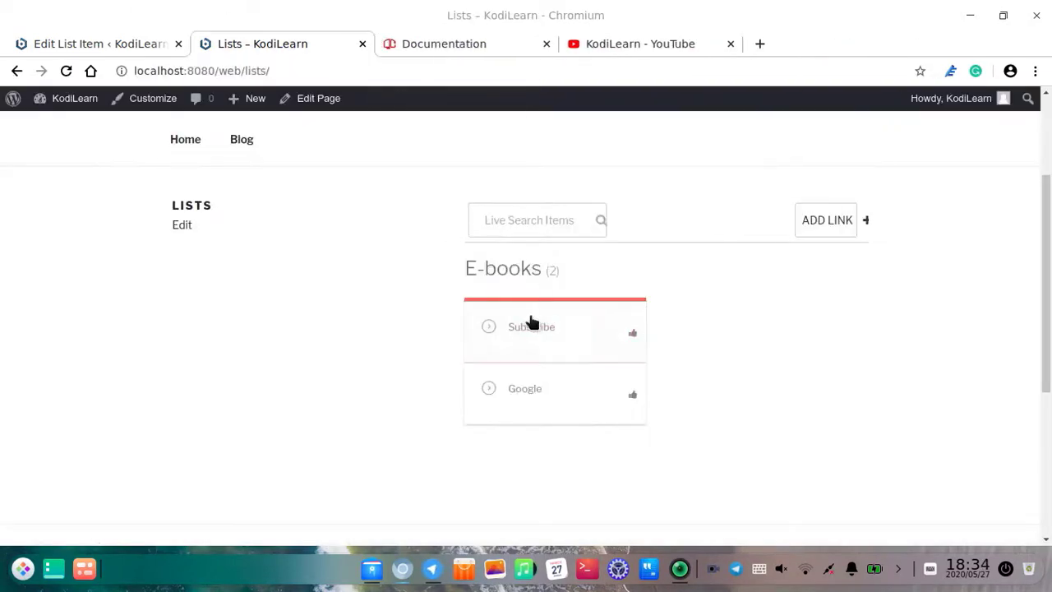
click(568, 390)
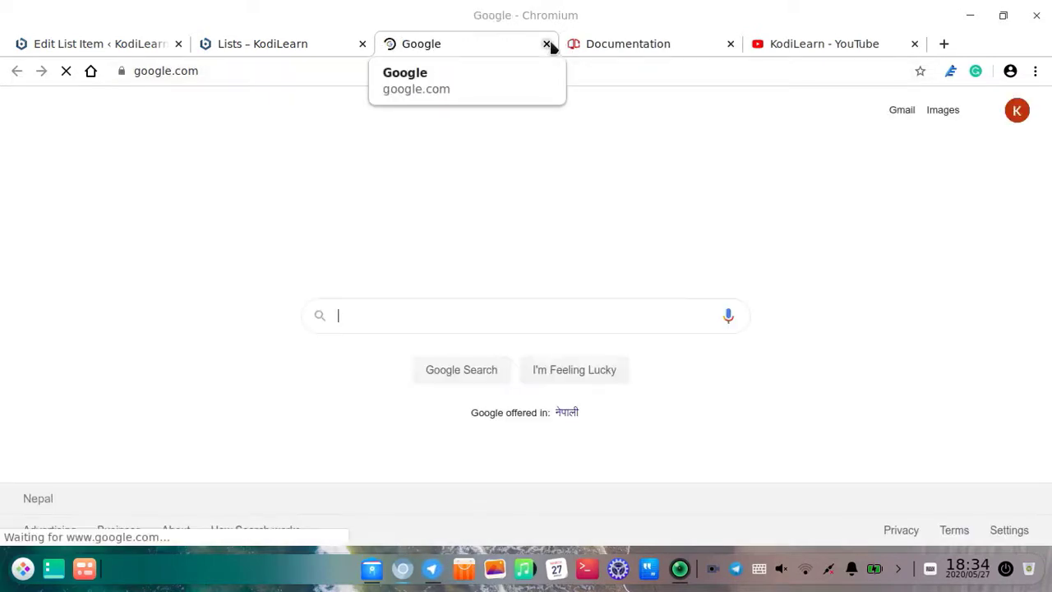
click(546, 43)
click(837, 221)
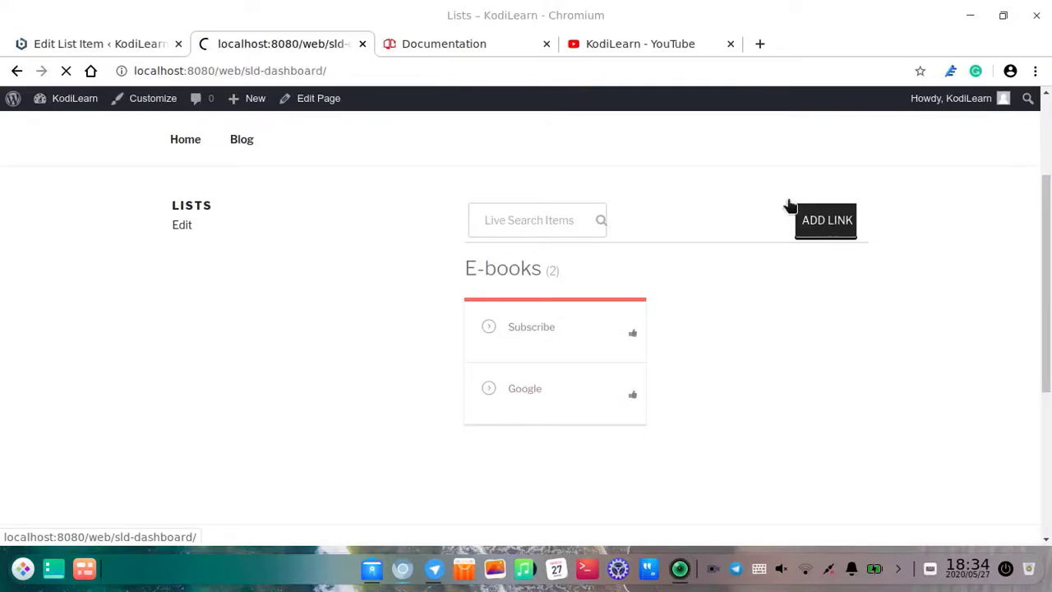
Step: Open the Simple Link Directory settings at the Frontend Submission section
click(77, 43)
scroll(49, 485, down, 3)
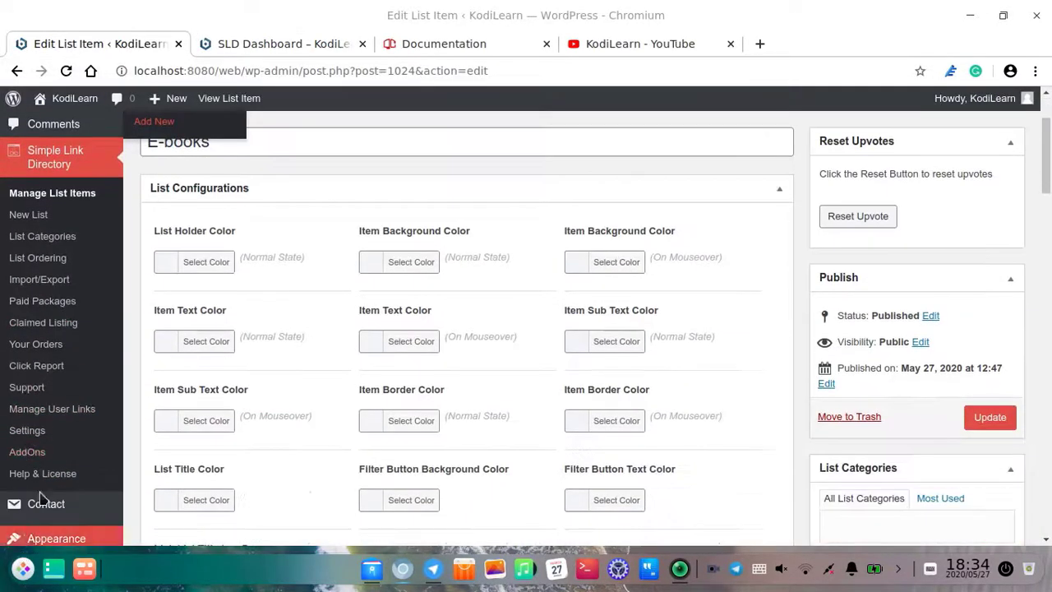
click(33, 430)
scroll(626, 327, down, 3)
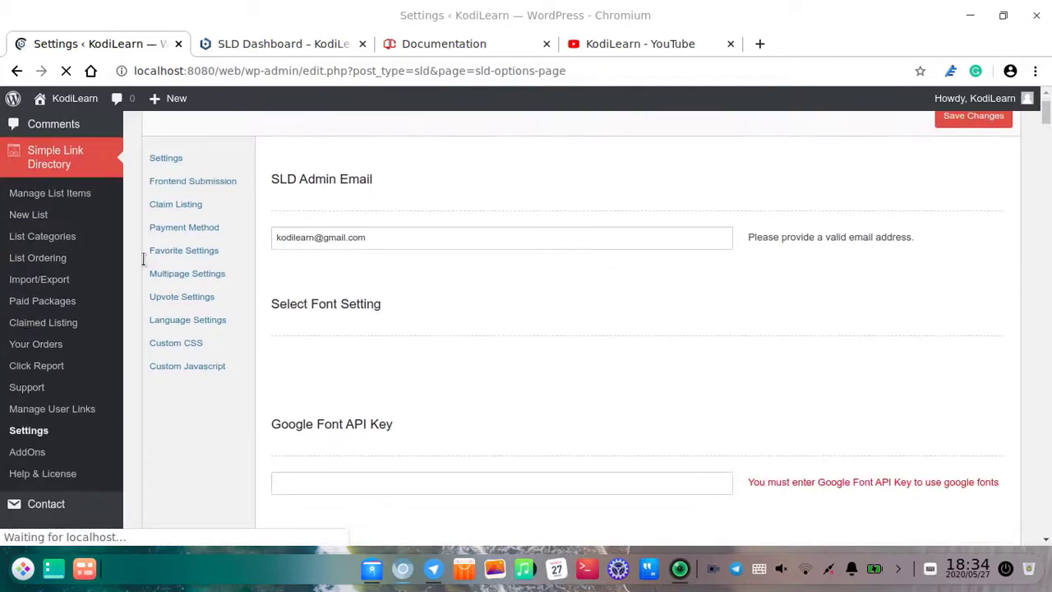
click(198, 189)
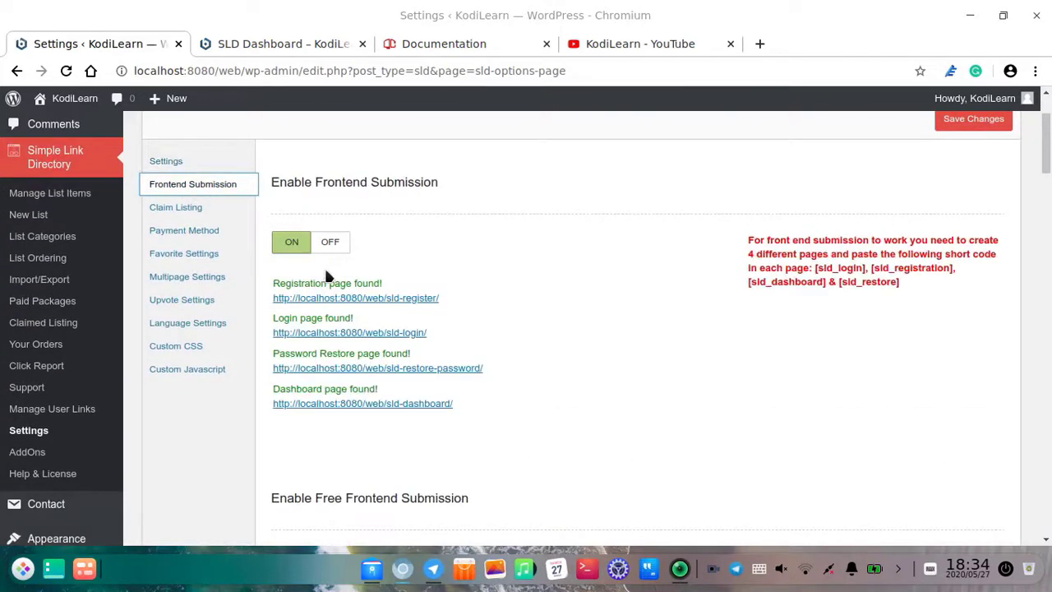
Step: Scroll through the Frontend Submission options, including the captcha settings
scroll(376, 254, down, 2)
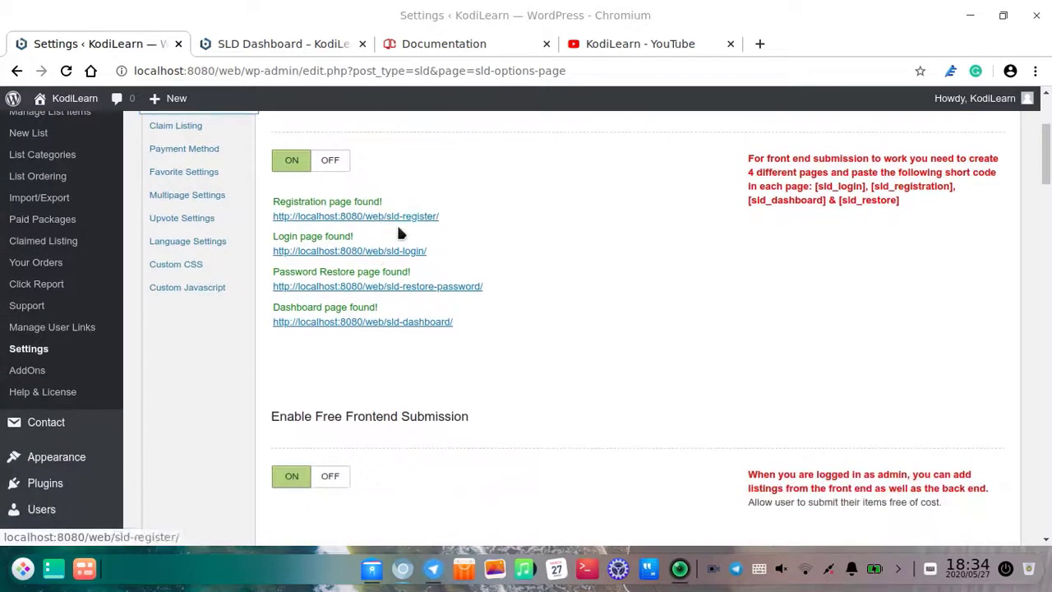
scroll(480, 230, down, 1)
scroll(312, 178, up, 1)
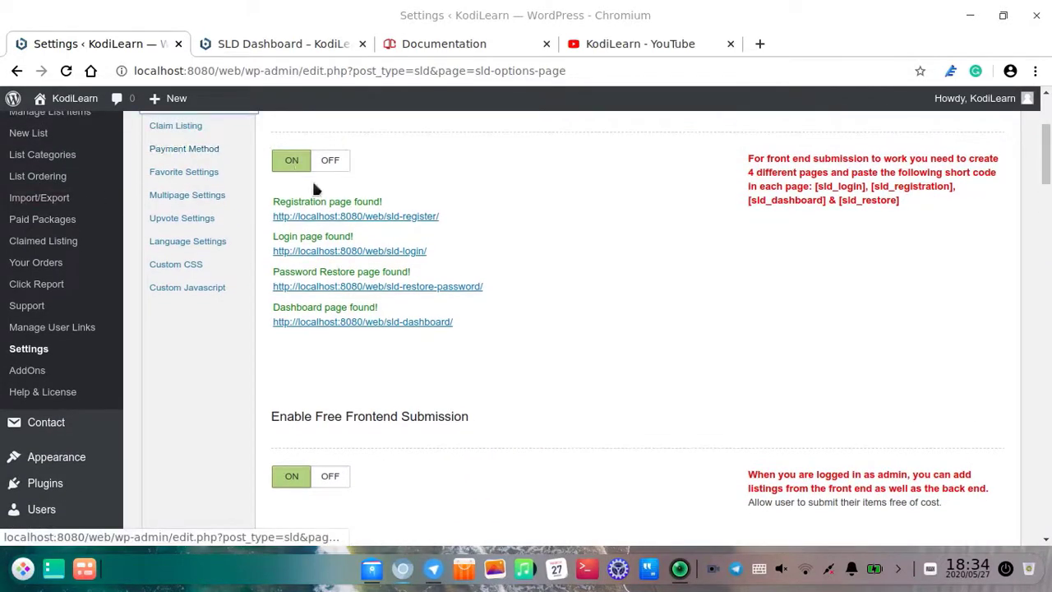
scroll(258, 391, down, 6)
scroll(384, 395, down, 20)
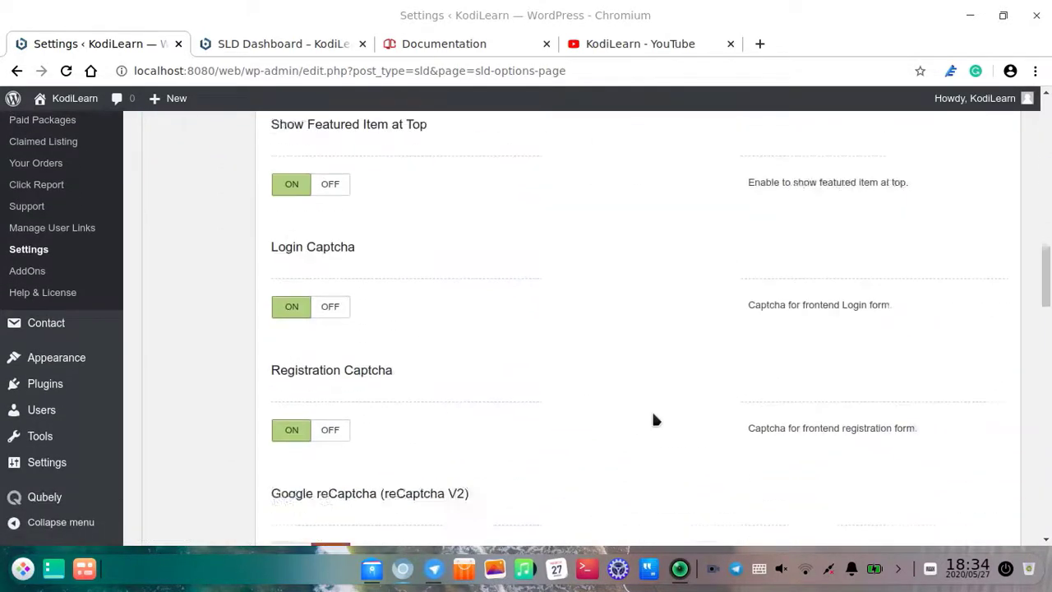
scroll(667, 486, up, 12)
scroll(680, 476, down, 10)
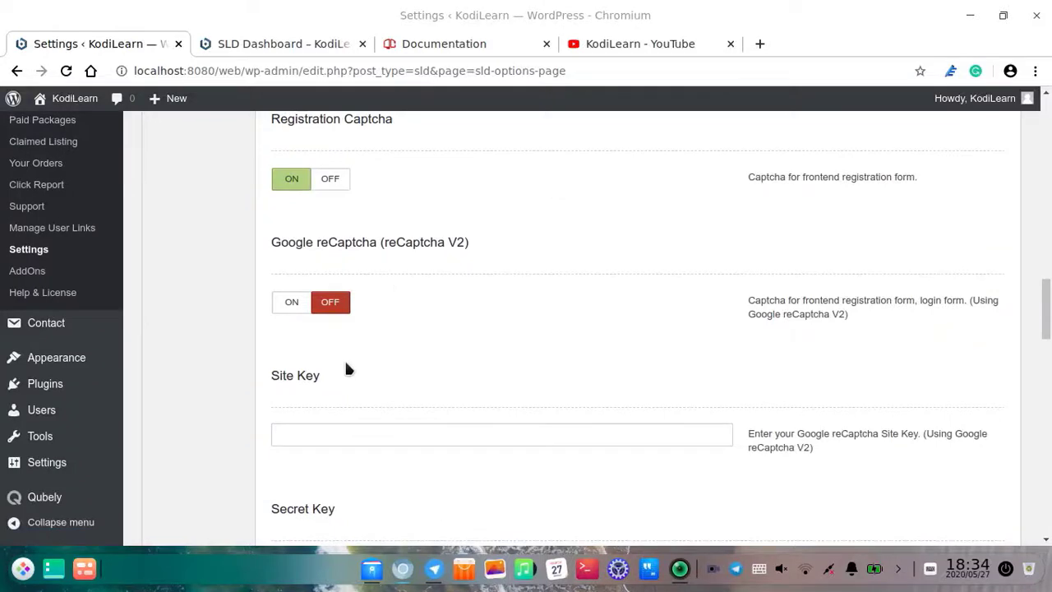
scroll(508, 236, up, 7)
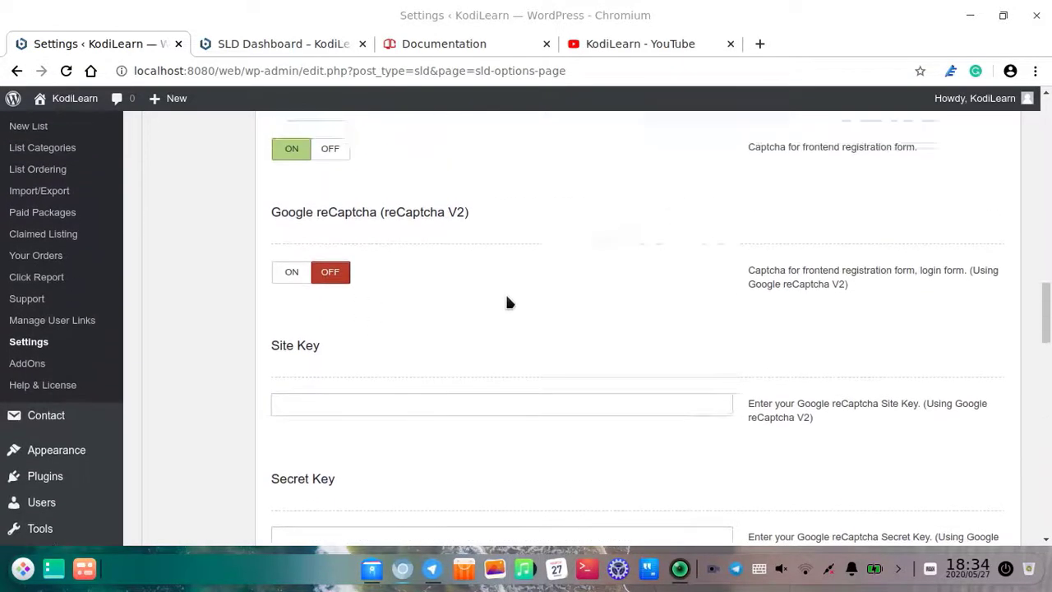
scroll(630, 469, down, 4)
scroll(287, 387, up, 3)
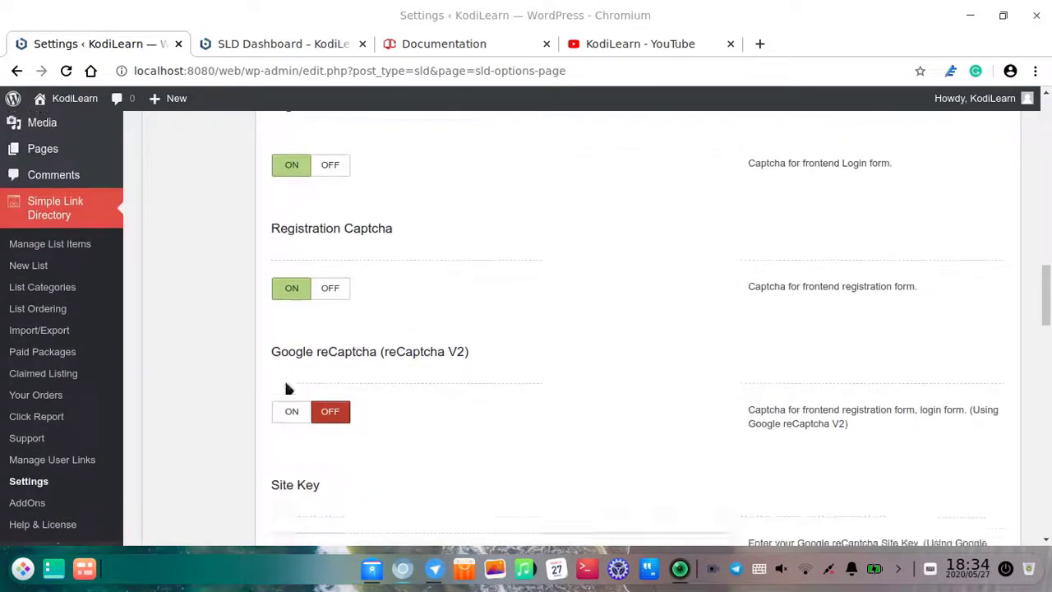
scroll(347, 317, down, 5)
scroll(388, 309, down, 2)
Step: Inspect the reCaptcha Site Key and Secret Key fields and the options below them
click(299, 271)
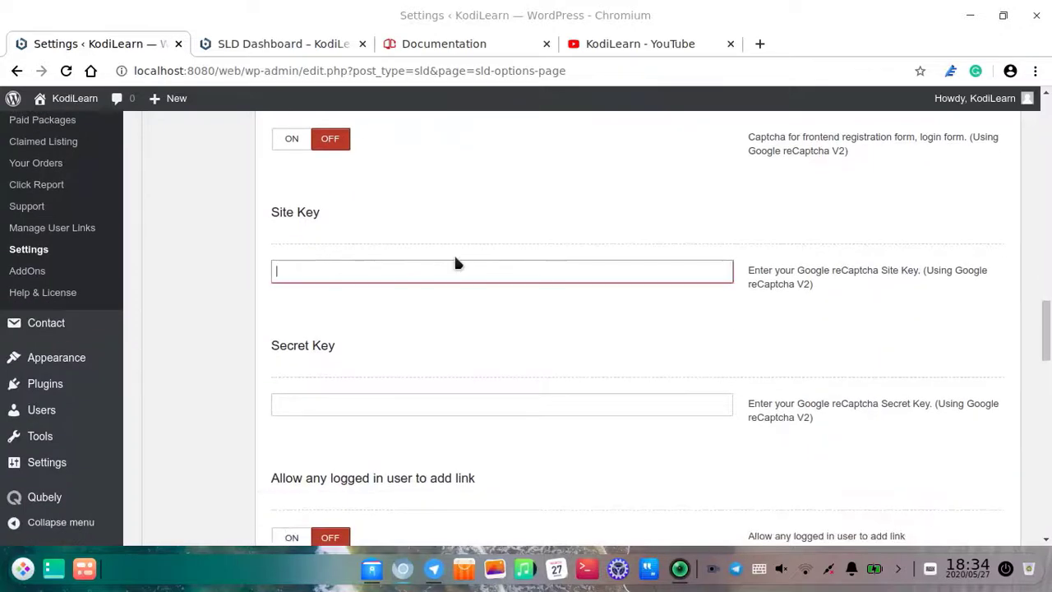
click(413, 225)
click(374, 402)
click(422, 340)
scroll(423, 340, down, 2)
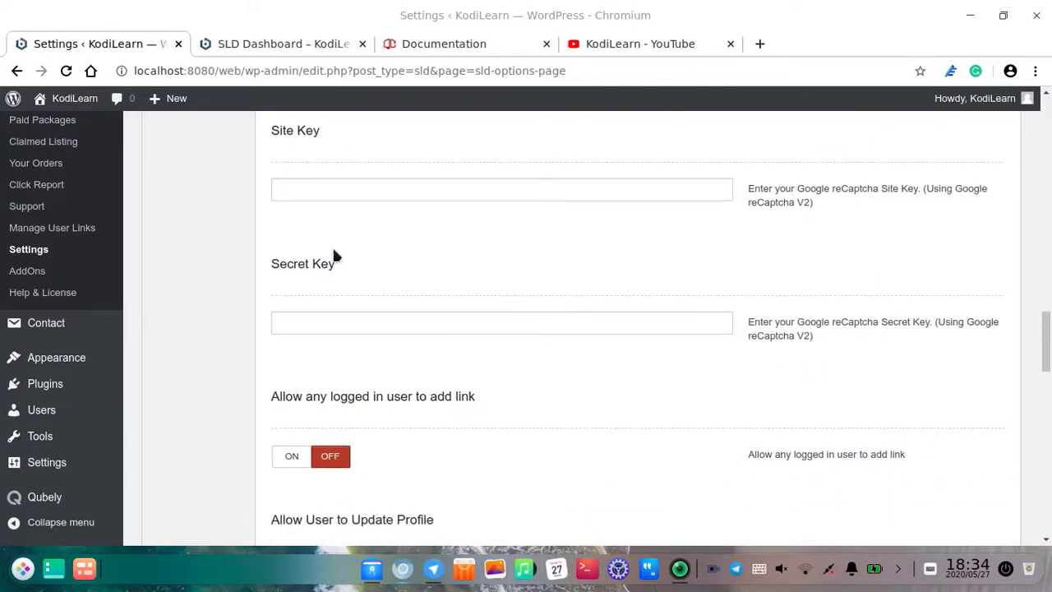
scroll(580, 340, down, 3)
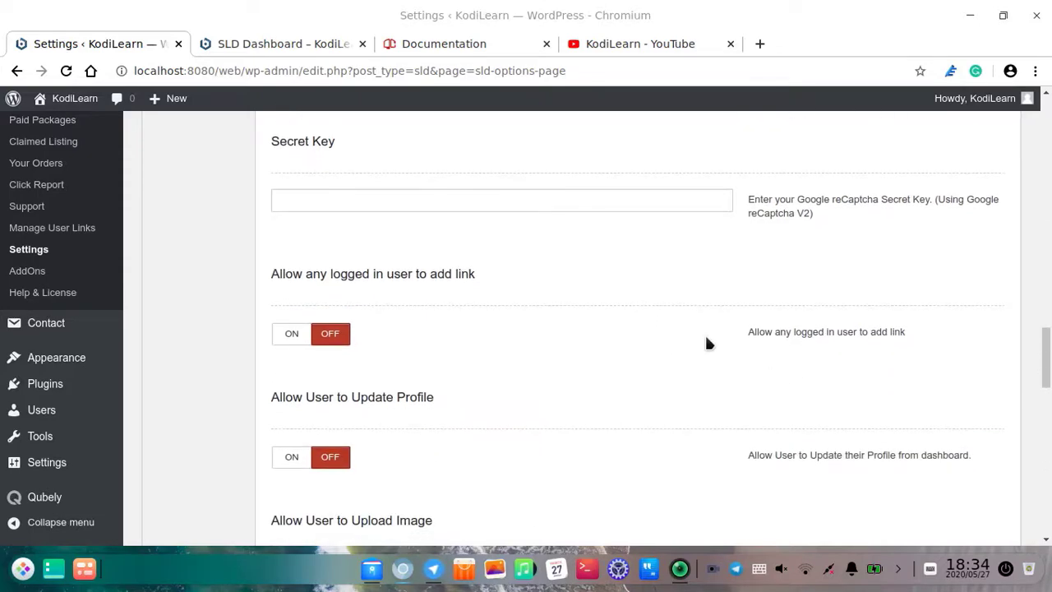
scroll(707, 343, down, 1)
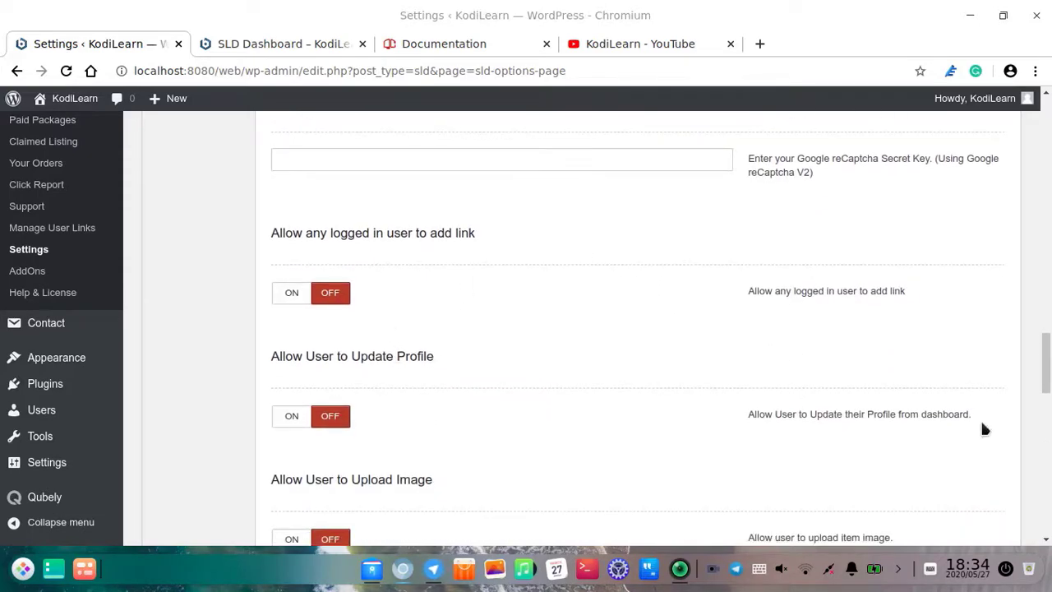
scroll(984, 428, down, 9)
scroll(1048, 413, down, 13)
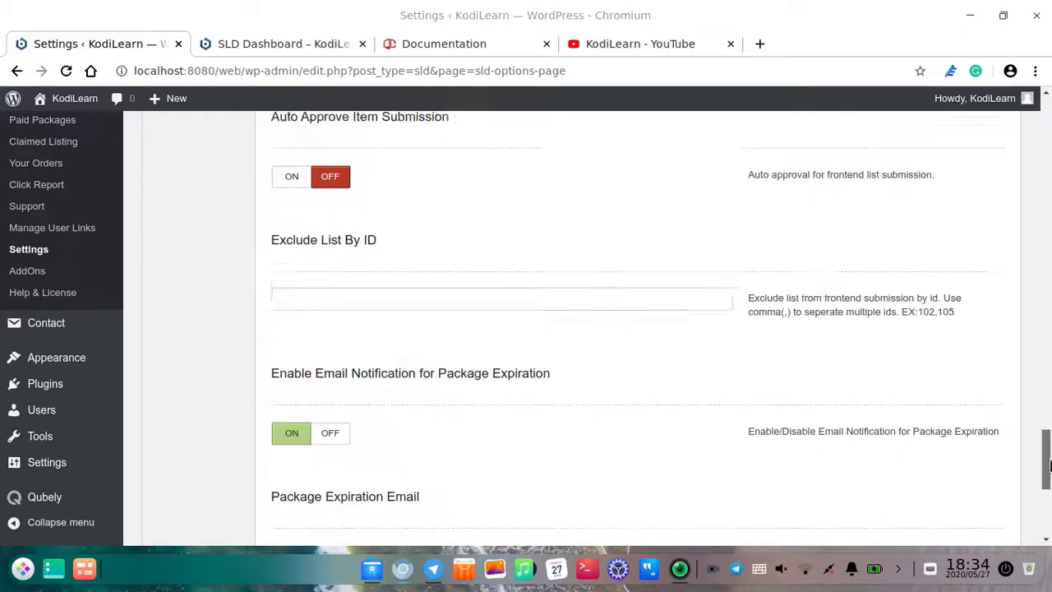
scroll(1048, 416, up, 10)
drag(1049, 417, 1049, 148)
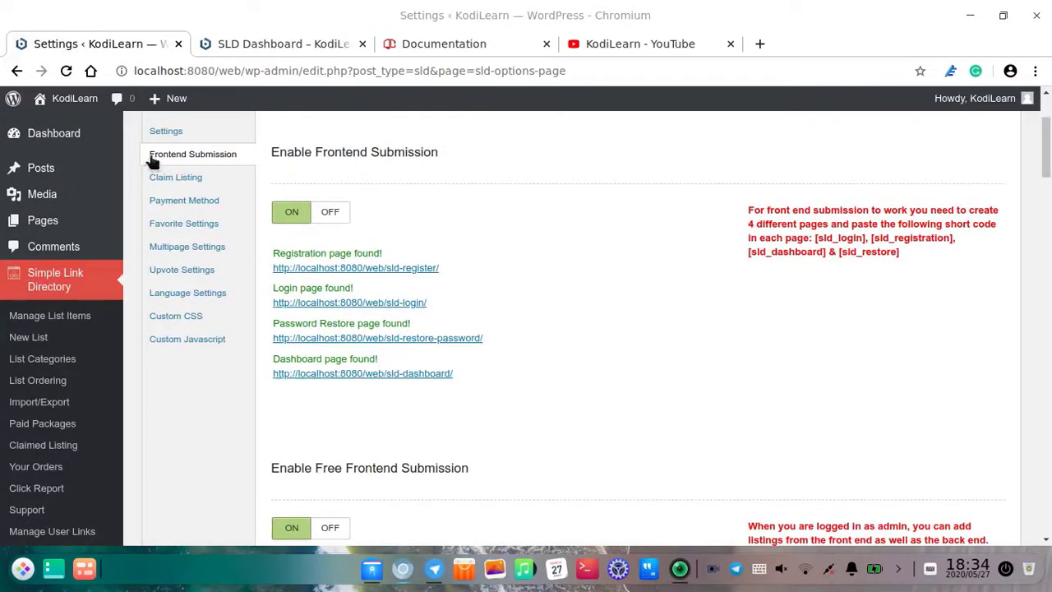
Step: Review the Claim Listing and Payment Method settings
scroll(155, 156, up, 4)
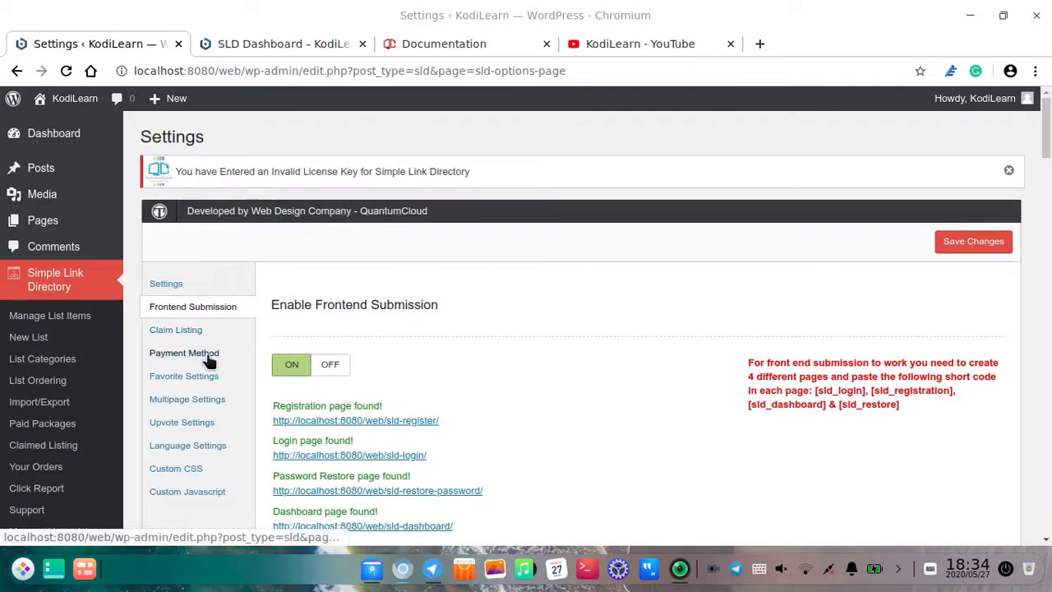
click(182, 331)
scroll(485, 375, down, 4)
drag(764, 201, 836, 259)
click(654, 298)
scroll(461, 304, down, 3)
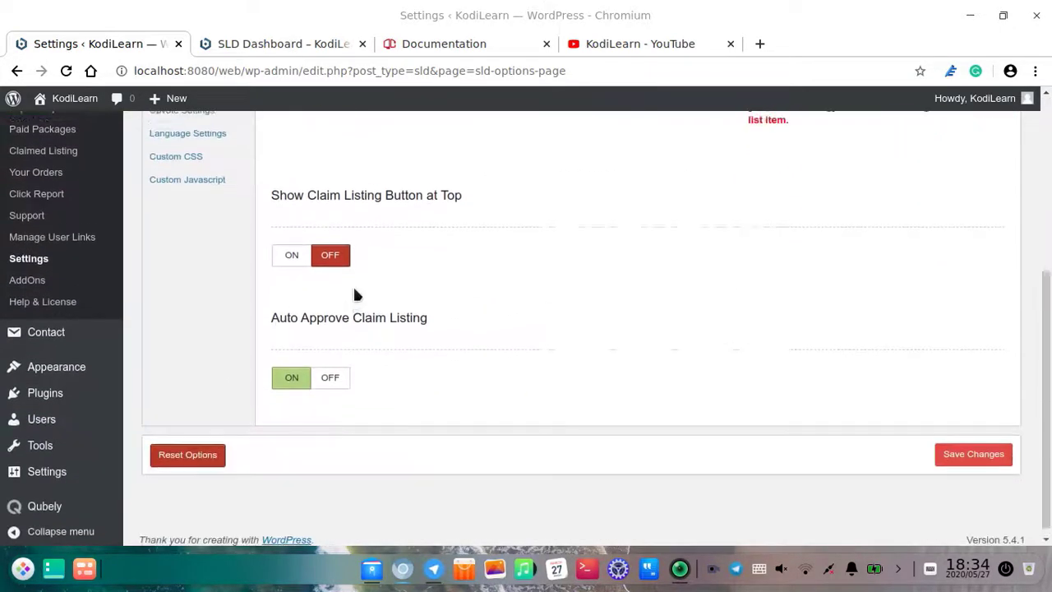
scroll(355, 293, up, 2)
click(197, 200)
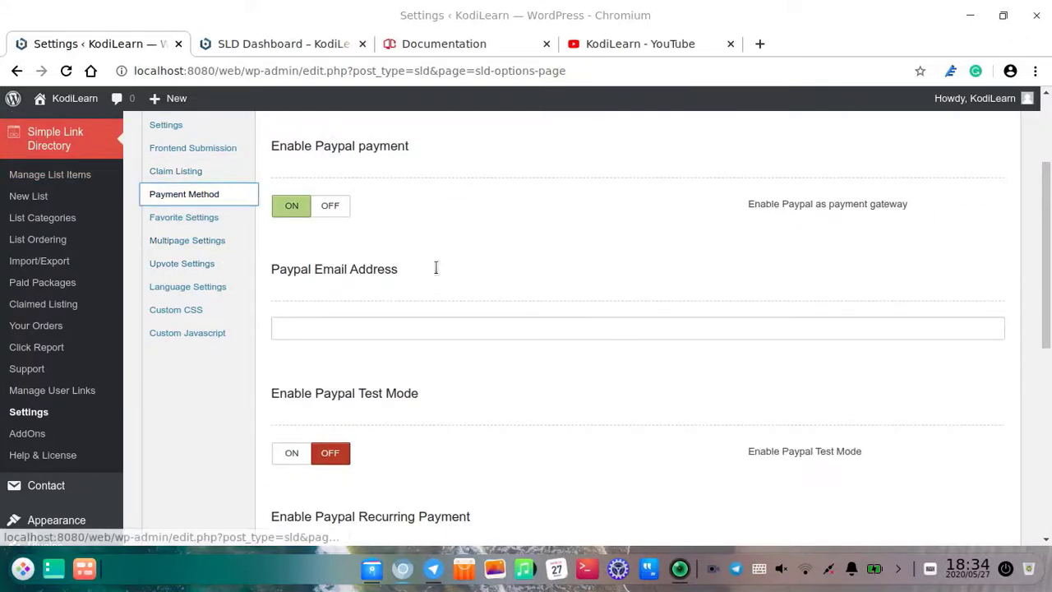
scroll(411, 406, down, 5)
scroll(353, 348, up, 5)
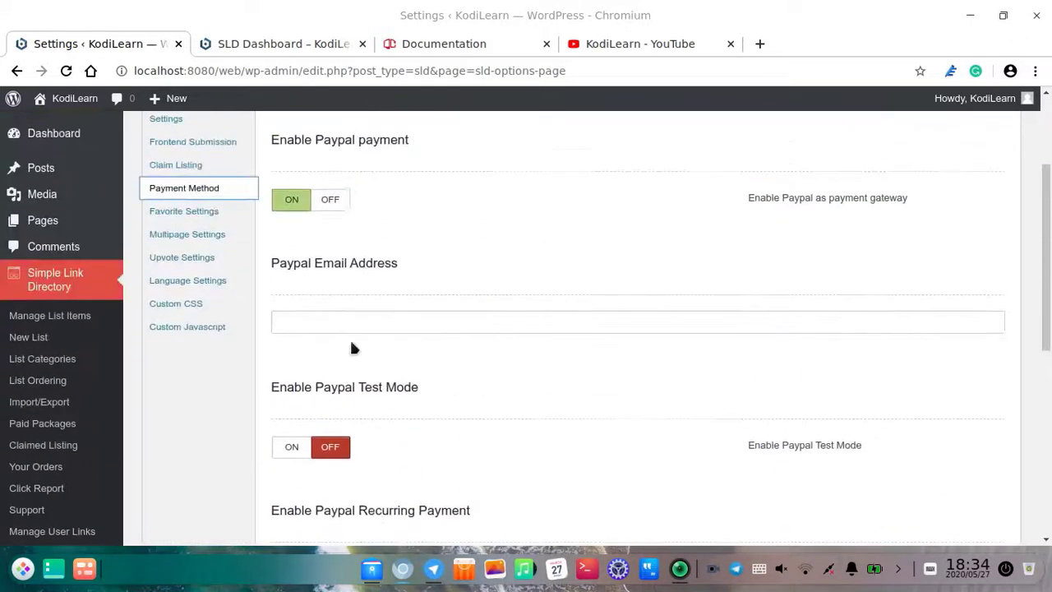
Step: Step through the Favorite, Multipage, Upvote, Language, Custom Javascript and Custom CSS sections
click(221, 212)
click(222, 234)
click(223, 258)
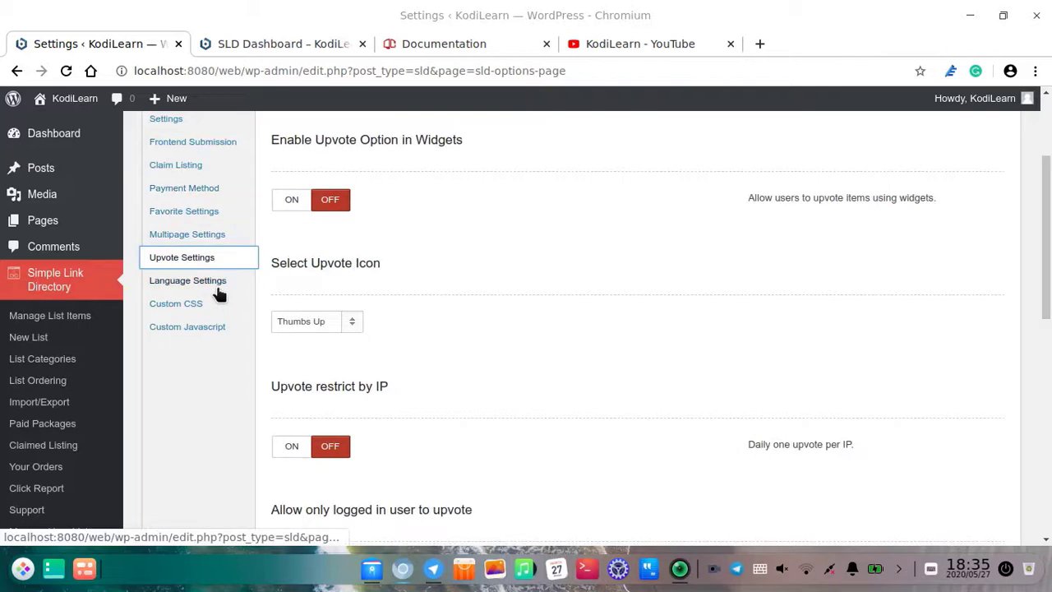
click(218, 281)
click(215, 328)
click(194, 304)
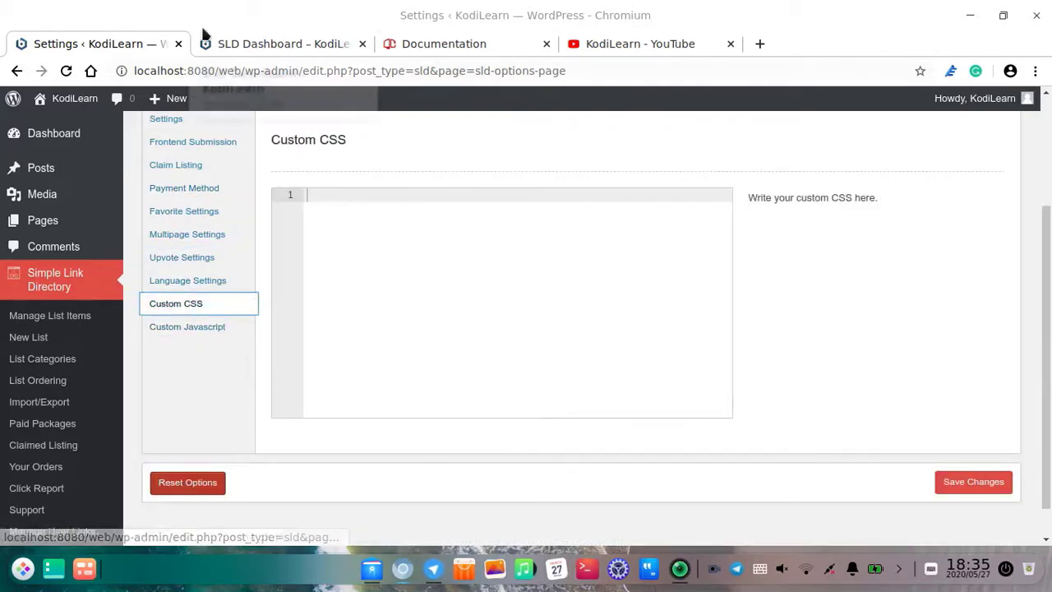
Step: Start a new link list, review the SLD Dashboard and Lists pages, then return to the editor
click(26, 343)
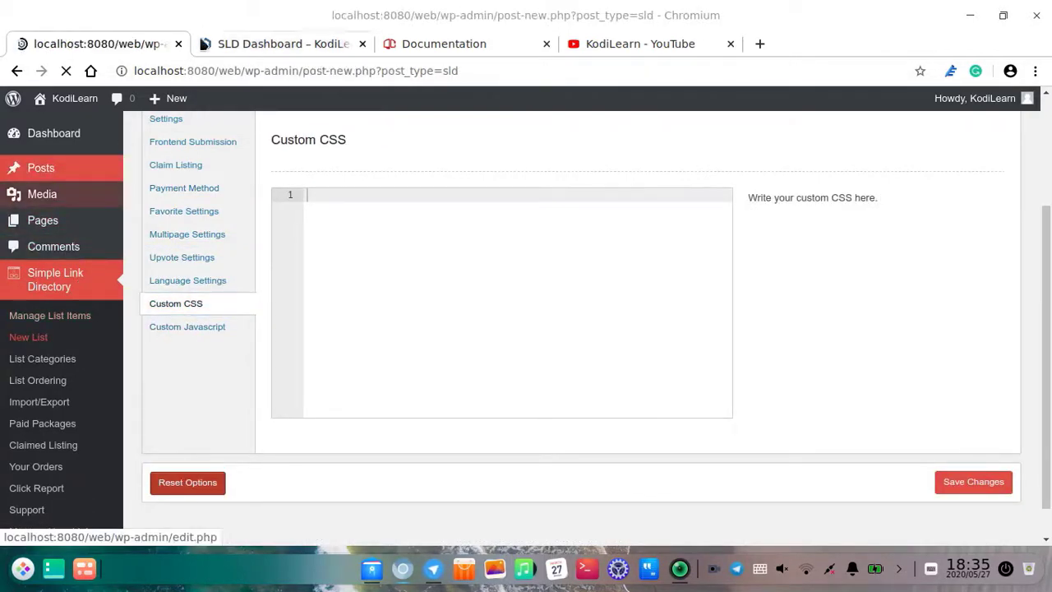
click(280, 44)
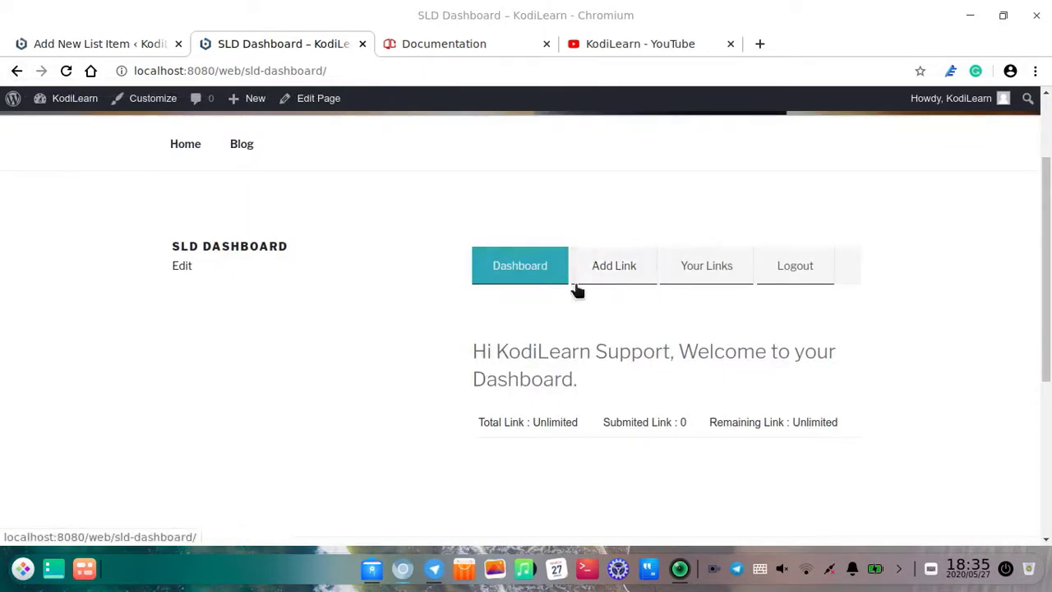
drag(465, 333, 674, 394)
click(665, 386)
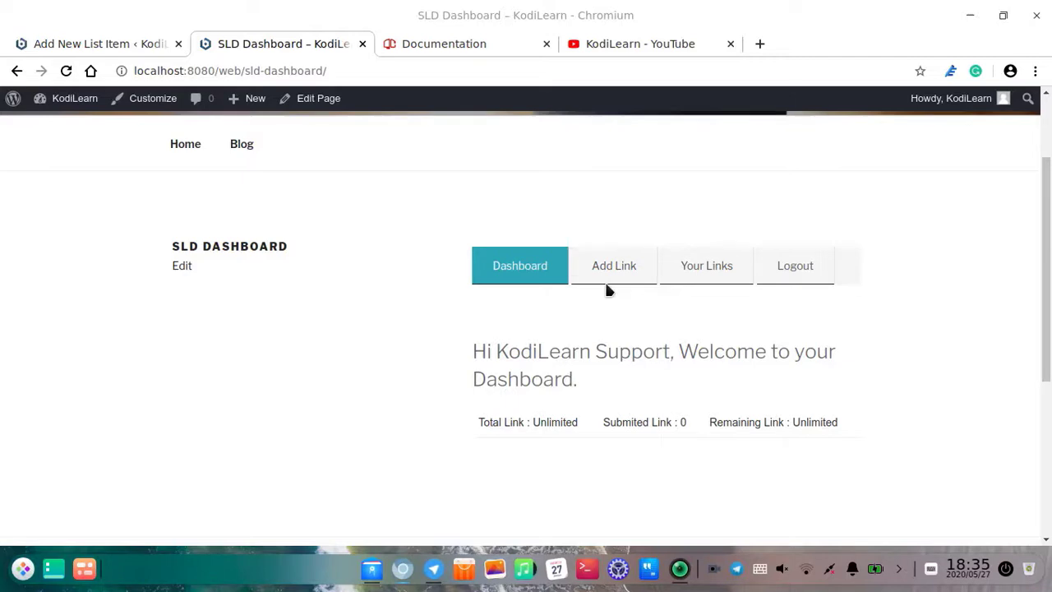
click(17, 70)
click(33, 45)
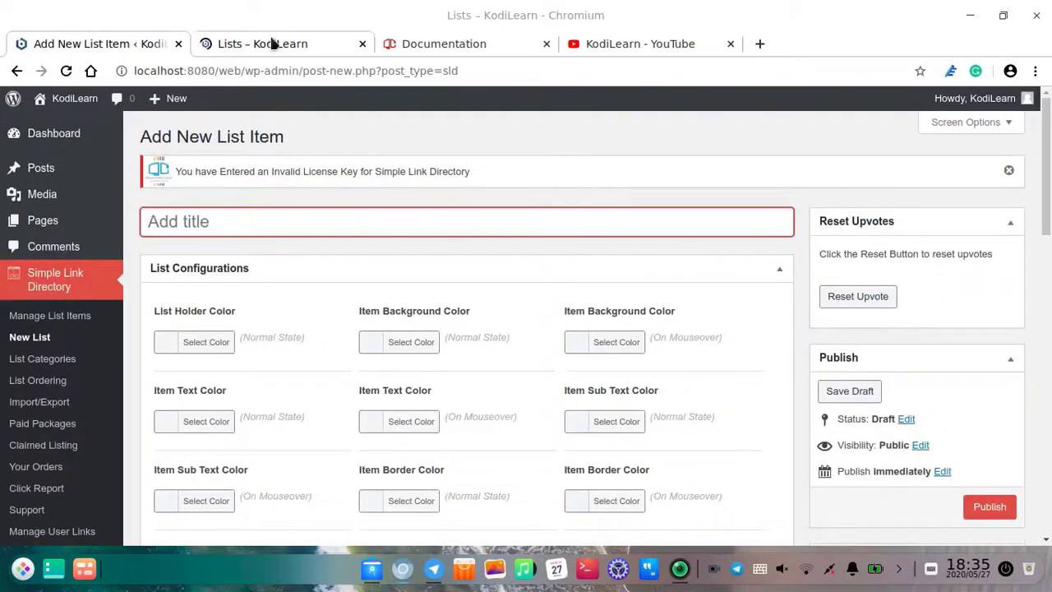
click(259, 44)
scroll(815, 214, up, 5)
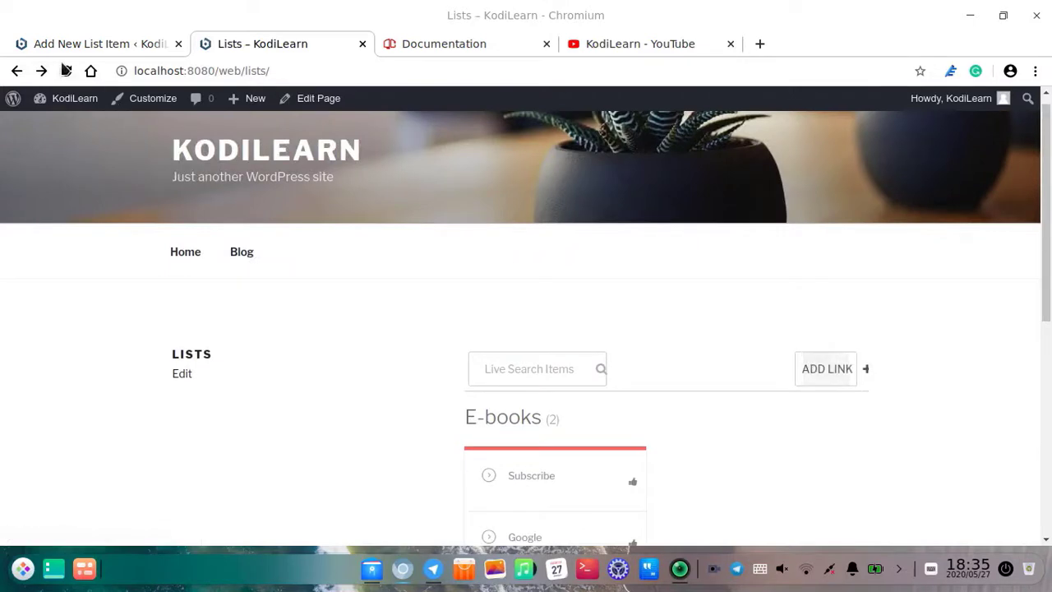
click(90, 46)
scroll(218, 204, up, 1)
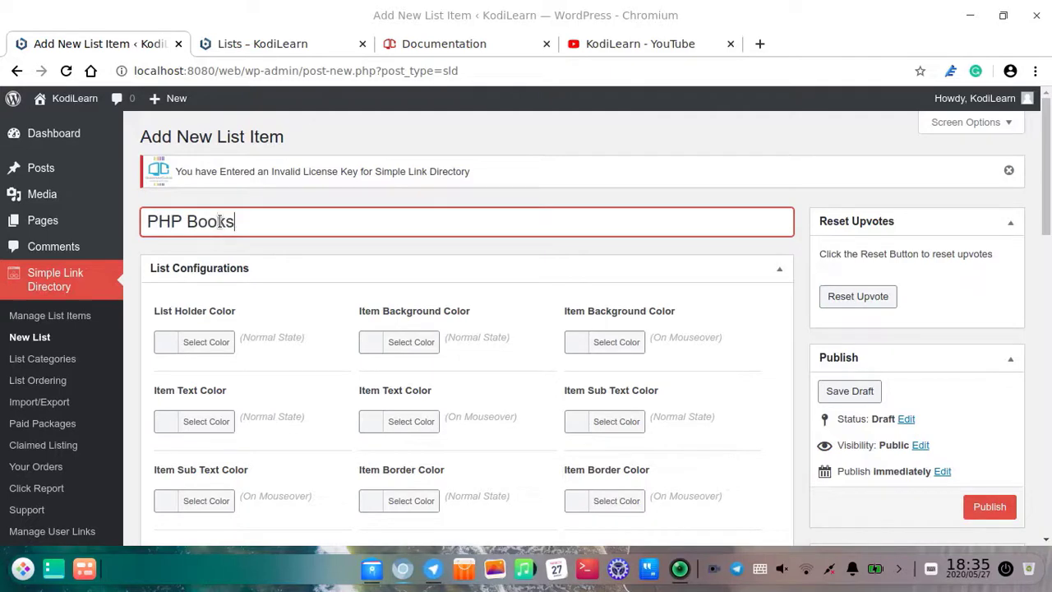
scroll(477, 387, down, 13)
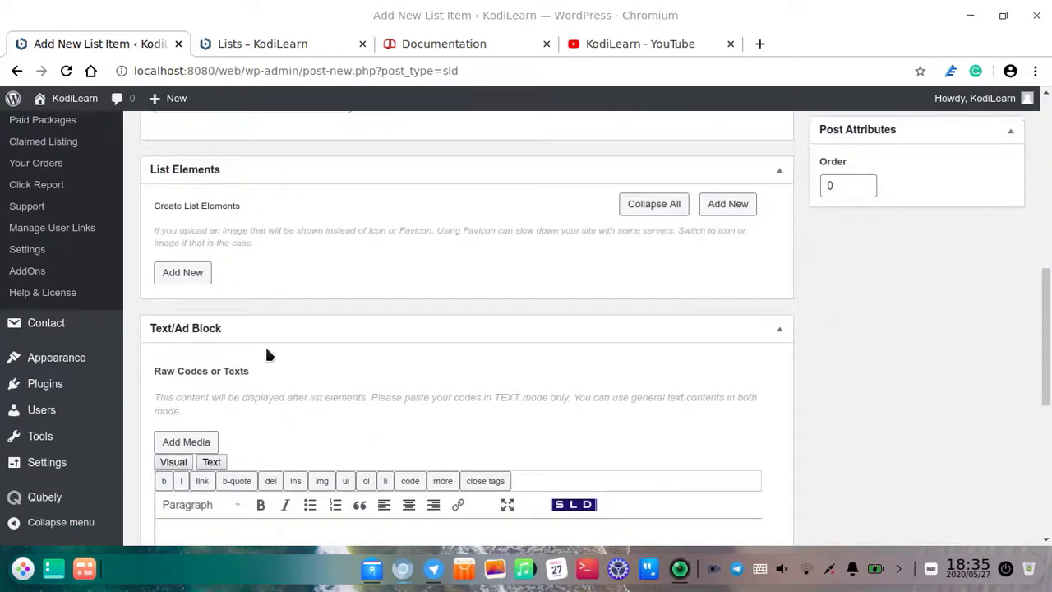
click(701, 207)
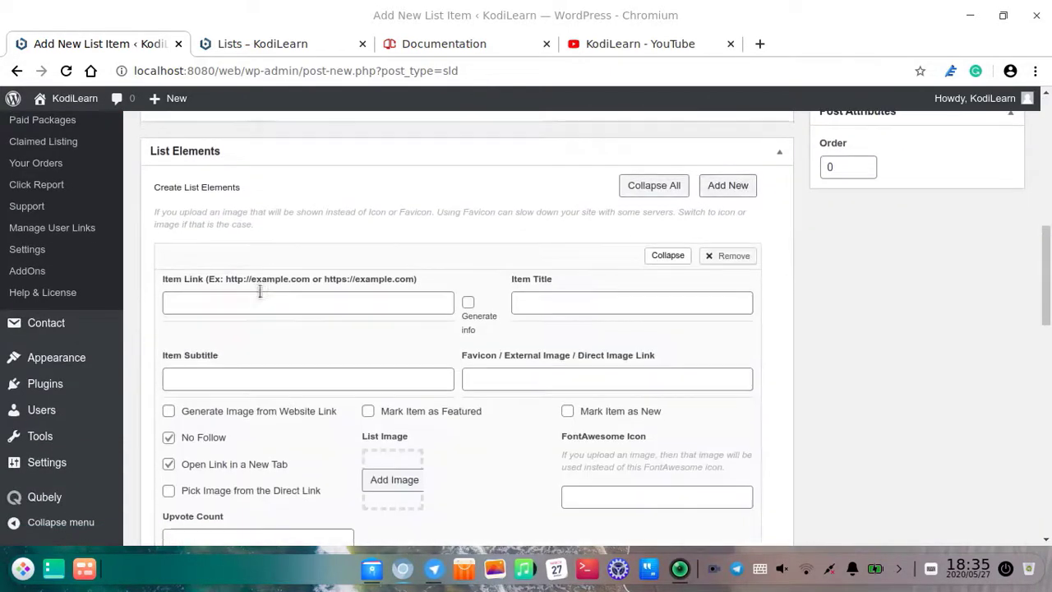
scroll(251, 263, down, 3)
click(248, 169)
text(So,)
key(BackSpace)
key(BackSpace)
key(BackSpace)
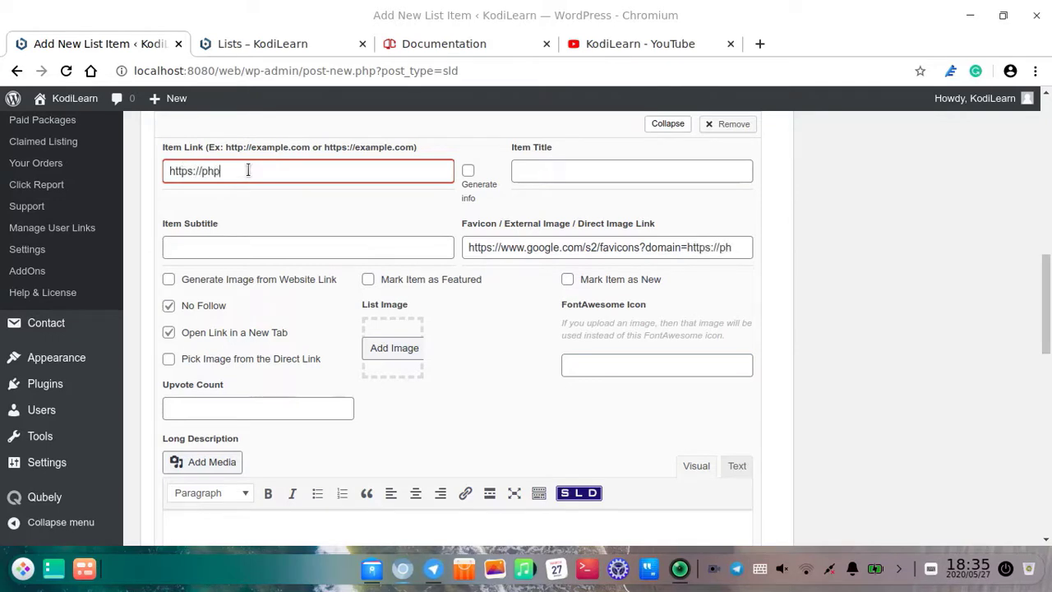
click(567, 175)
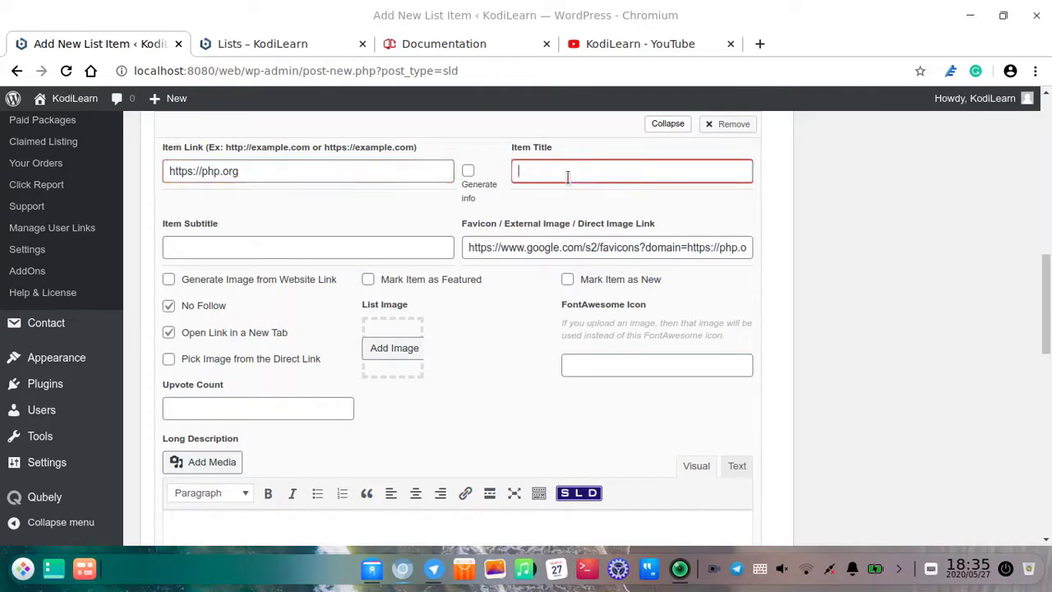
scroll(555, 243, down, 5)
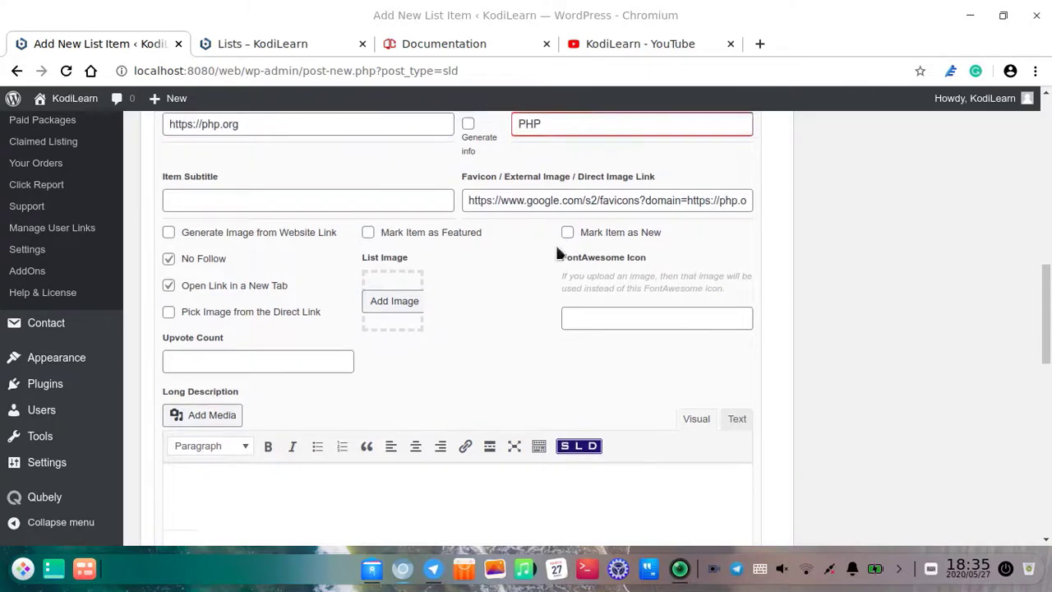
scroll(404, 376, down, 3)
scroll(1004, 215, up, 15)
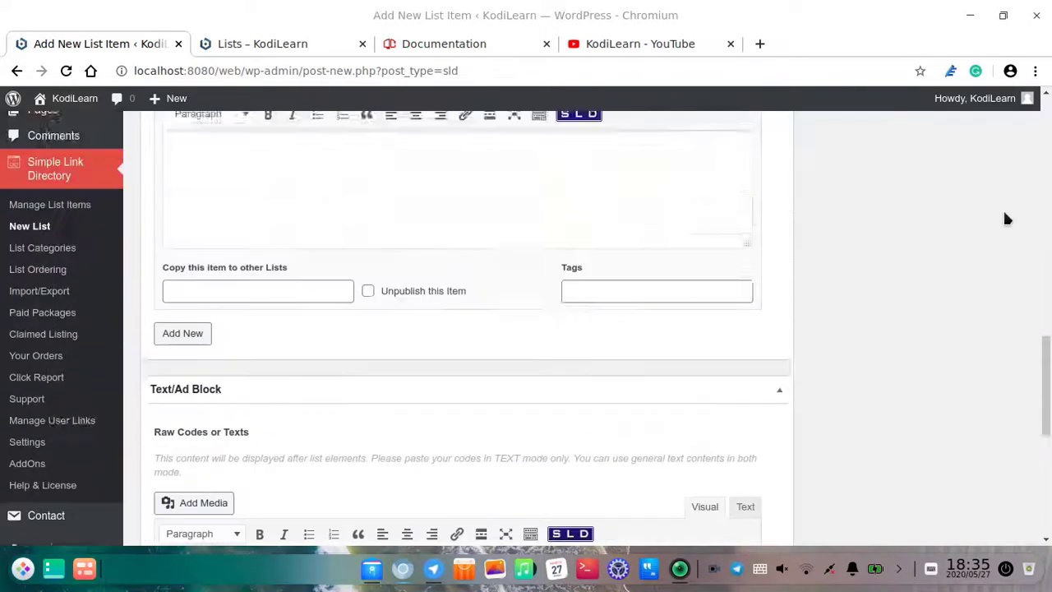
Step: Publish the PHP Books list and confirm it appears beside E-books on the Lists page
click(985, 236)
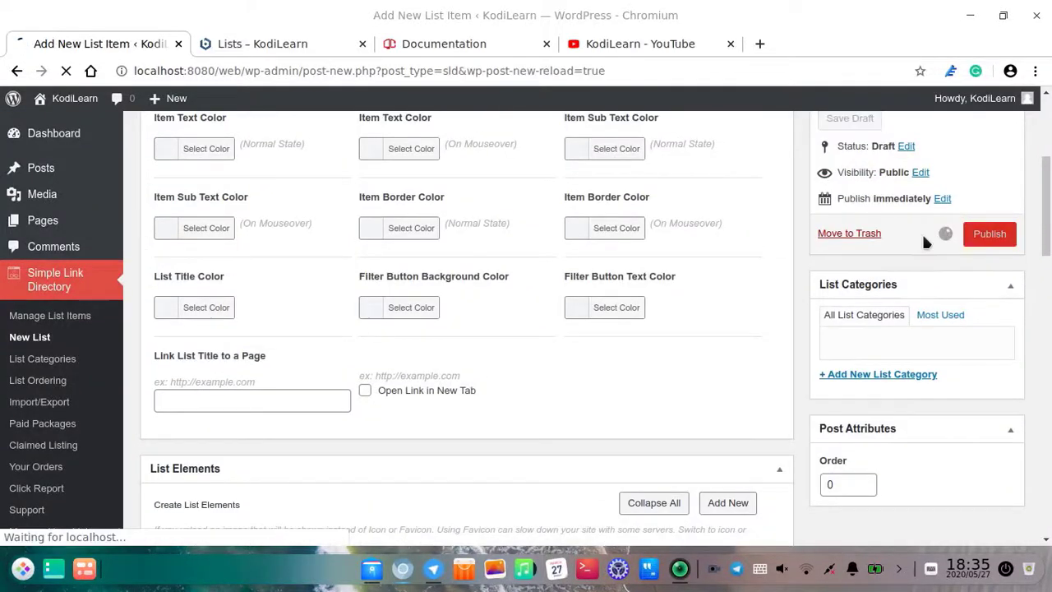
click(217, 45)
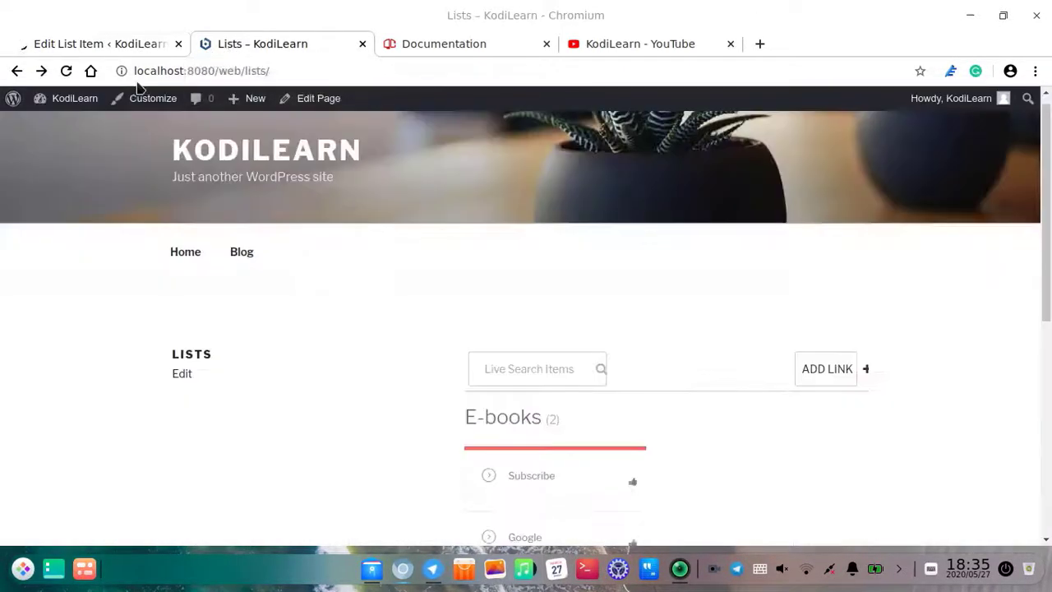
click(66, 71)
scroll(617, 348, down, 2)
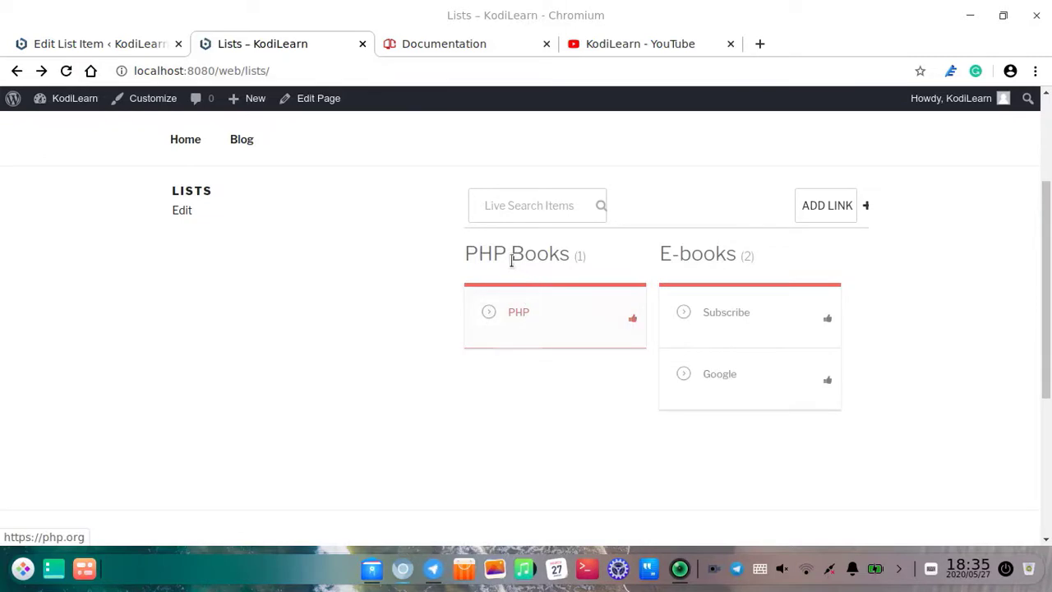
mouse_move(470, 265)
mouse_down()
mouse_move(599, 268)
mouse_move(460, 251)
mouse_up()
click(561, 259)
click(577, 257)
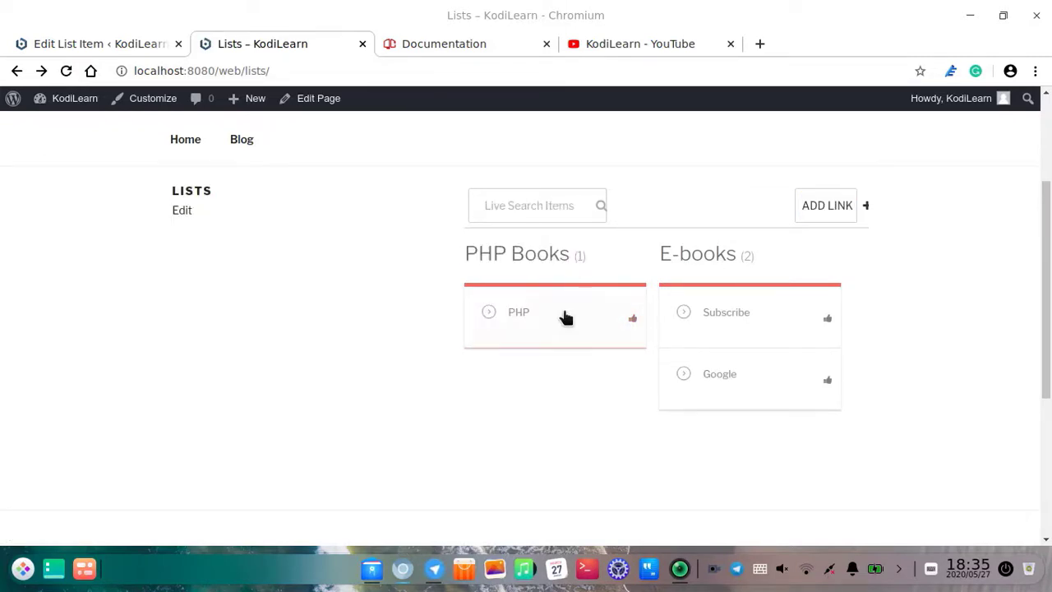
Step: Review the tabbed category view shortcode in the documentation, then recheck the Lists page
click(456, 43)
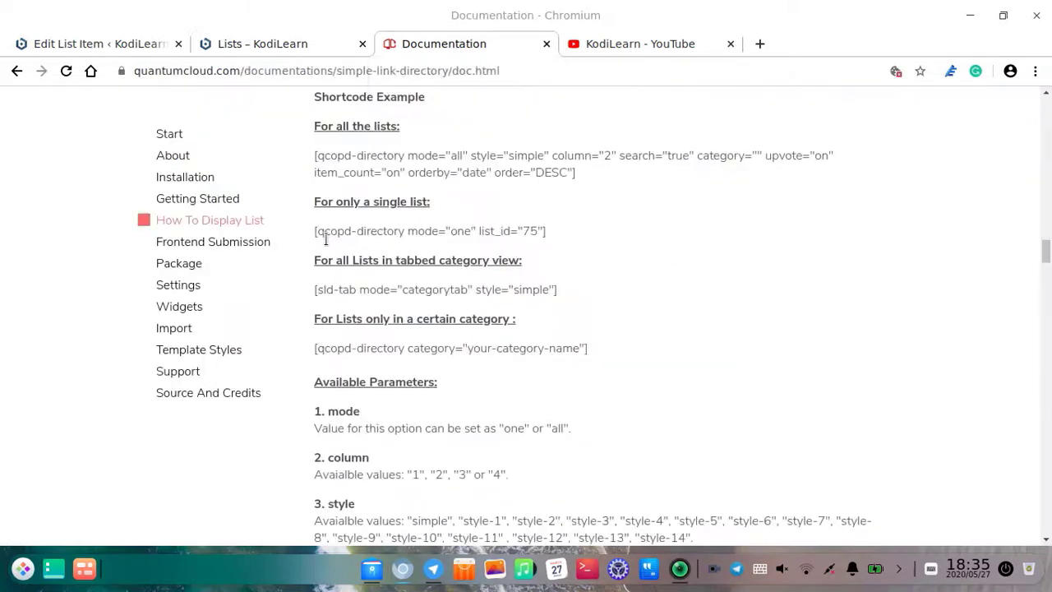
drag(316, 291, 656, 313)
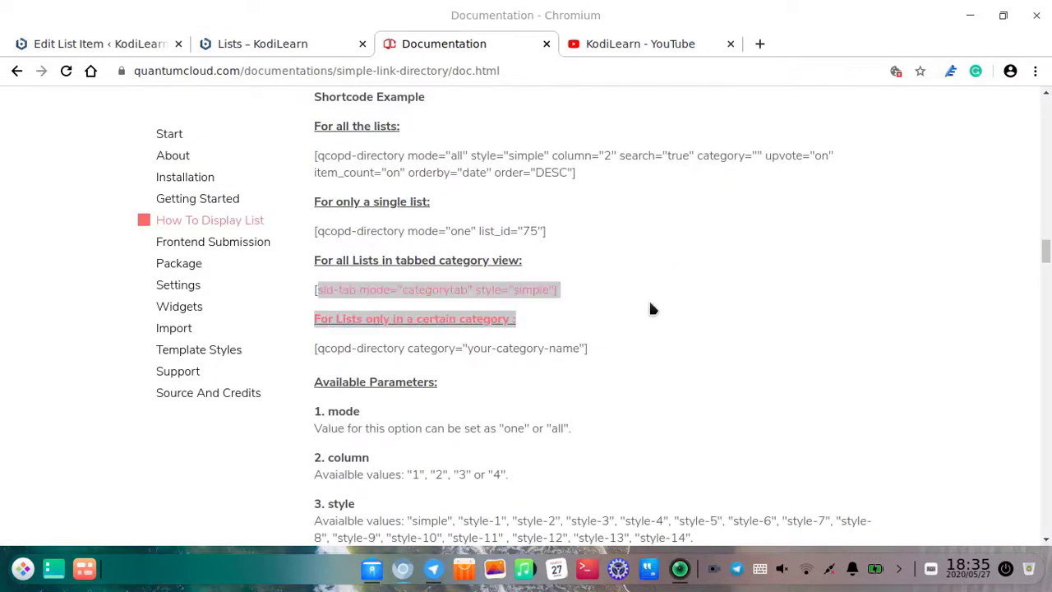
click(652, 309)
click(302, 41)
scroll(575, 370, down, 3)
scroll(386, 228, up, 1)
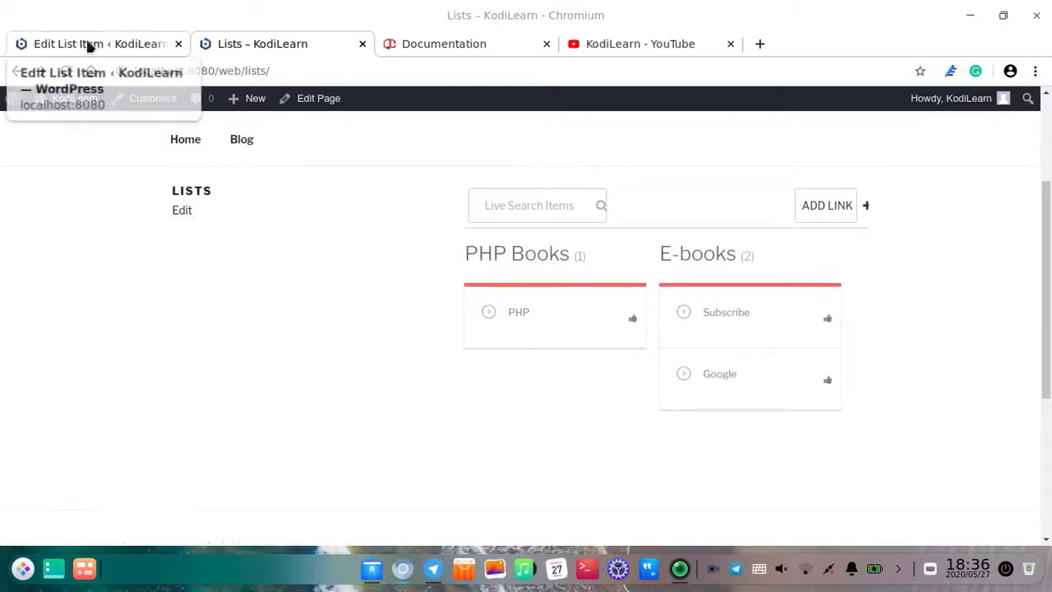
Step: Go to the SLD AddOns page and choose Get It Now for Simple Link Directory Theme
click(89, 46)
scroll(63, 460, down, 3)
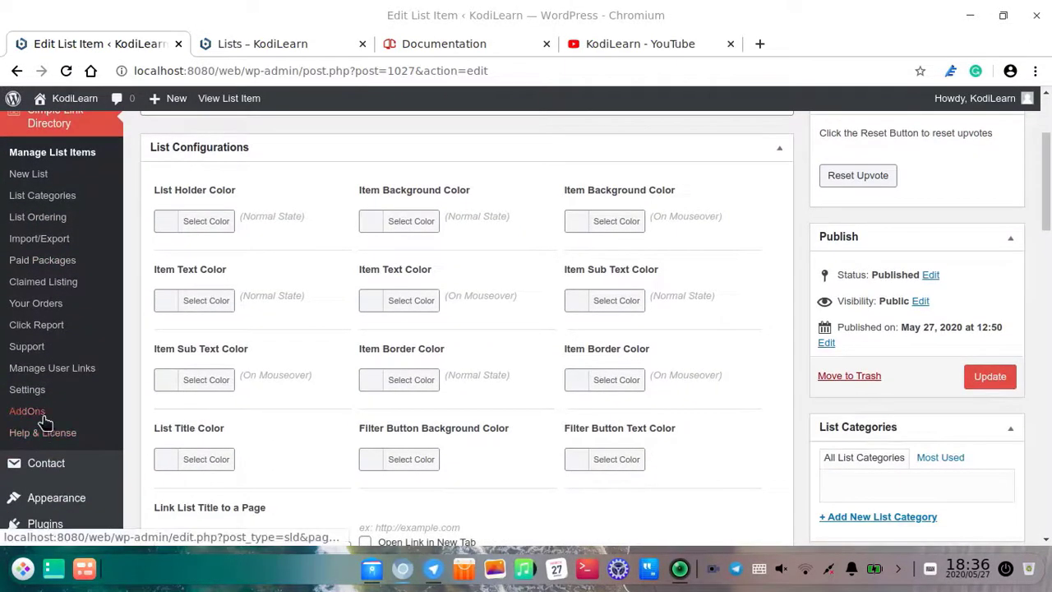
click(44, 417)
scroll(514, 409, down, 6)
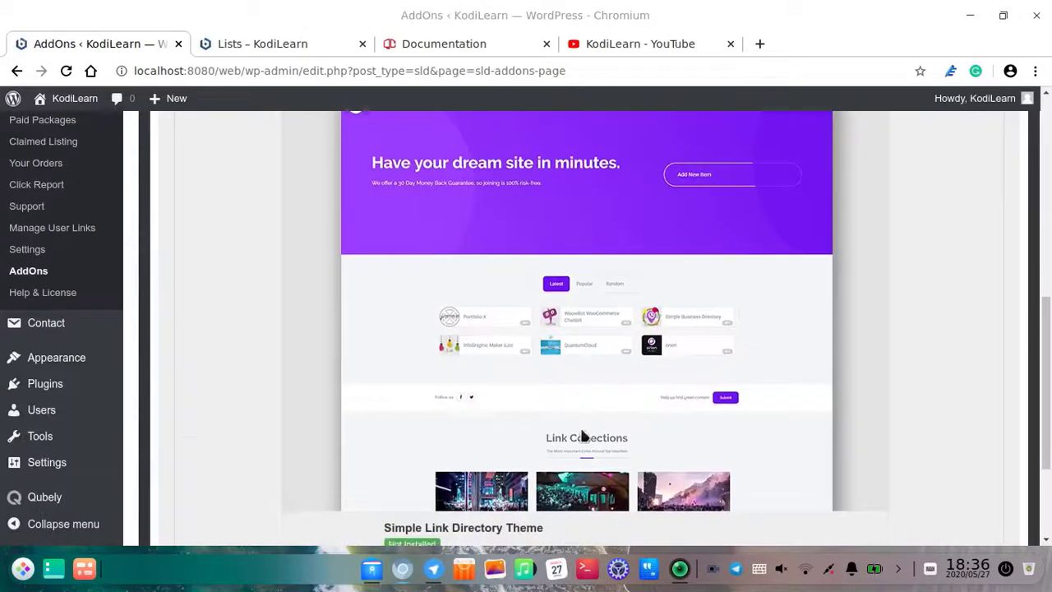
scroll(559, 407, down, 3)
click(415, 421)
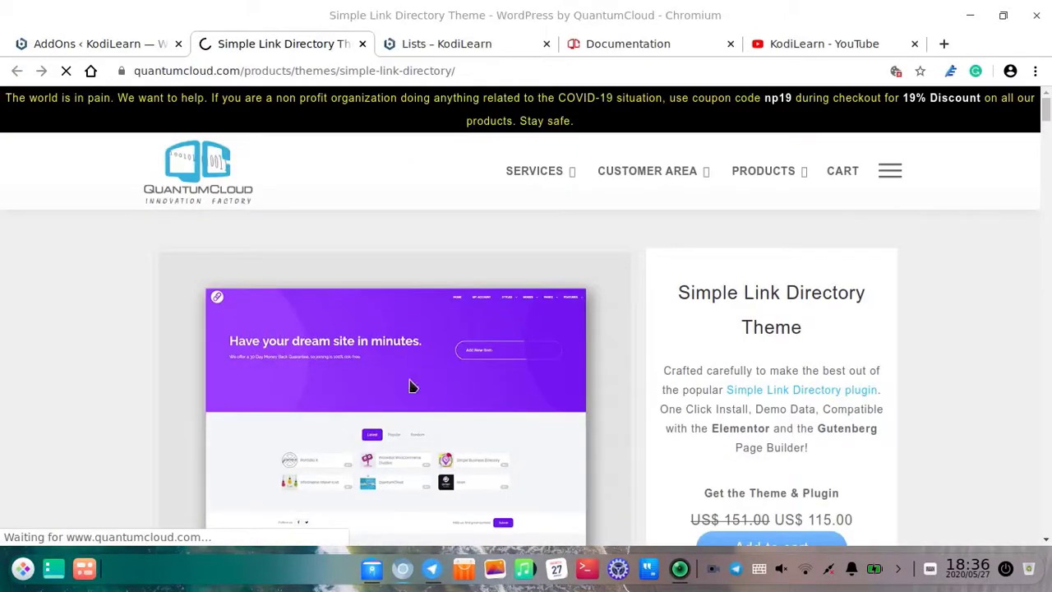
Step: Open the SLD Theme live demo, close the product page, and try Add New Item
scroll(683, 397, down, 3)
scroll(777, 386, down, 3)
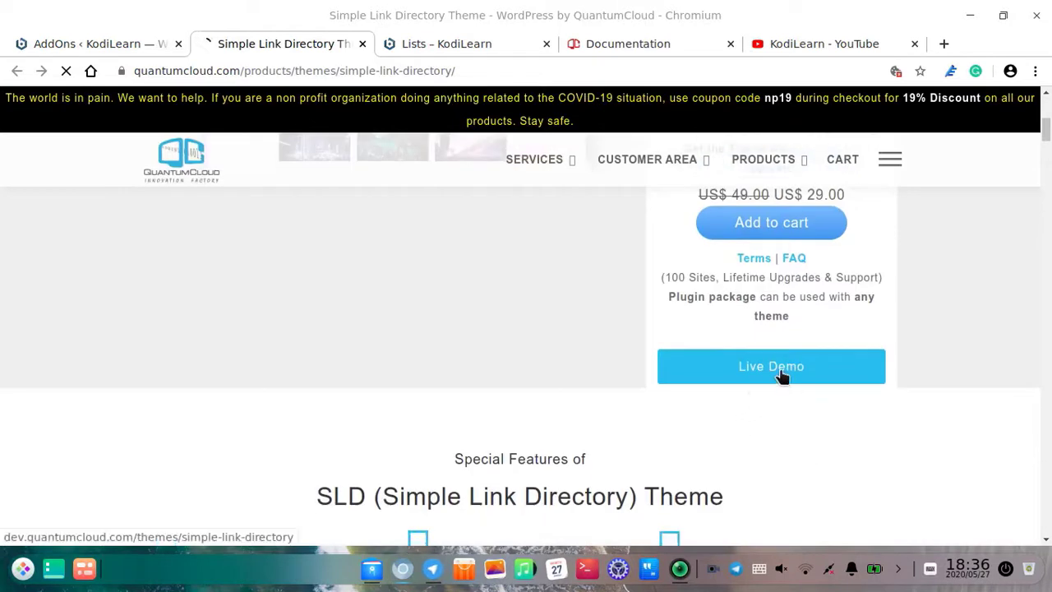
click(780, 373)
click(319, 44)
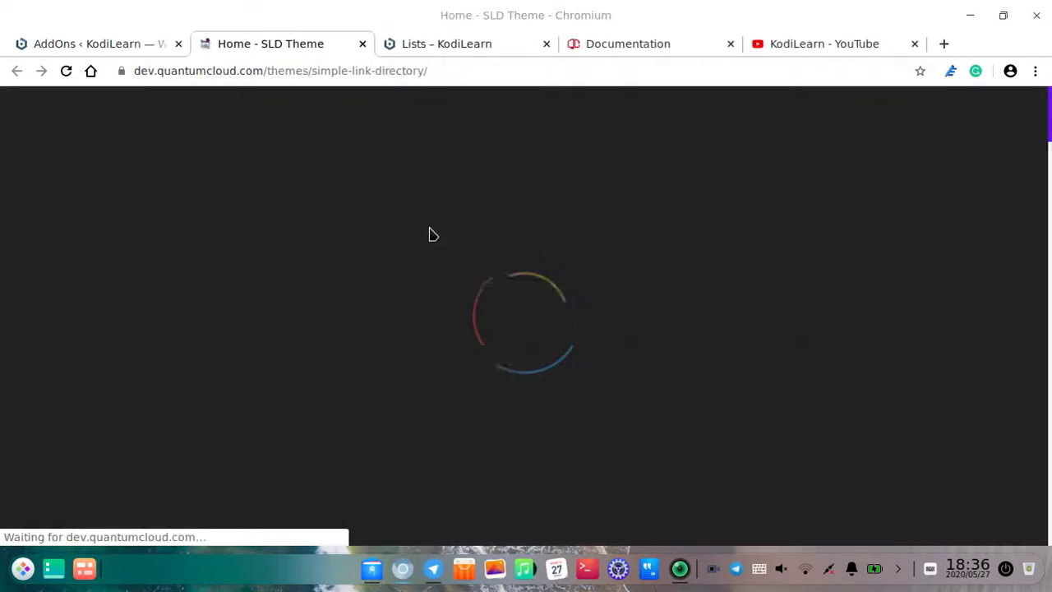
scroll(550, 397, down, 10)
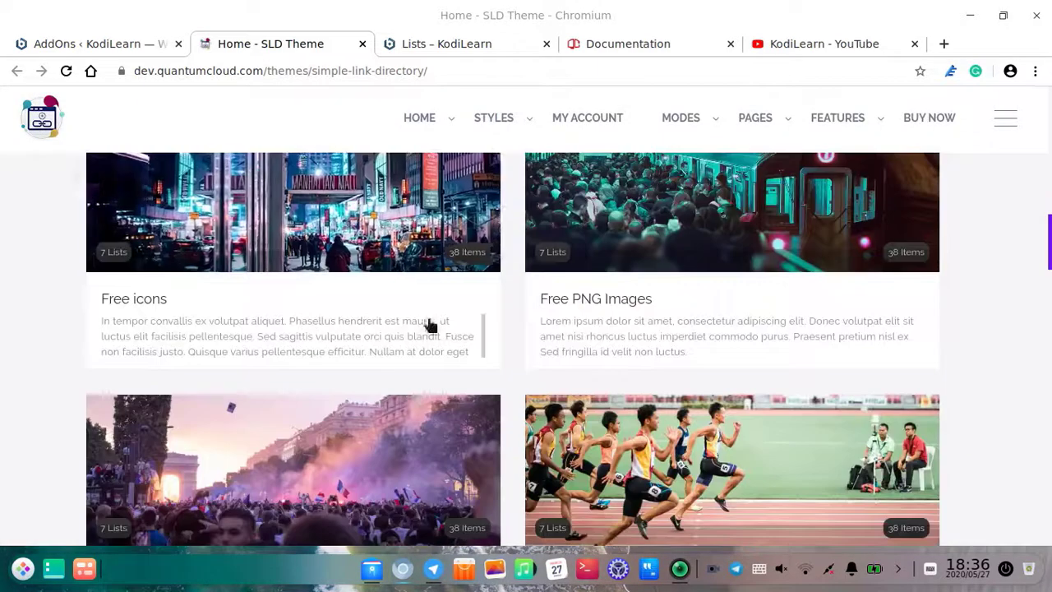
scroll(429, 324, up, 8)
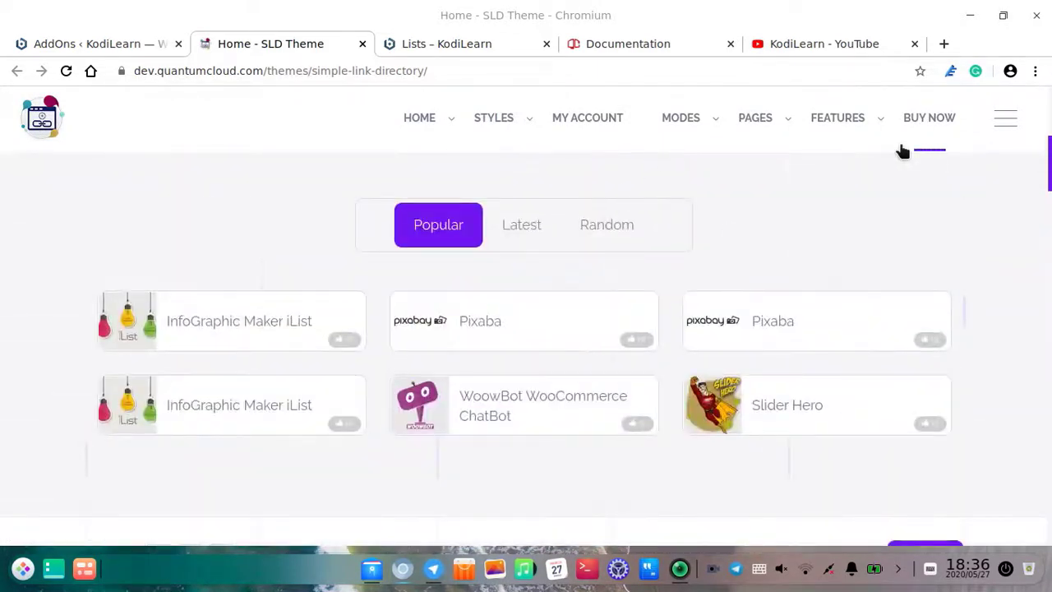
scroll(704, 342, up, 5)
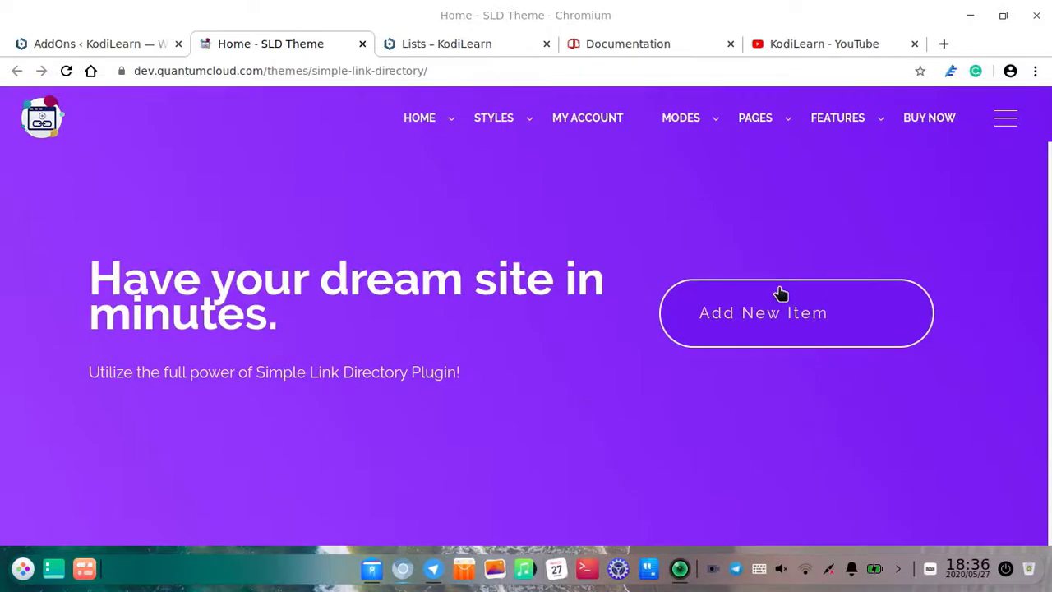
click(721, 321)
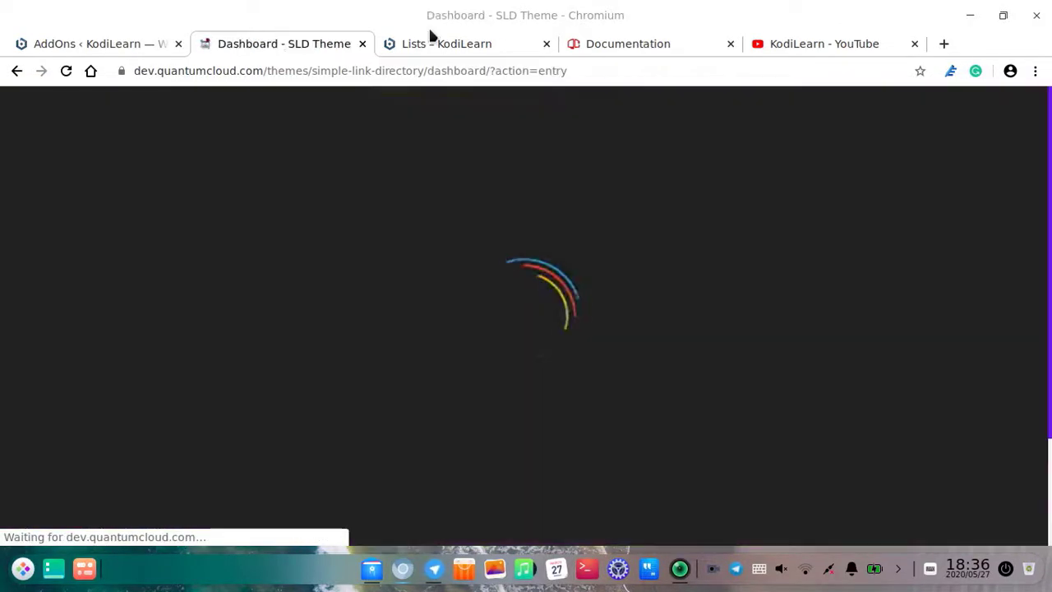
Step: Open the local Add Your Link form, then go to the demo site's login page
click(435, 44)
click(824, 206)
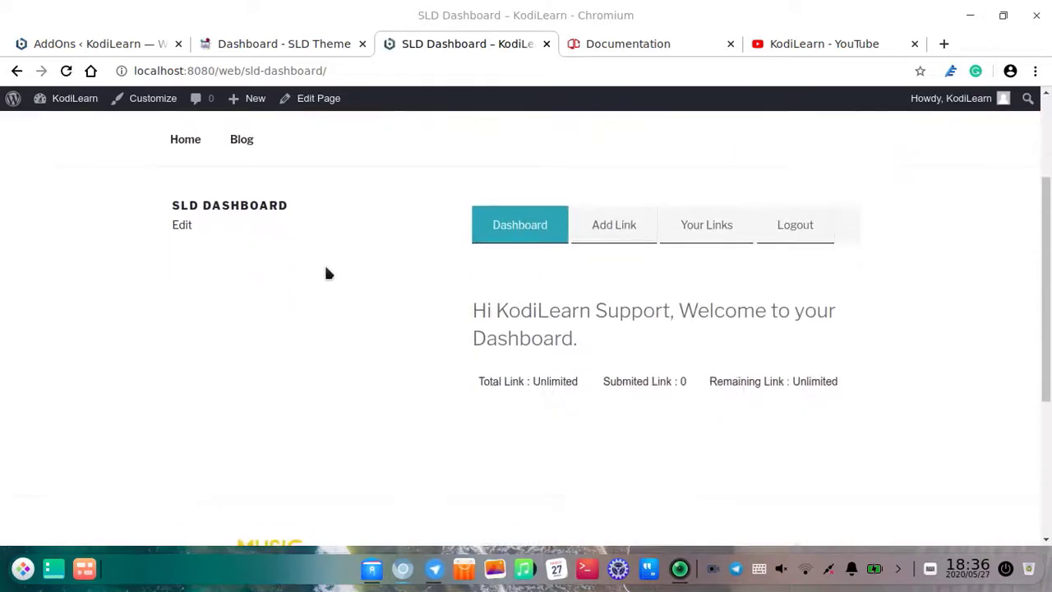
click(635, 236)
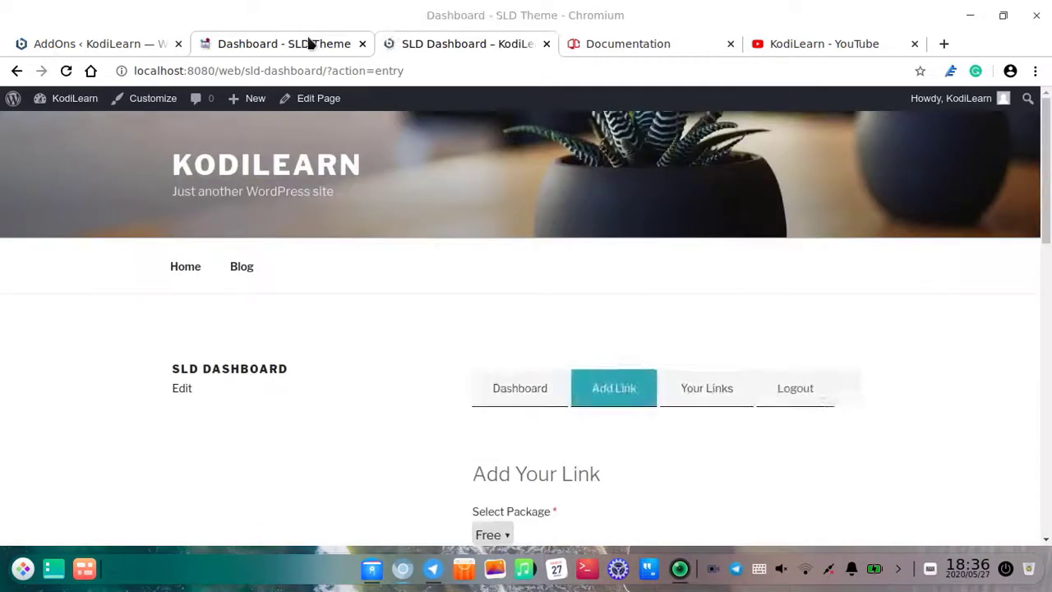
click(307, 42)
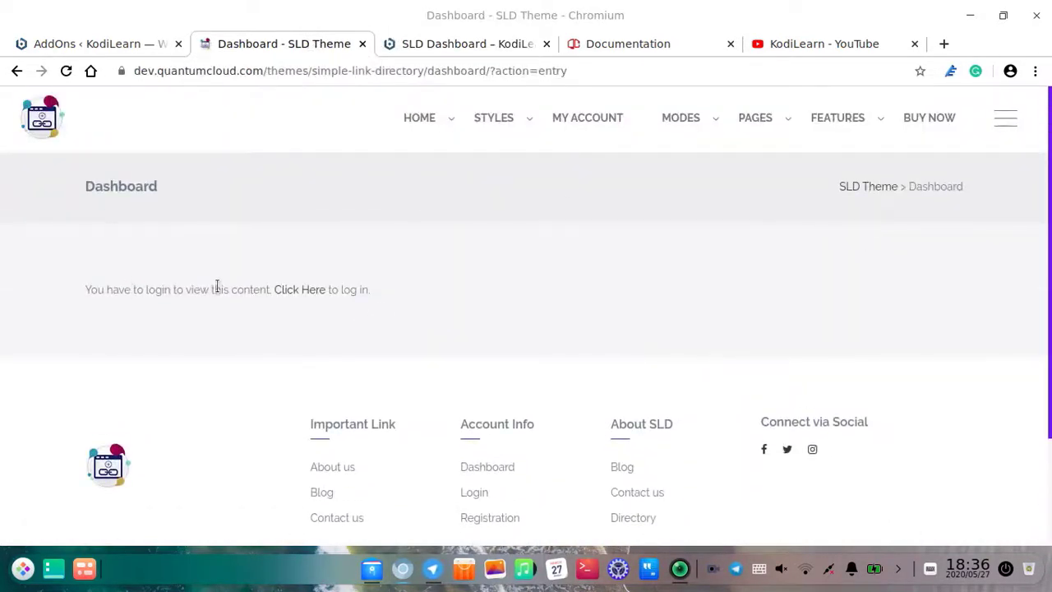
click(320, 293)
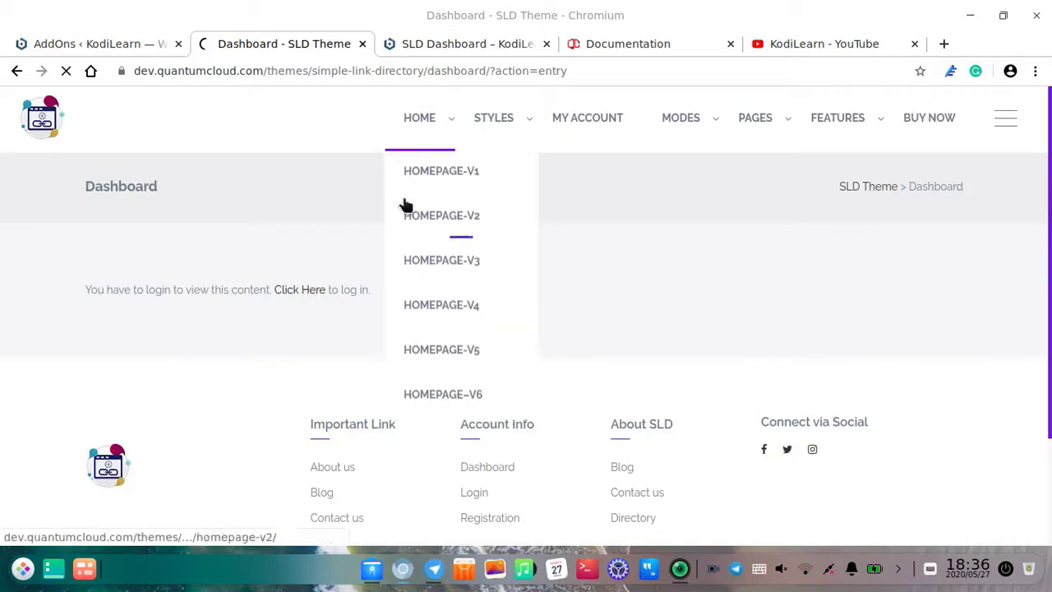
Step: View and dismiss the package choices on the local SLD Dashboard
click(464, 43)
scroll(518, 374, down, 2)
click(493, 371)
click(265, 51)
click(271, 45)
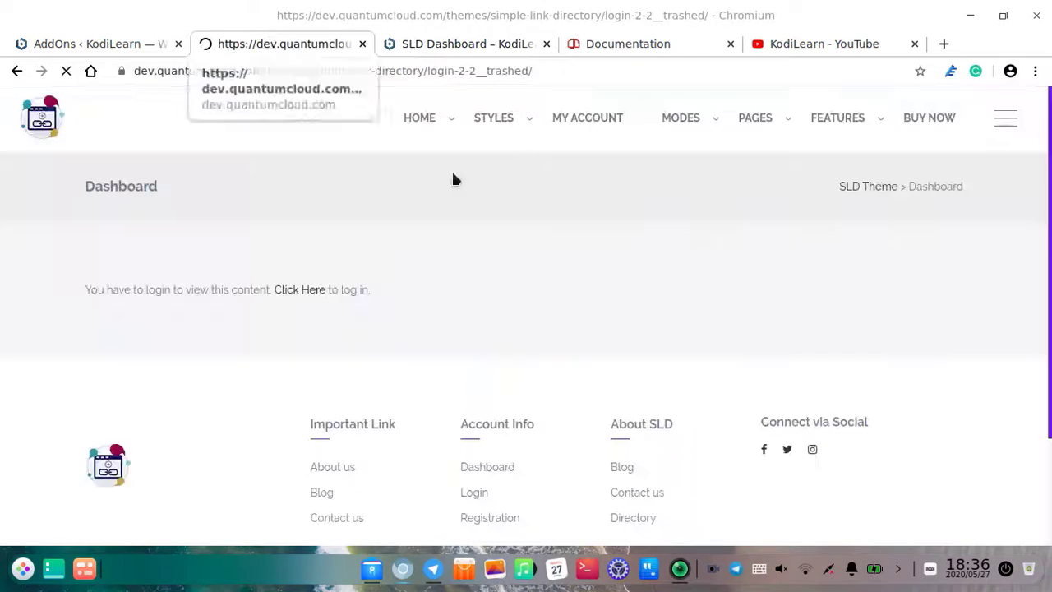